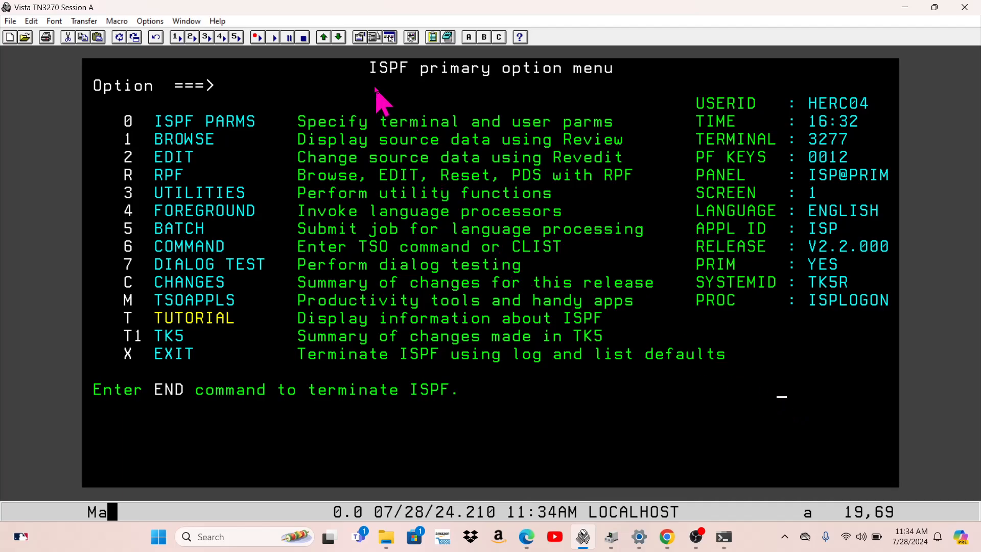
Go to utilities option 3, choose 4R for the RPF data set list, and list the data sets with prefix HERC04
drag(368, 72, 409, 75)
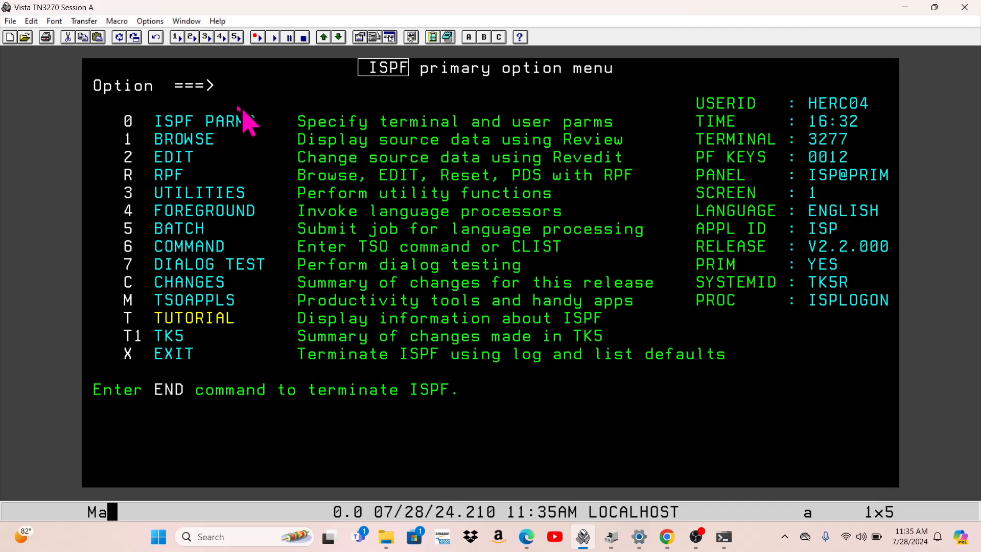
click(263, 92)
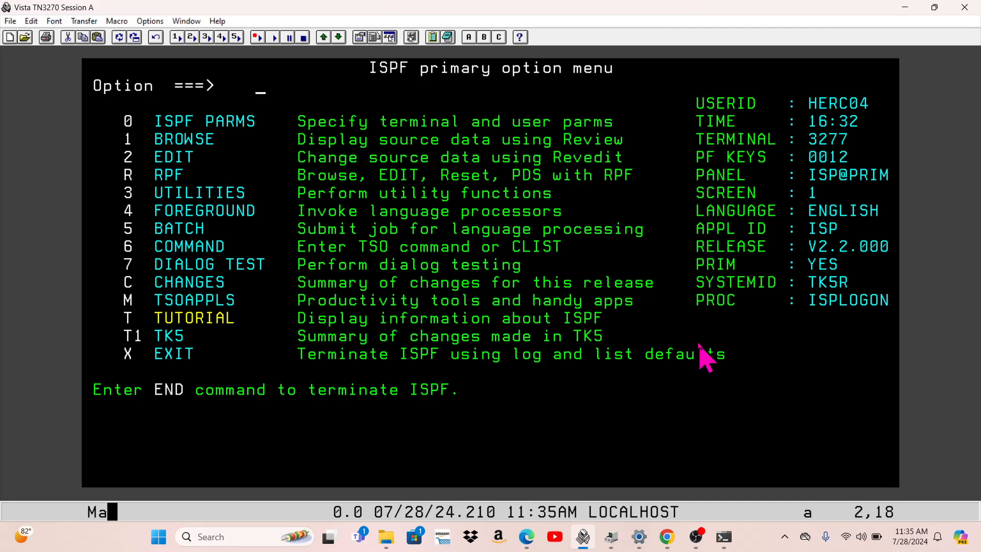
text(3)
key(Return)
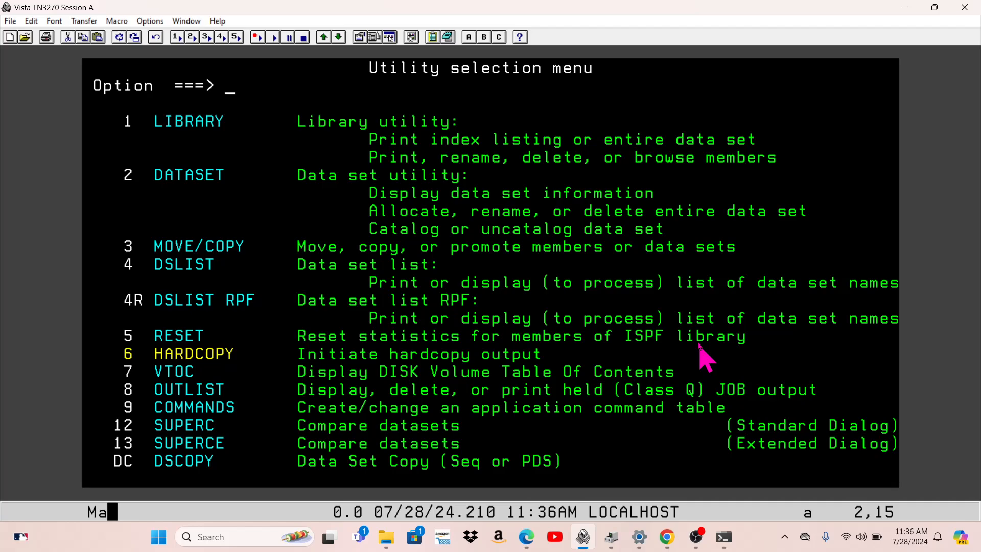
text(4r)
key(Return)
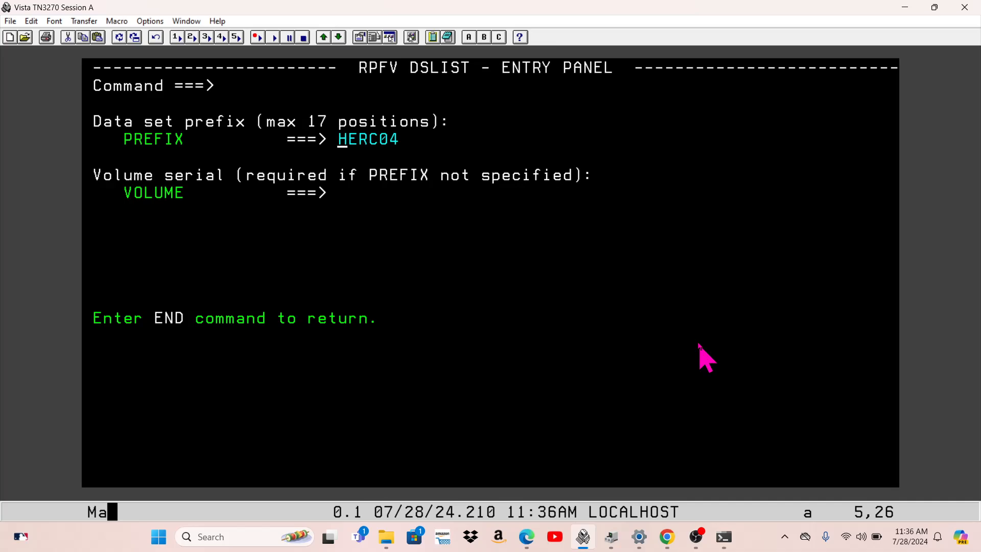
key(Return)
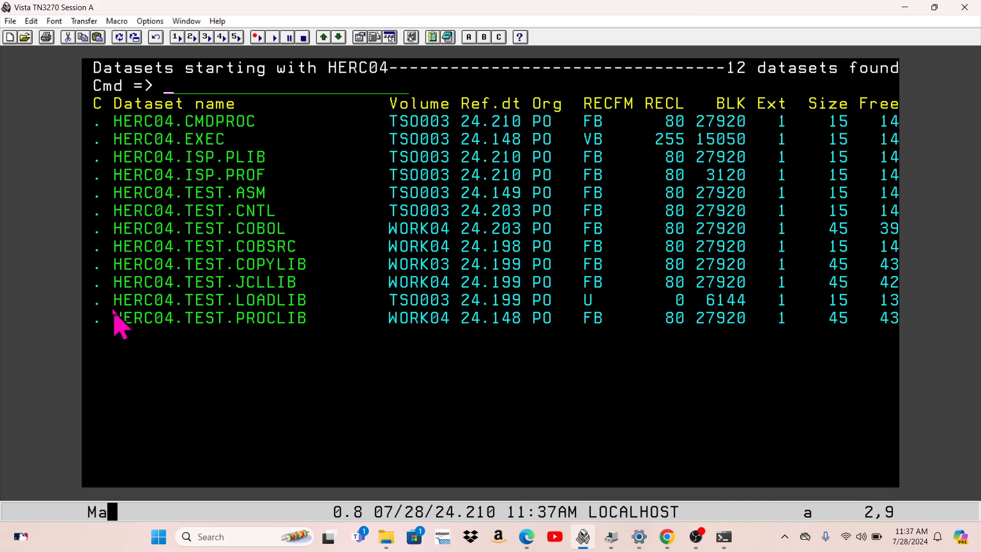
drag(115, 305, 309, 327)
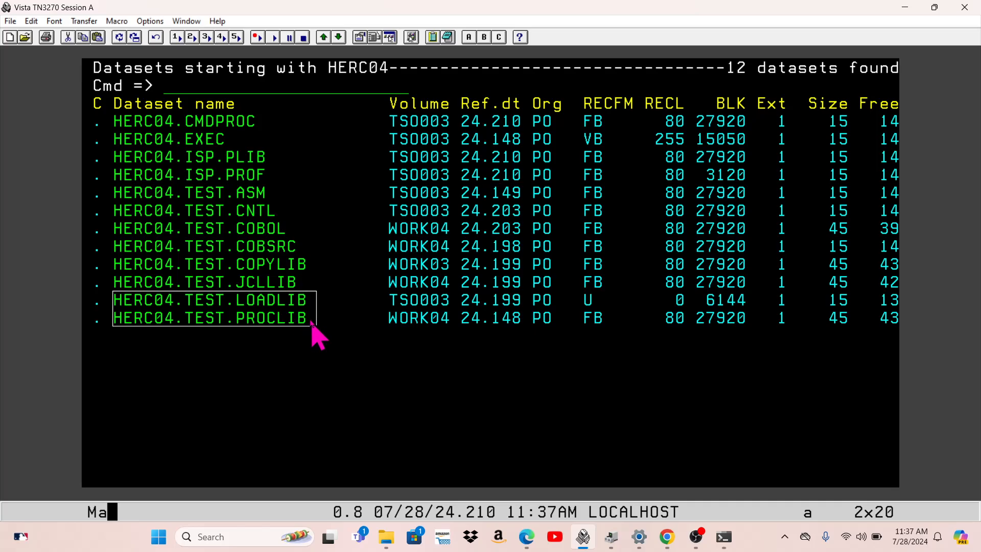
click(120, 329)
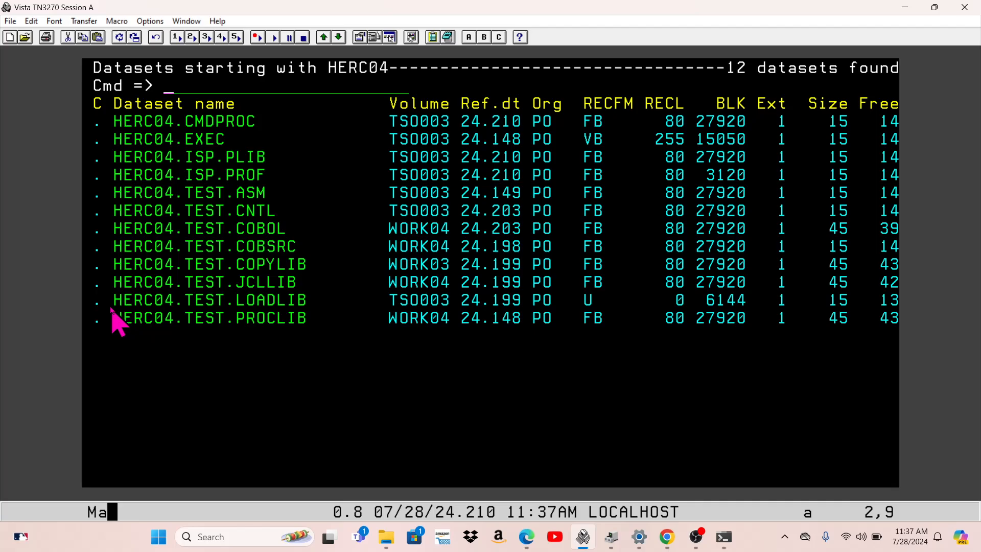
drag(113, 309, 194, 327)
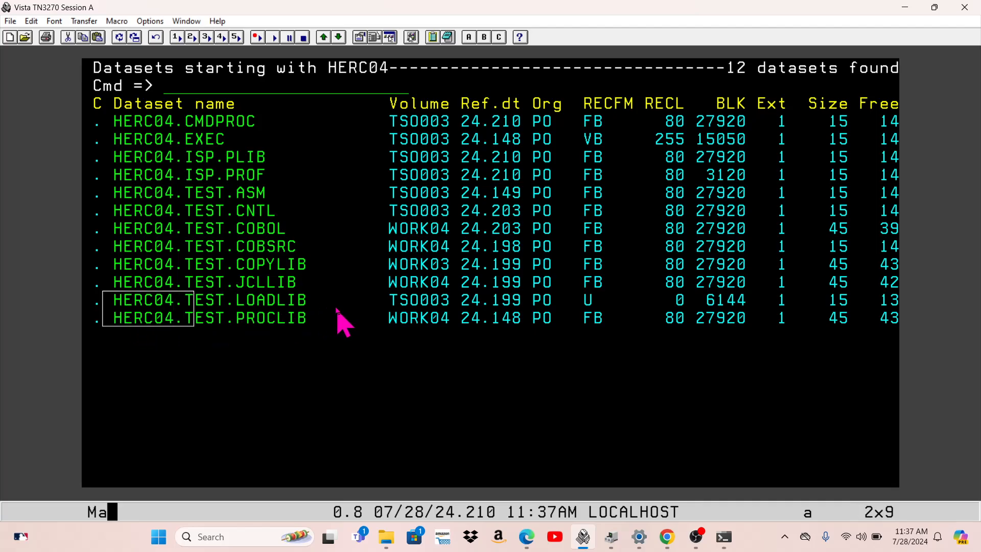
click(323, 326)
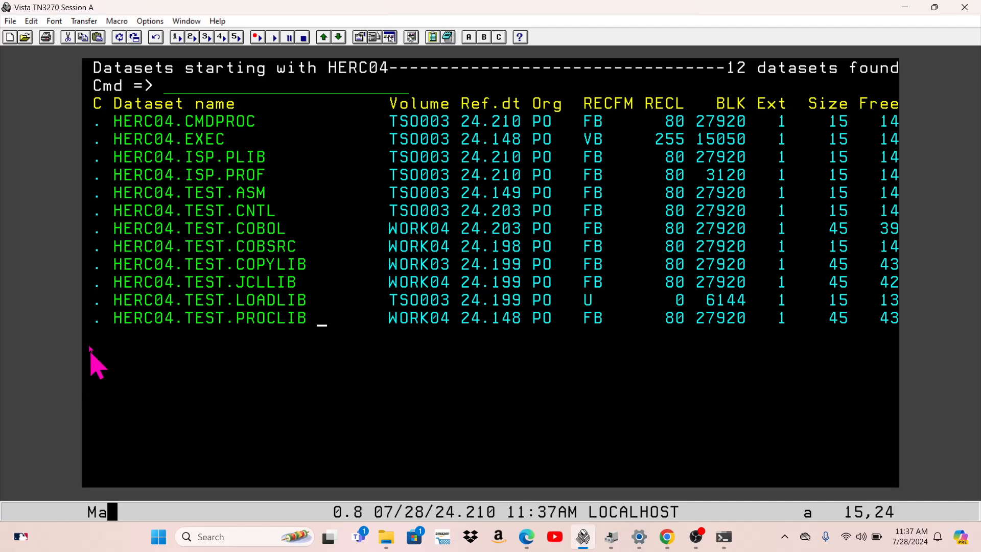
Browse the member list of HERC04.TEST.PROCLIB using line command b
click(97, 319)
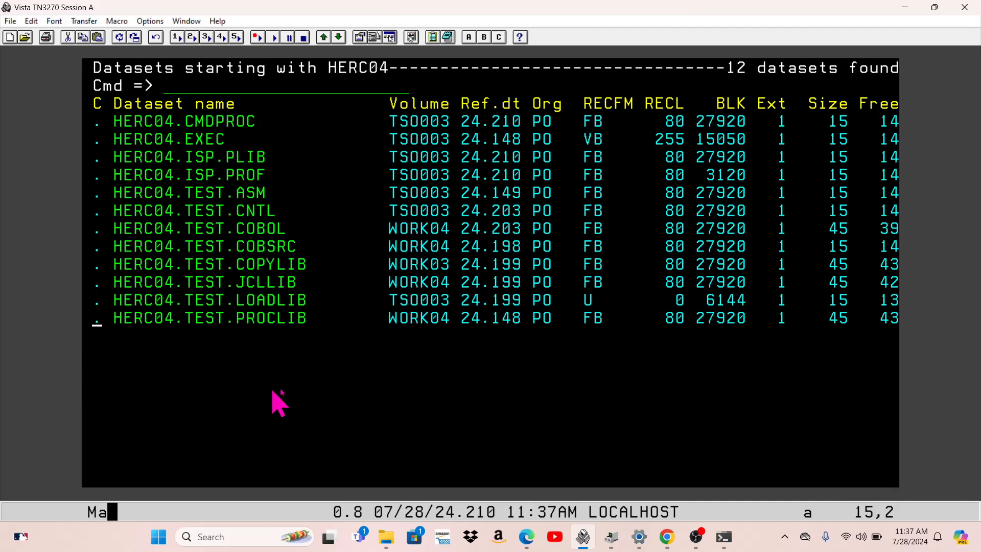
mouse_move(639, 537)
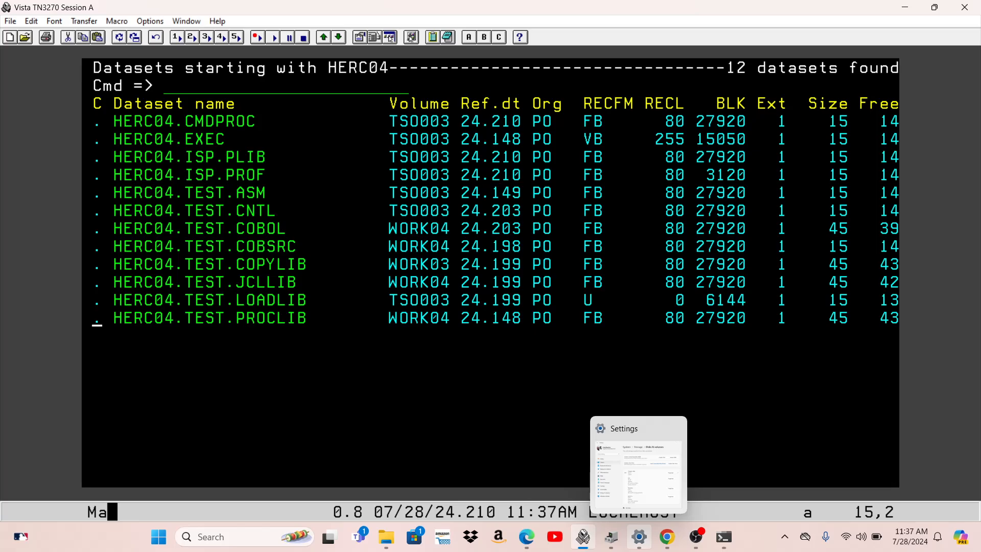
text(b)
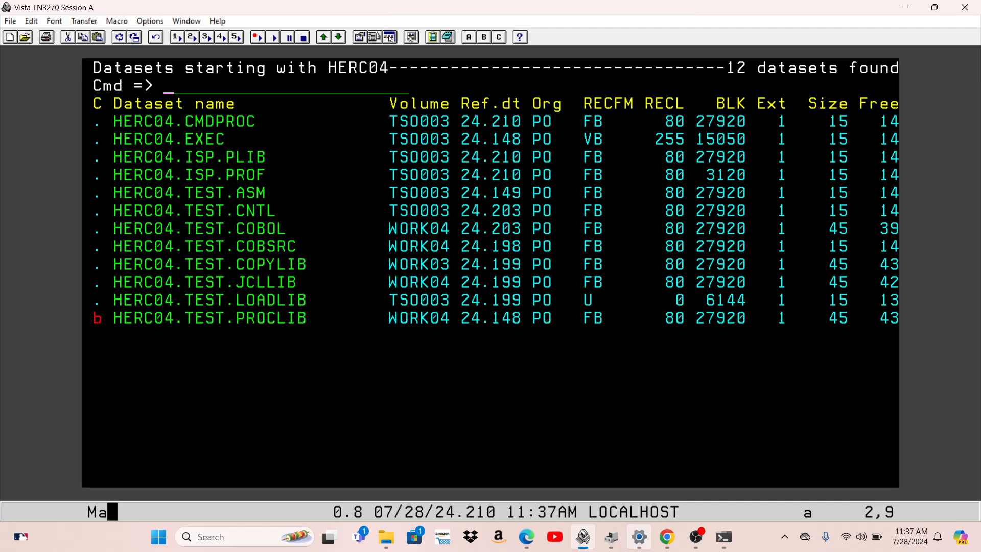
key(Return)
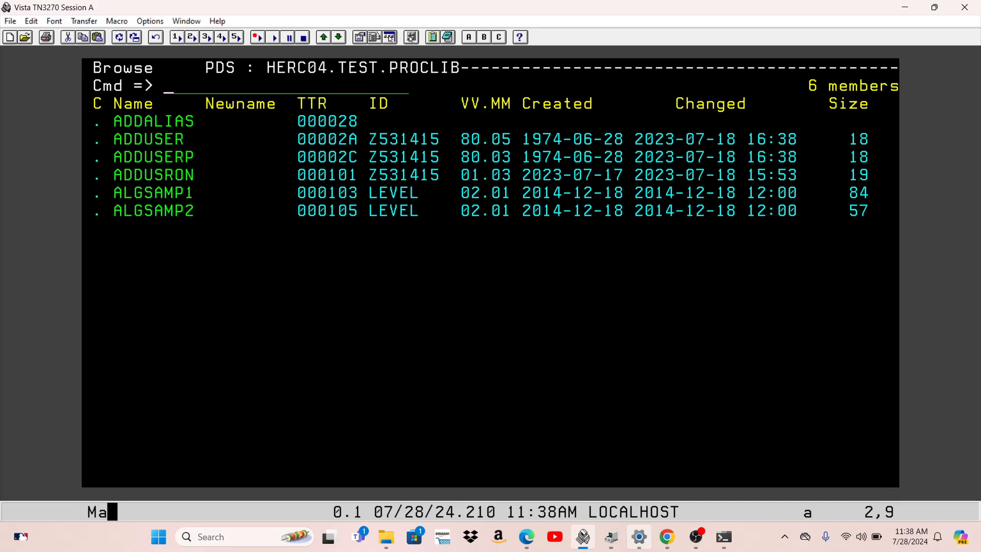
Select member ALGSAMP1 with line command s and view its JCL in browse mode
key(Tab)
key(Down)
key(Down)
key(Down)
key(Down)
text(s)
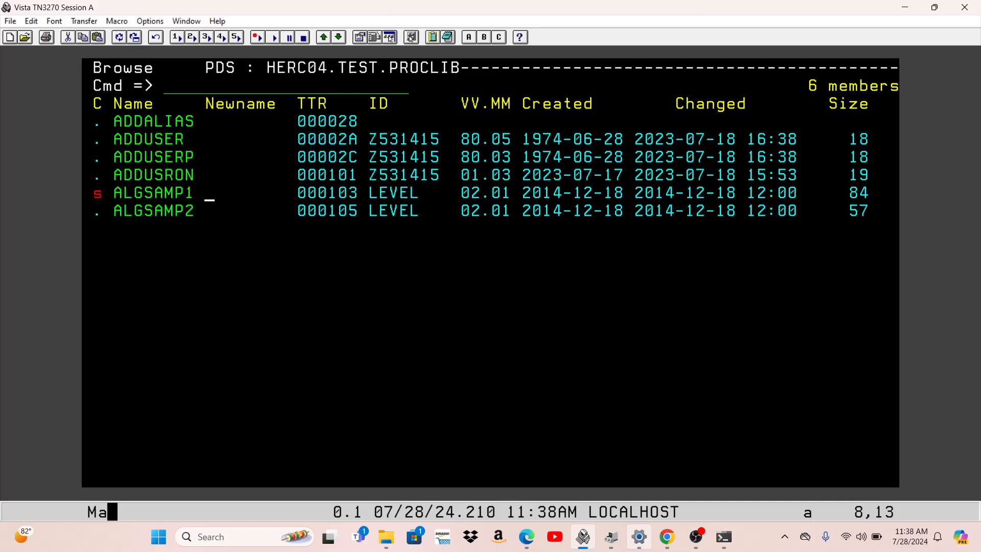
key(Return)
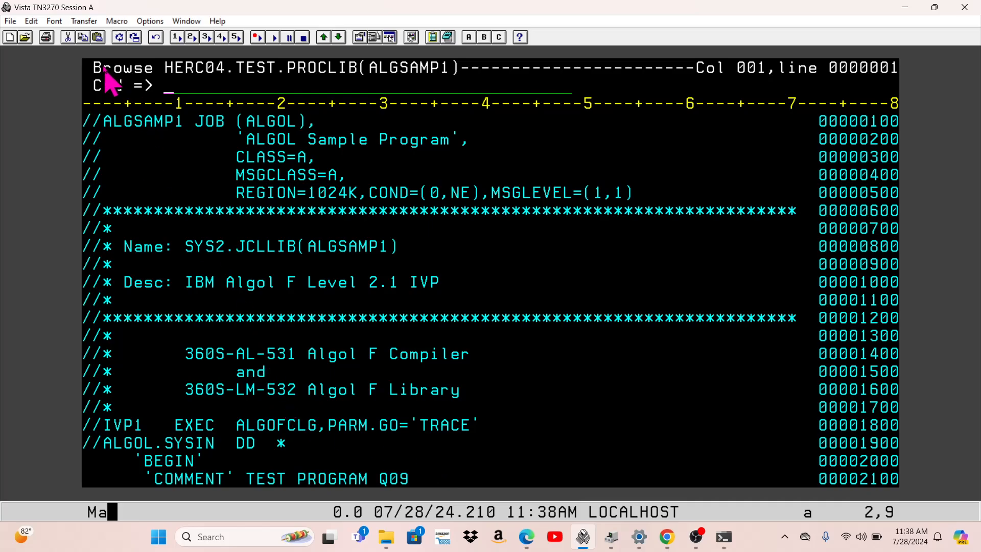
drag(95, 63, 162, 72)
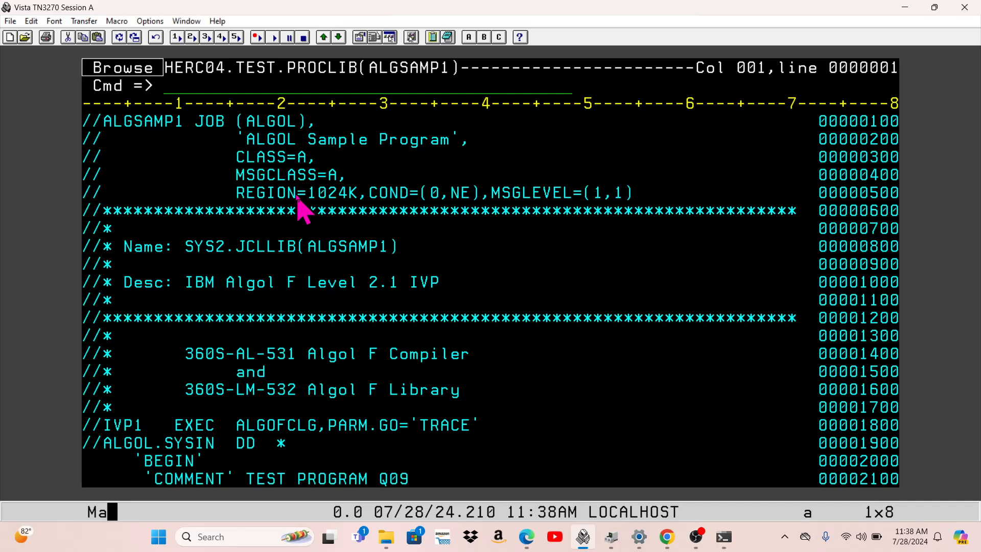
click(195, 87)
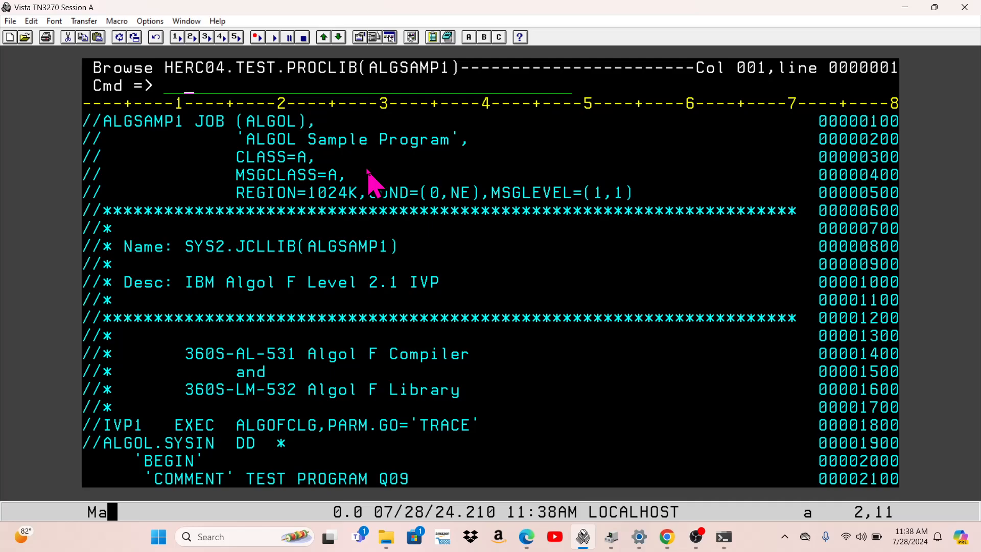
Back out of member ALGSAMP1 one level at a time until the ISPF primary option menu
key(F3)
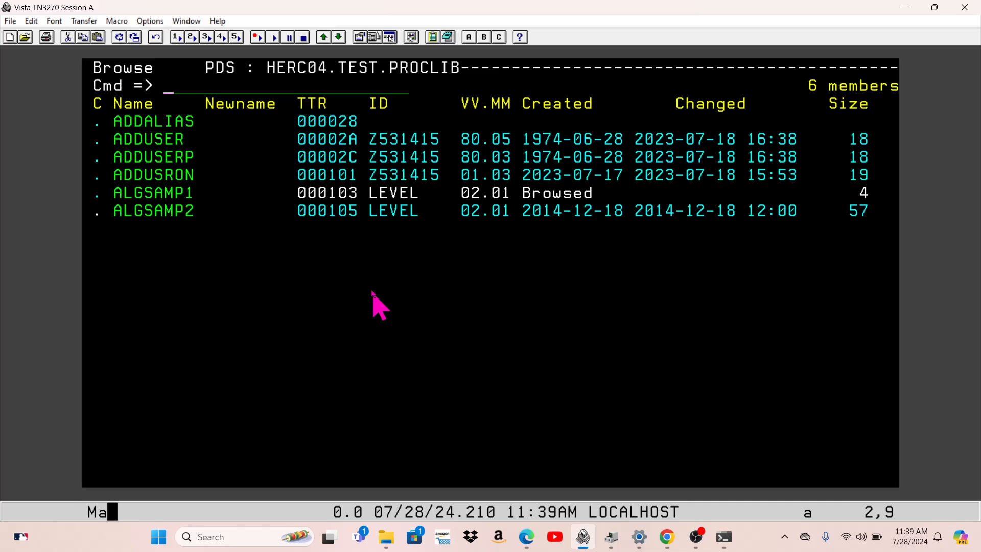
key(F3)
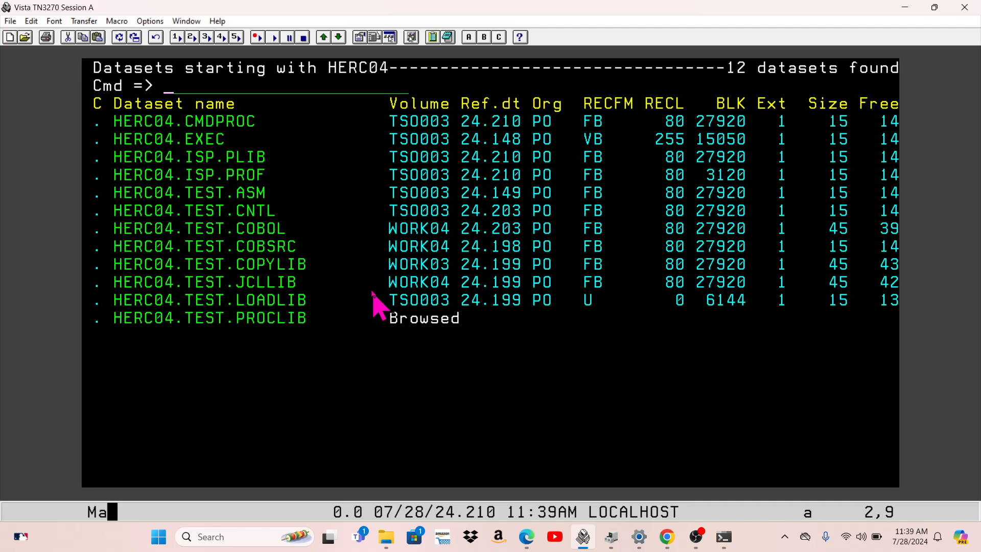
key(F3)
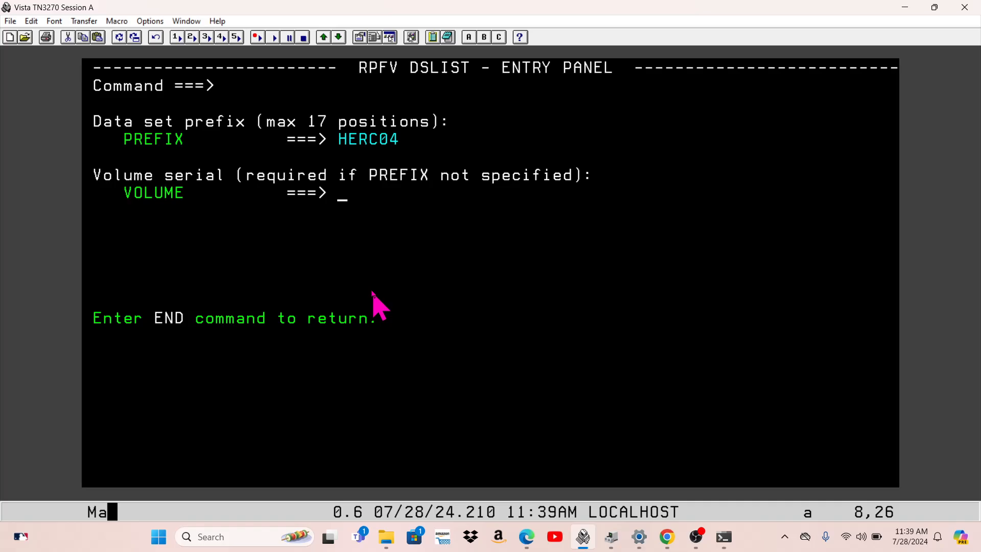
key(F3)
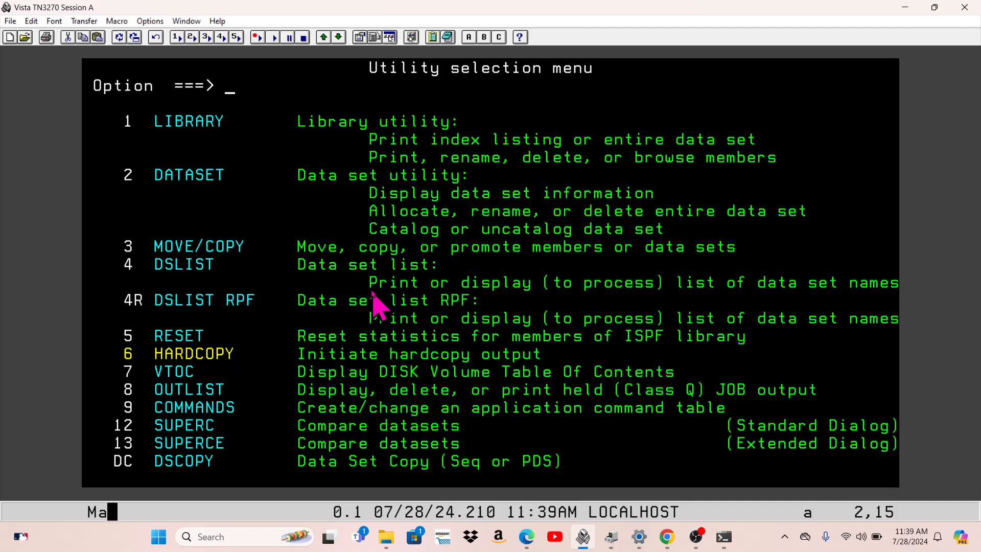
key(F3)
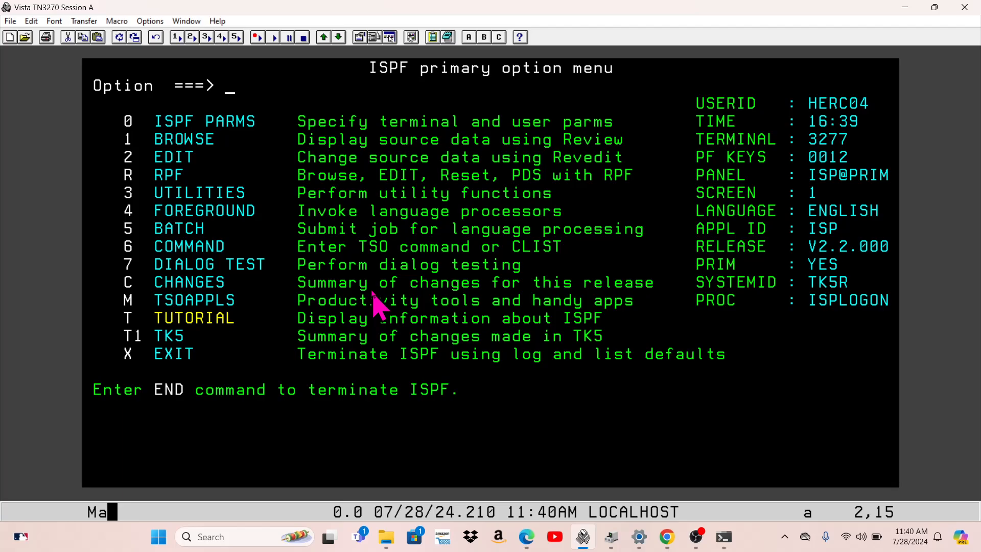
Open the RPF data set list entry panel directly with option 3.4r, and exit to the utility selection menu
text(3.4r)
key(Return)
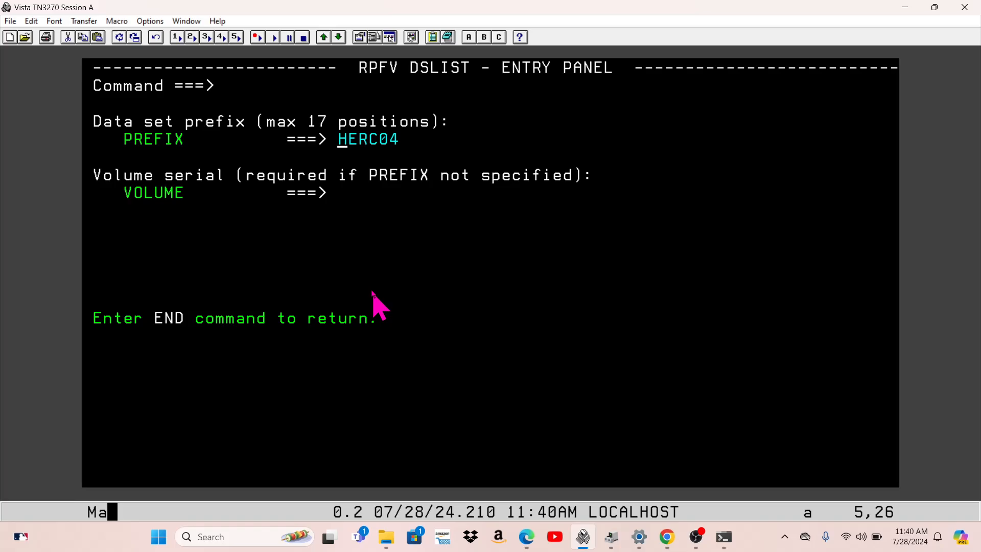
key(F3)
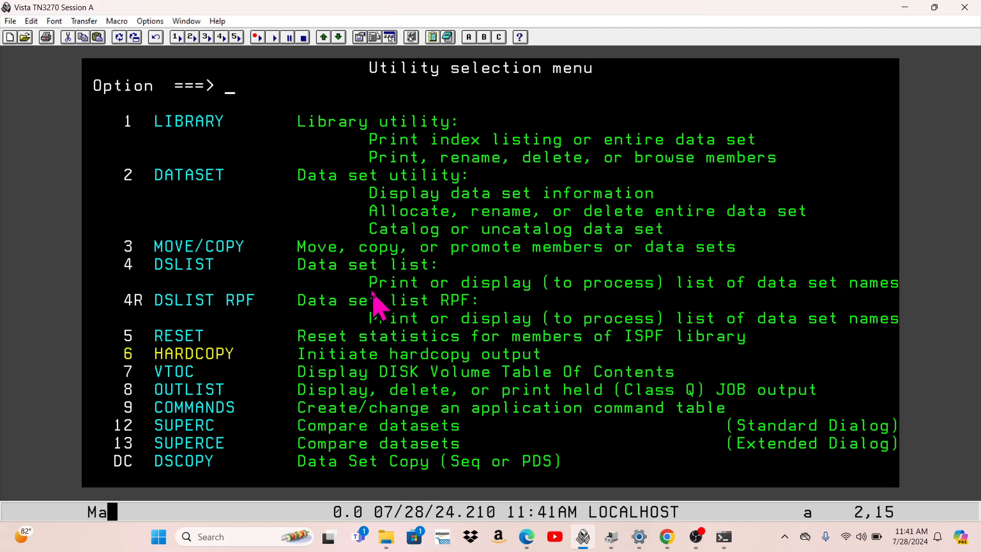
Jump from the utility selection menu straight to the Browse entry panel with =1, and return to the primary option menu
text(=1)
key(Return)
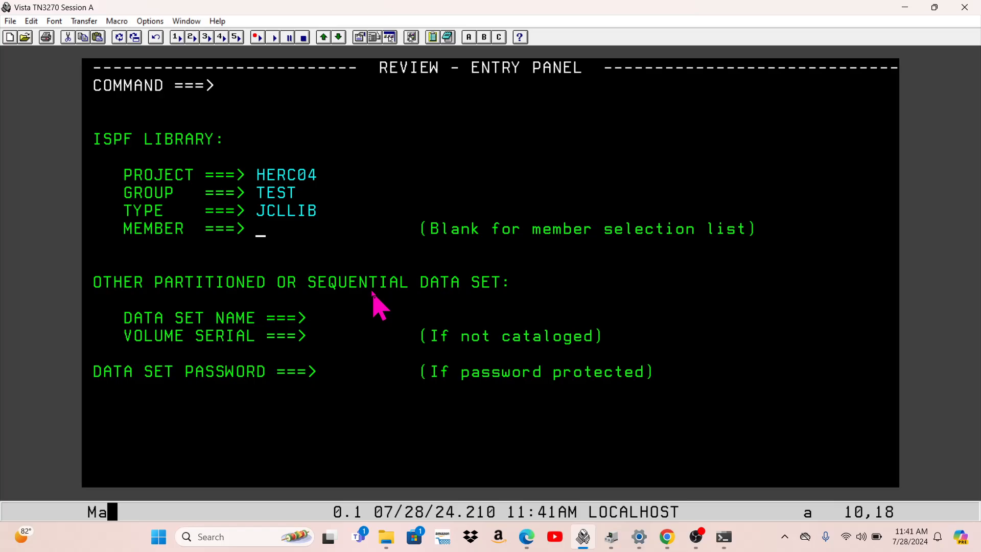
key(F3)
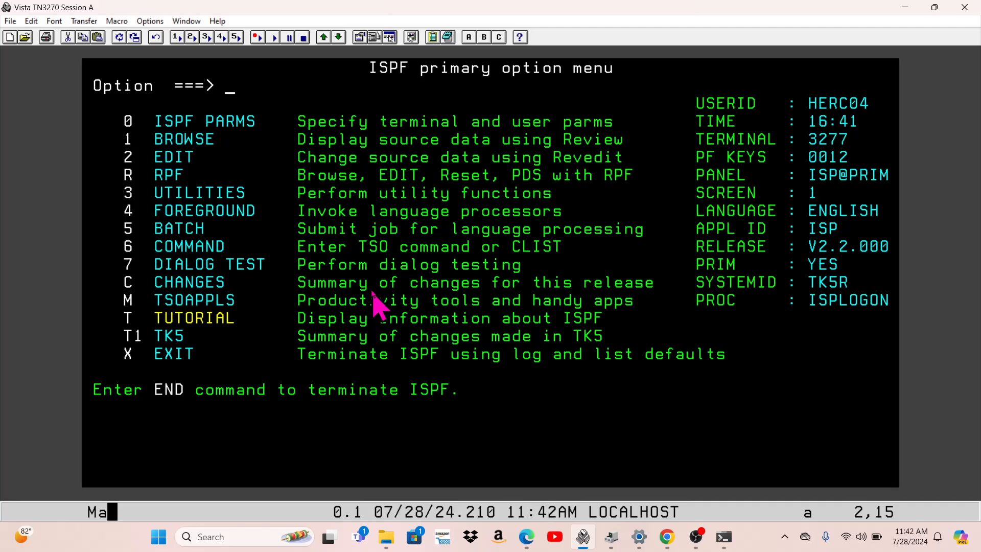
View the job output list with option 3.8, and return to the primary option menu
text(3.8)
key(Return)
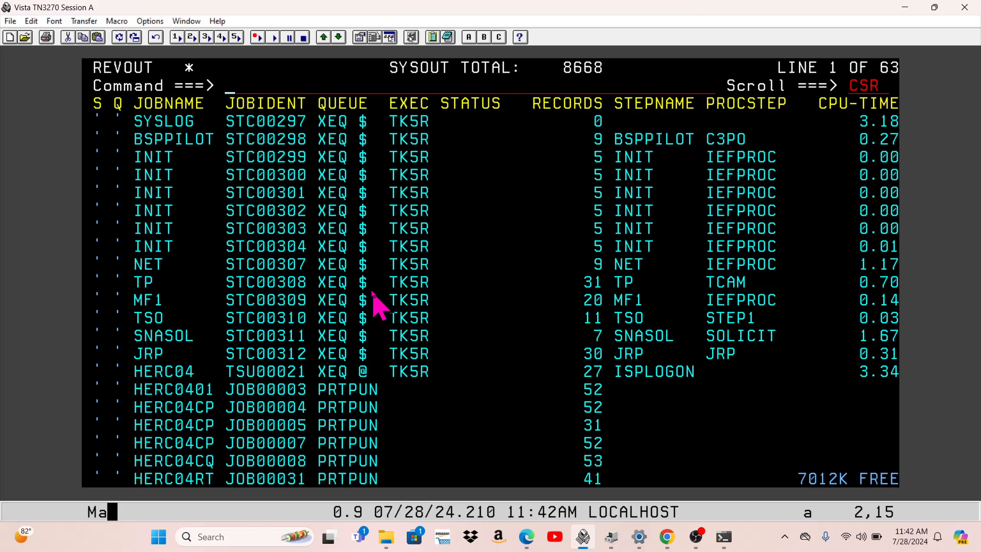
key(F3)
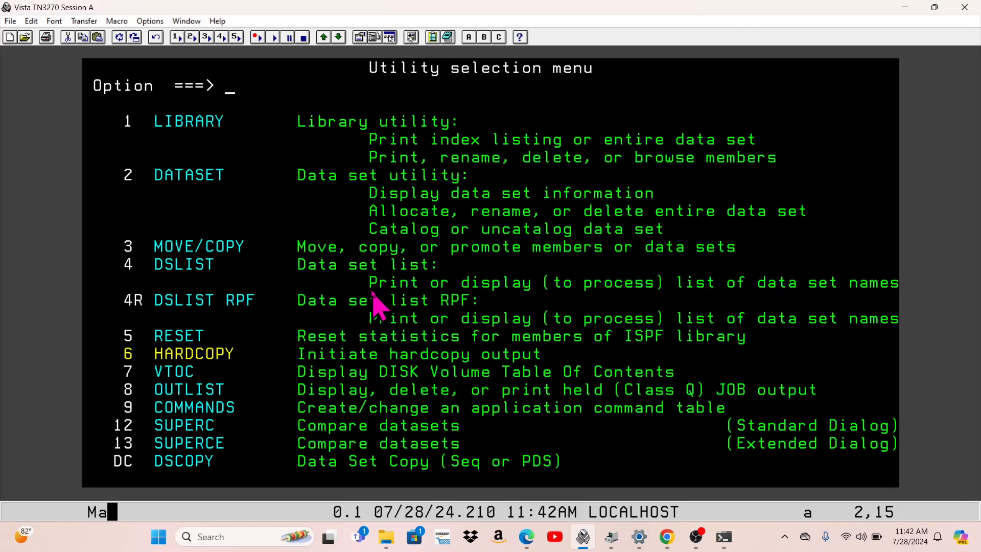
key(F3)
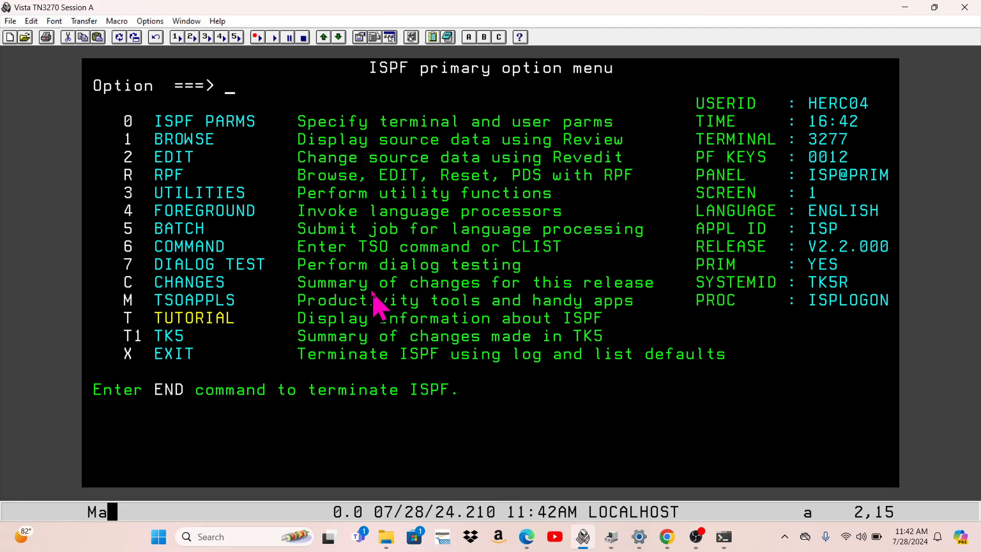
Open Browse with option 1 and list the members of HERC04.TEST.JCLLIB, leaving the member name blank
text(1)
key(Return)
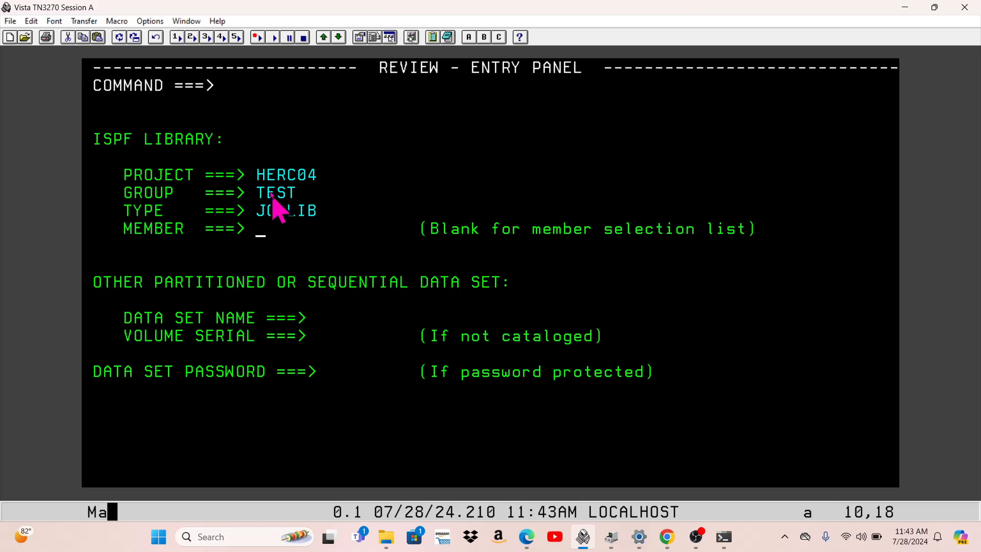
drag(262, 177, 322, 229)
click(256, 199)
click(258, 215)
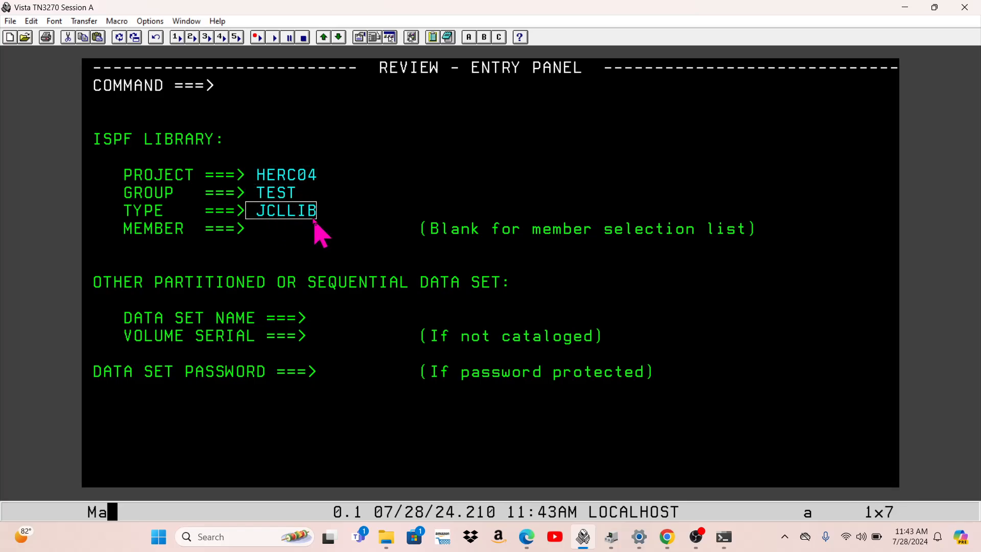
click(260, 232)
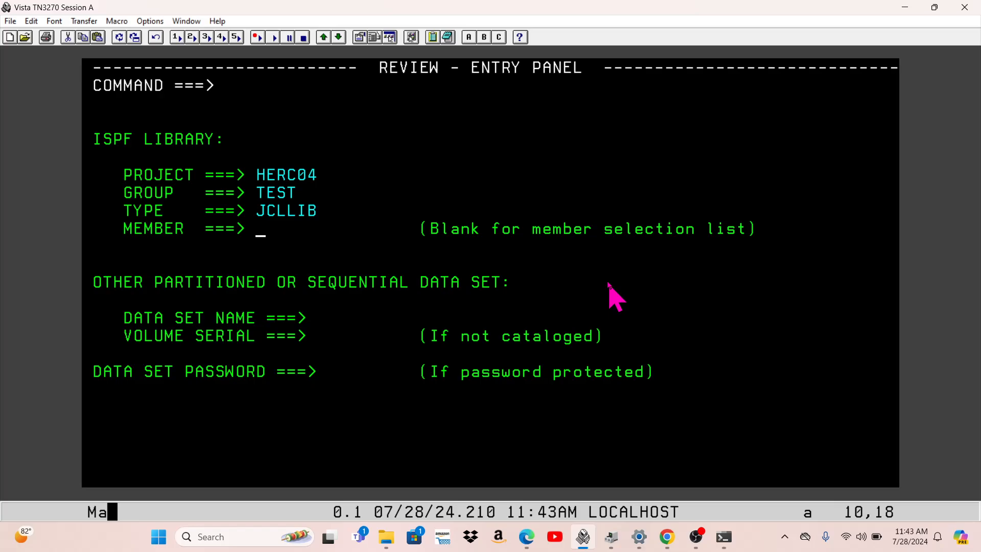
key(Return)
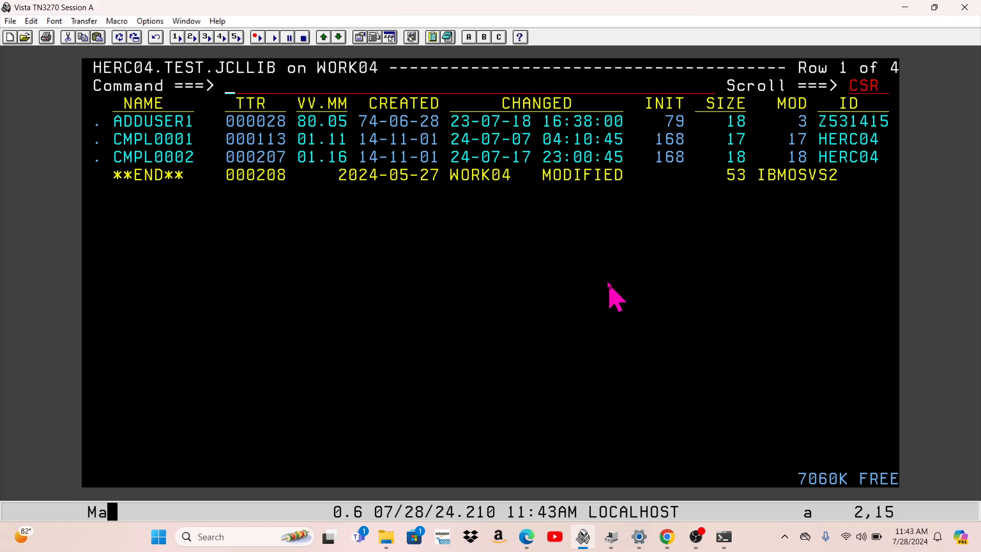
View member ADDUSER1 of the JCLLIB library with line command s, and return to the member list
key(Tab)
key(Tab)
text(s)
key(Return)
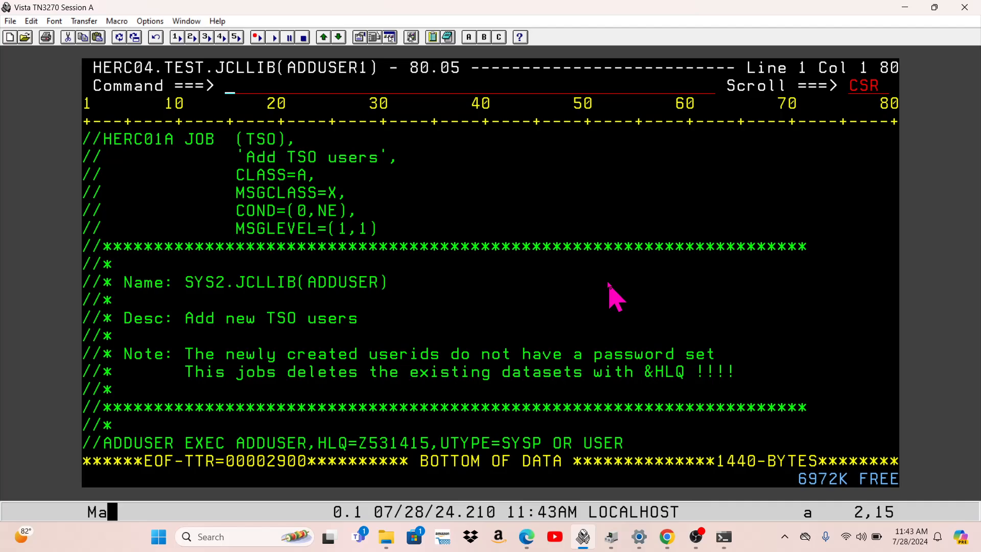
key(F3)
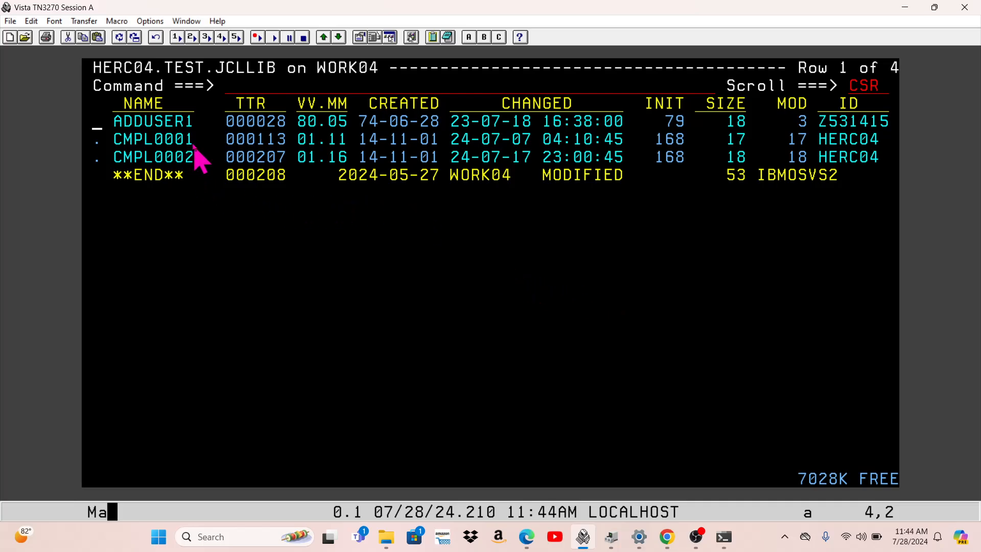
View member CMPL0001 of HERC04.TEST.JCLLIB by entering its member name on the Browse entry panel, and return to that panel
key(F3)
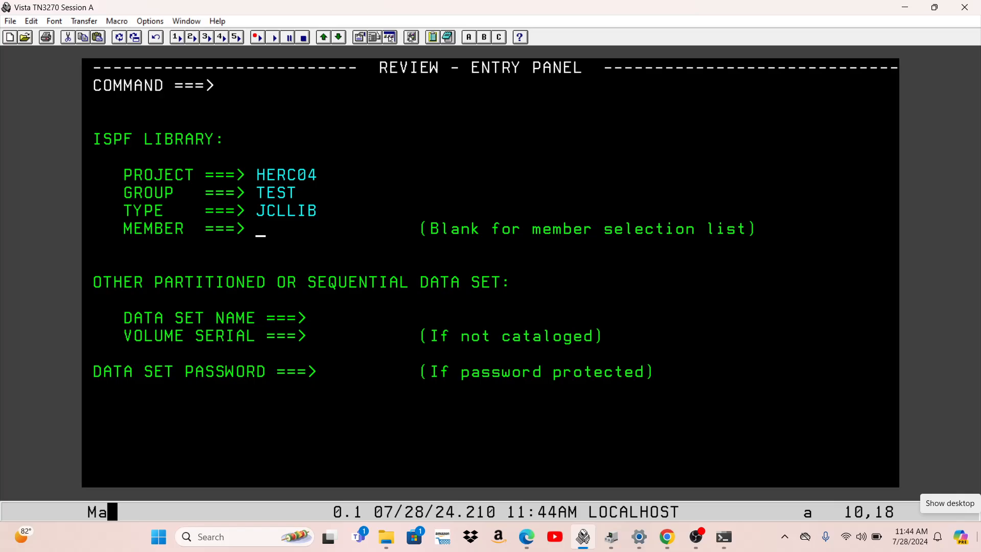
key(Caps_Lock)
text(CMPL)
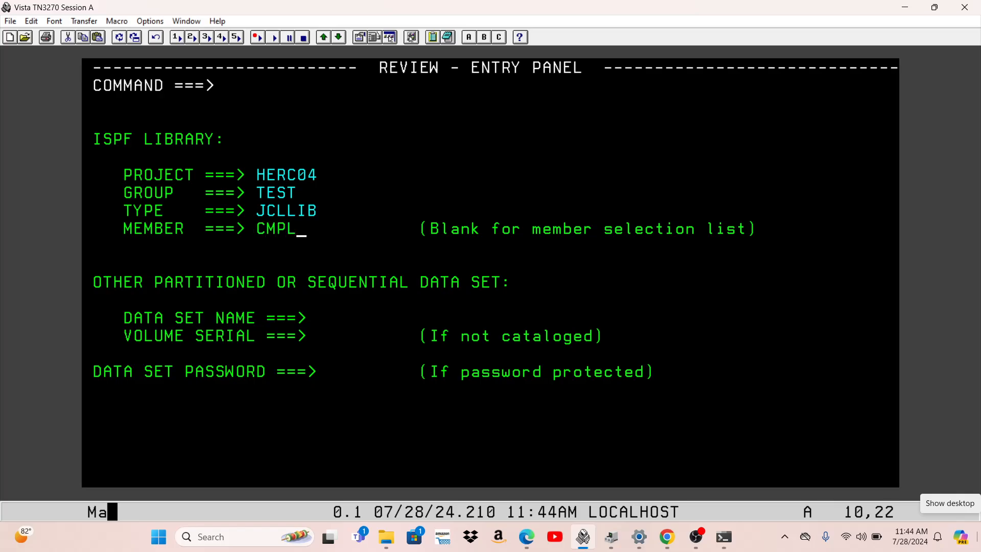
text(0001)
key(Return)
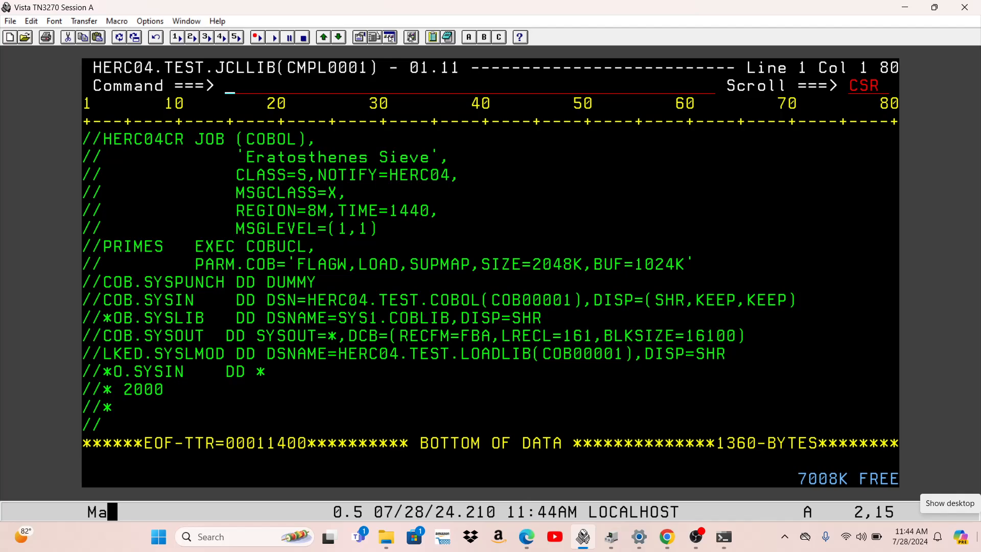
key(F3)
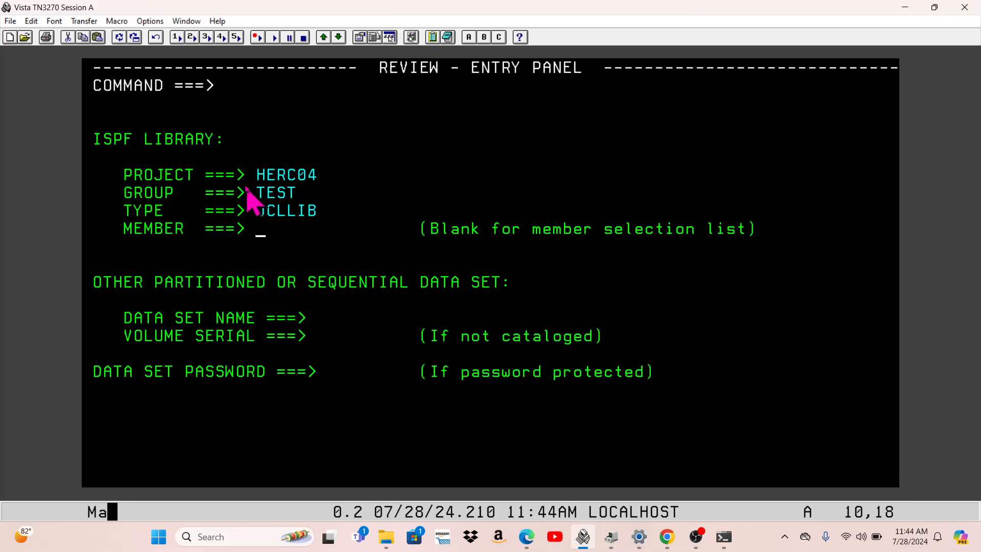
List all members of HERC04.TEST.JCLLIB from the Browse entry panel, leaving the member name blank
drag(254, 162, 322, 220)
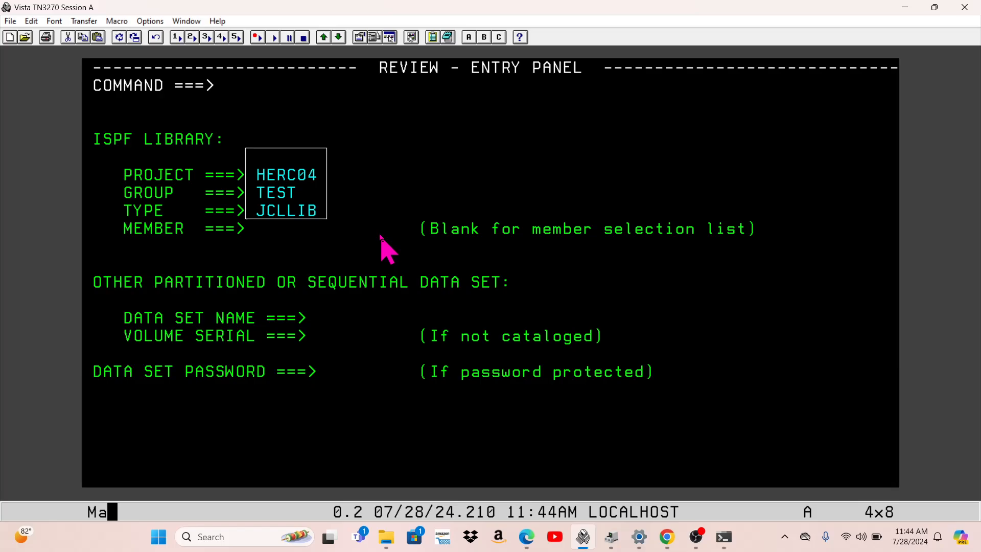
click(262, 229)
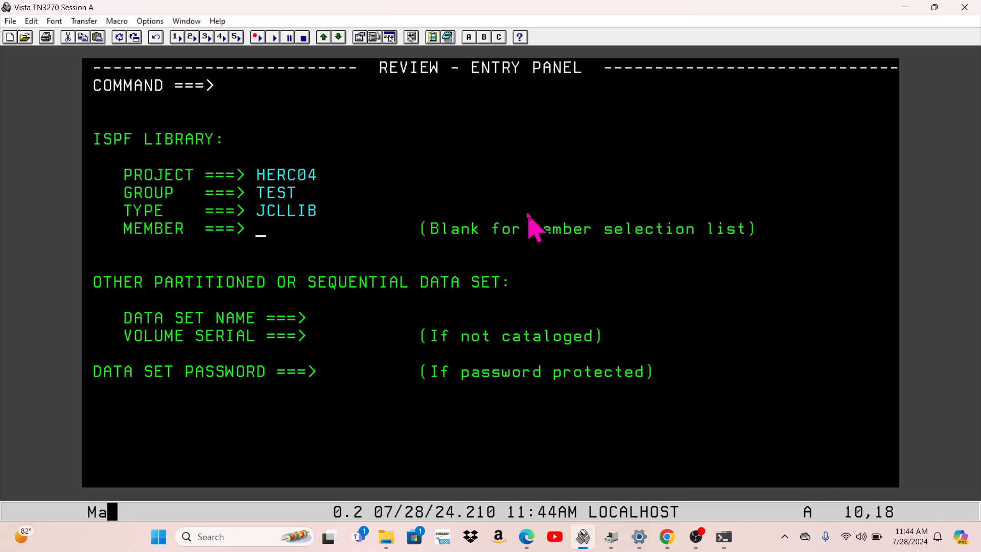
key(Return)
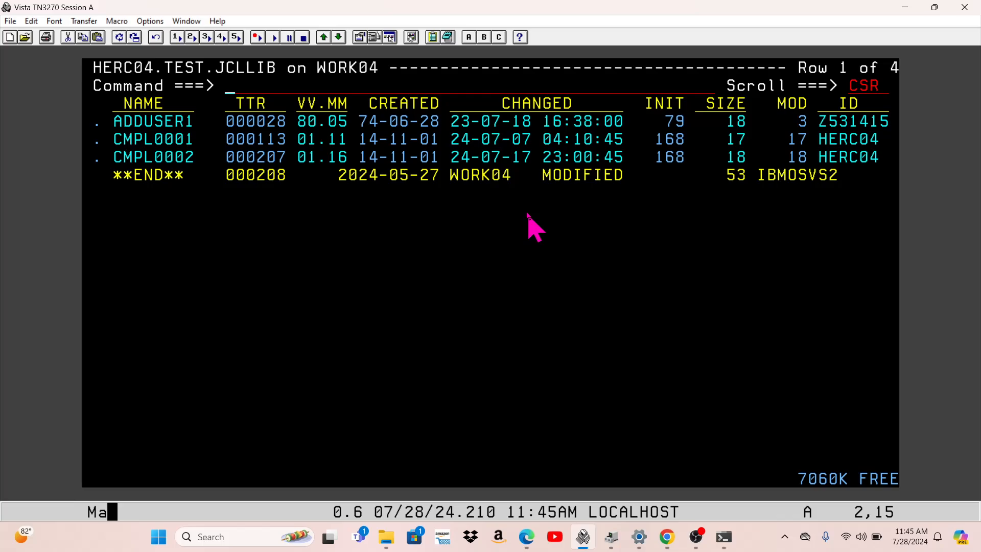
Examine the member names ADDUSER1 and CMPL0001 in the JCLLIB list, and return to the primary option menu
click(120, 128)
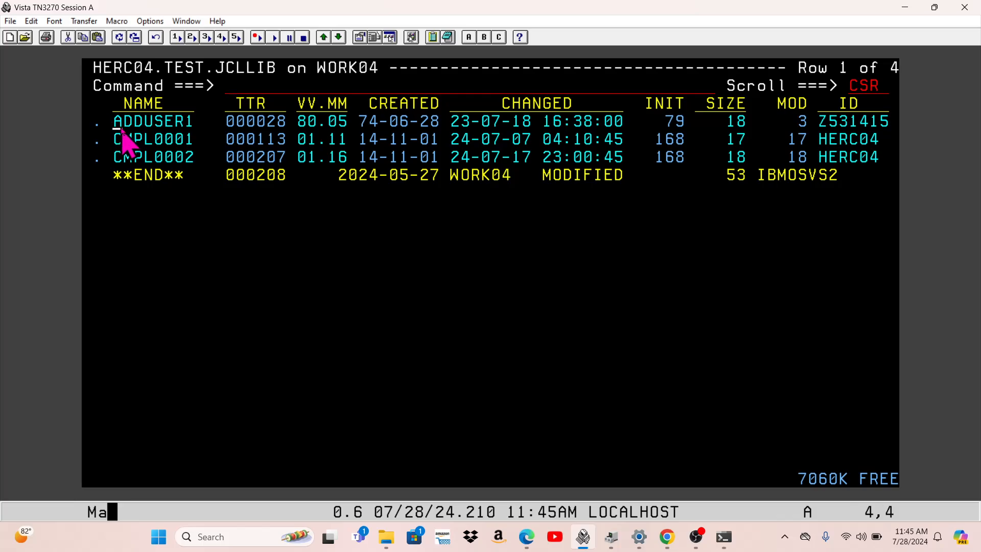
drag(122, 130, 185, 128)
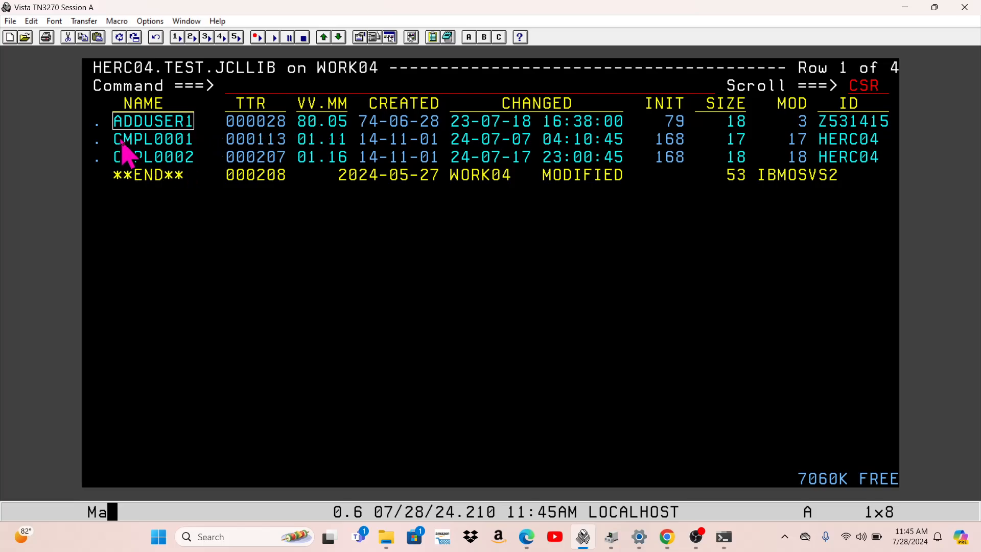
drag(116, 141, 188, 144)
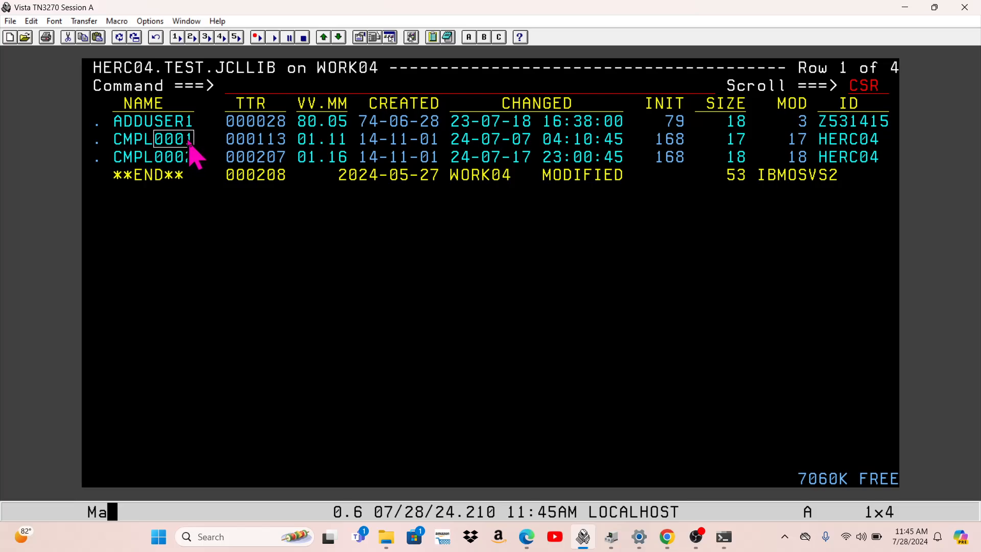
click(185, 146)
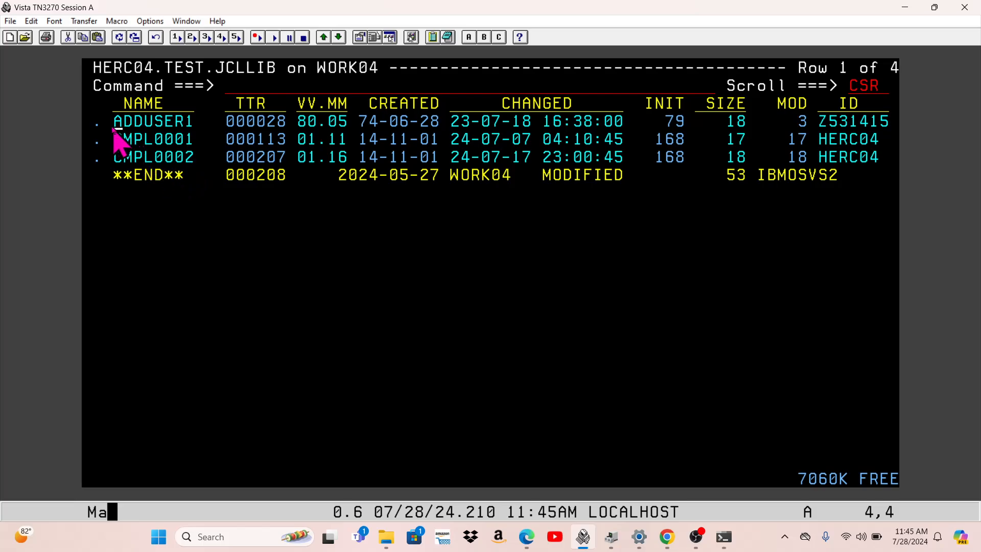
drag(113, 129, 190, 130)
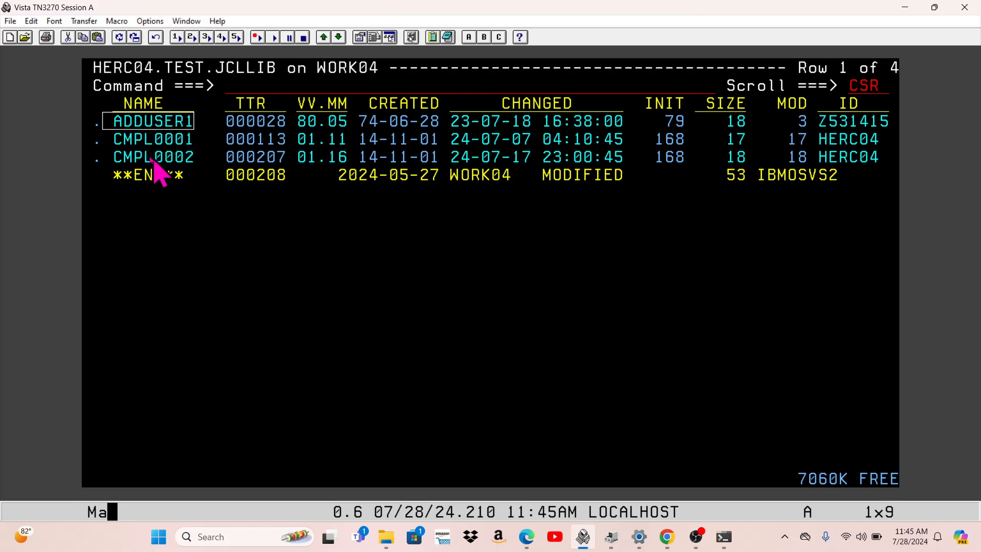
drag(119, 144, 197, 145)
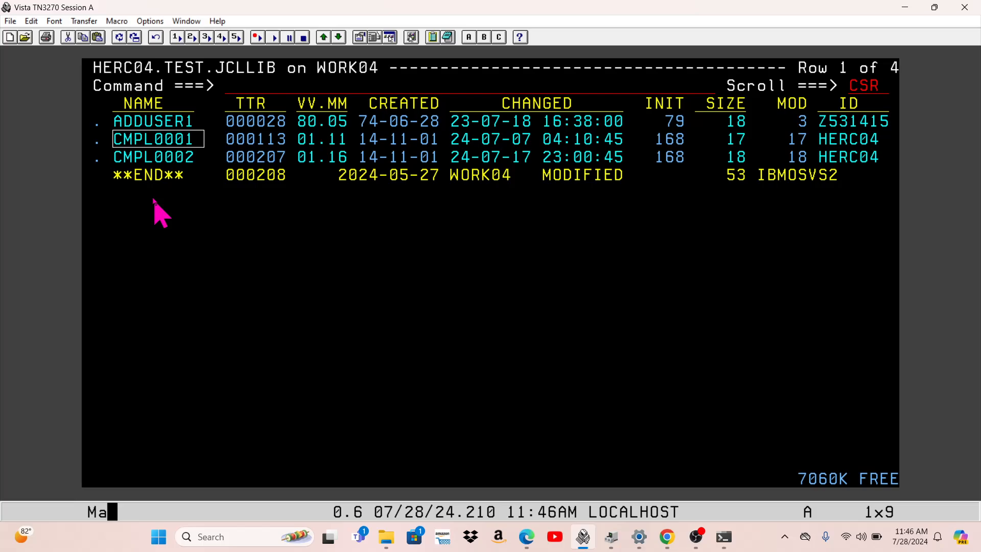
key(F3)
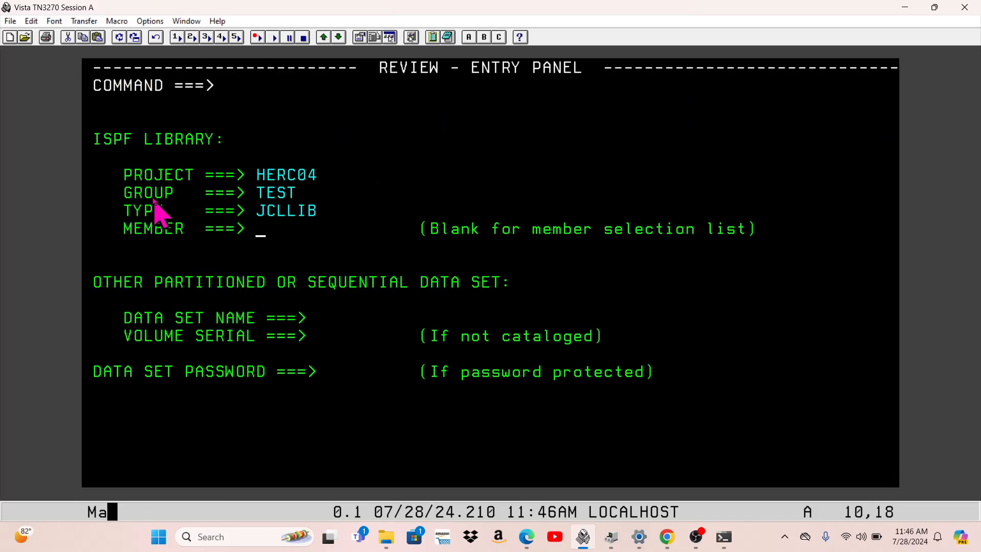
key(F3)
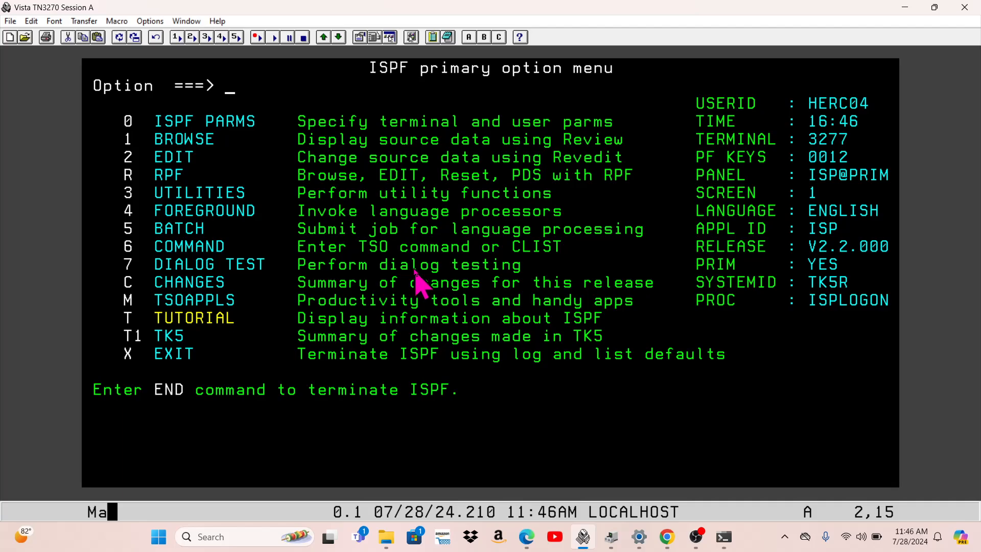
Open Edit with option 2 and list the members of HERC04.TEST.CNTL, leaving the member name blank
text(2)
key(Return)
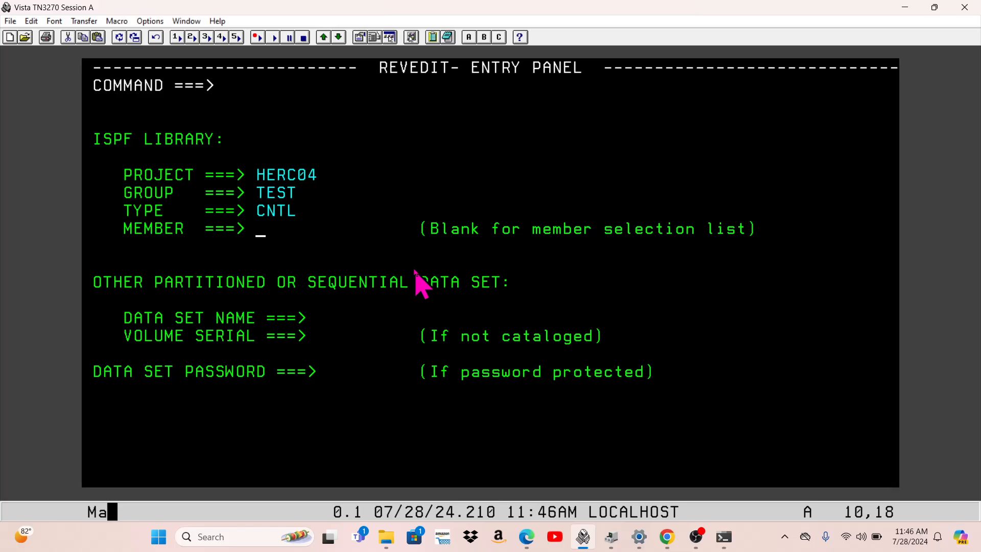
key(Return)
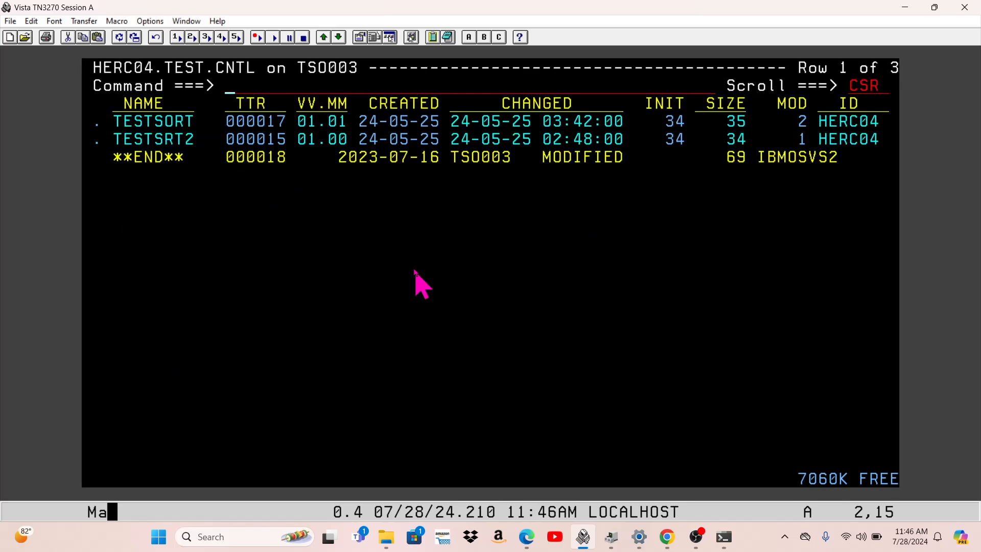
Open member TESTSORT of HERC04.TEST.CNTL for editing with line command S, and mark the REVEDIT heading
key(Tab)
key(Tab)
text(S)
key(Return)
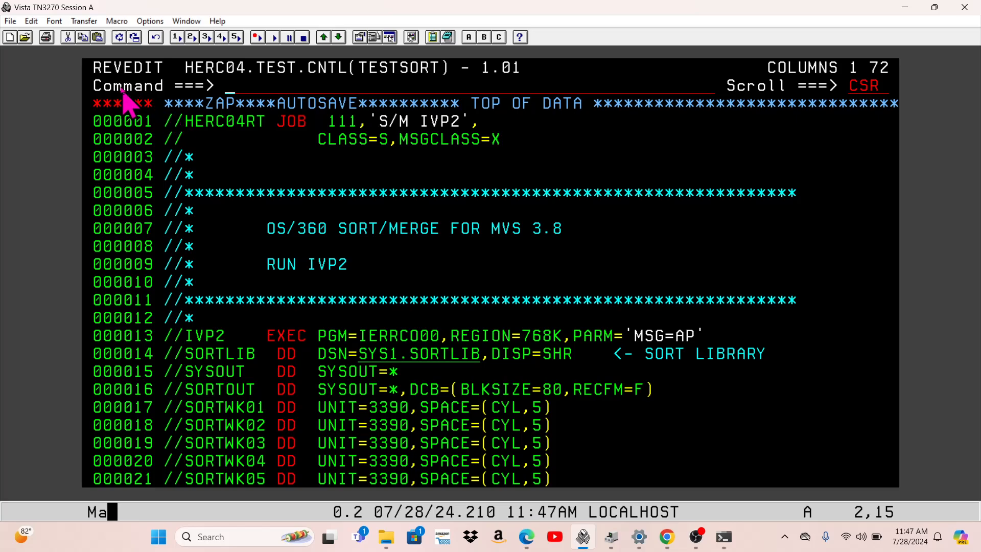
drag(96, 71, 162, 74)
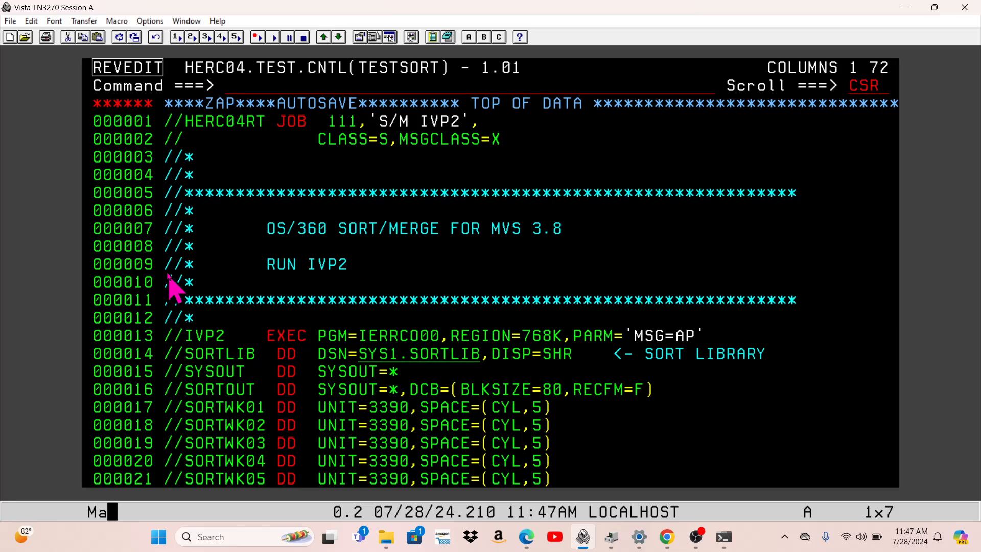
Repeat comment line 000003 of TESTSORT once with line command R
click(108, 159)
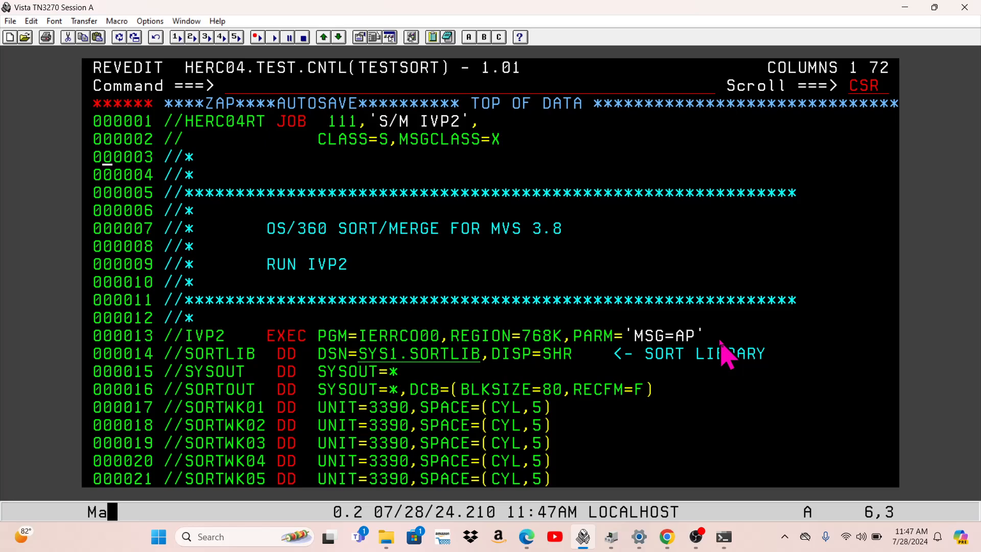
text(R)
key(Return)
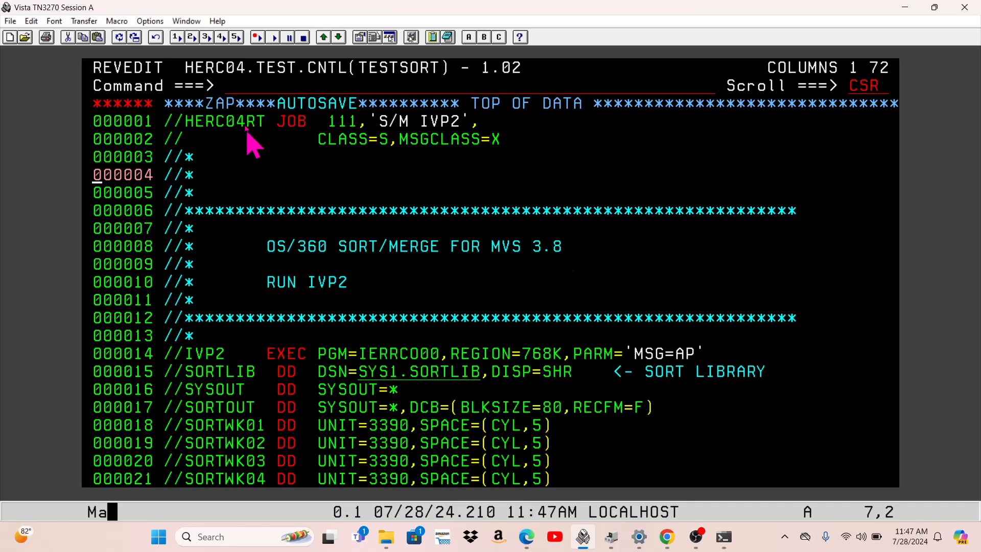
Save the edited TESTSORT member with the SAVE command, and return to the member list
click(243, 91)
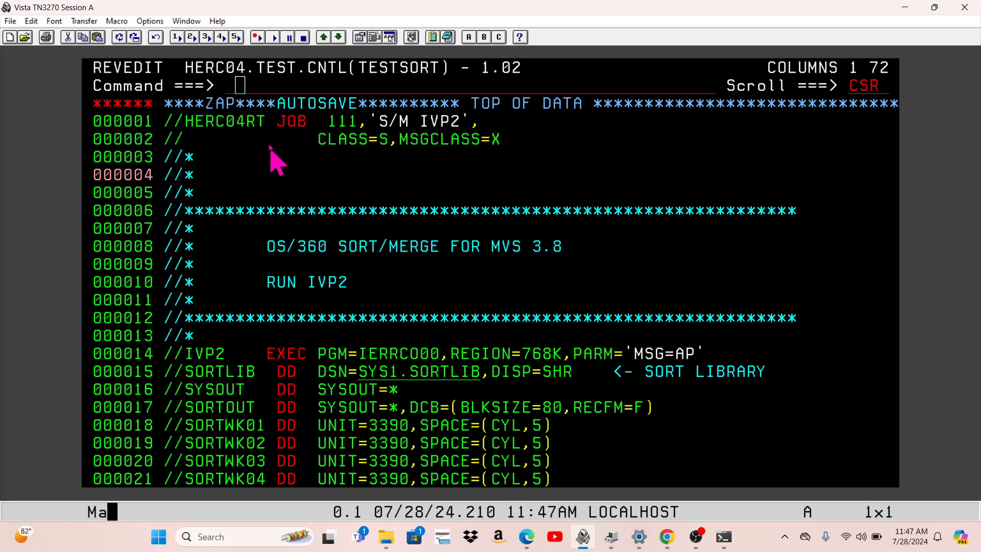
click(244, 89)
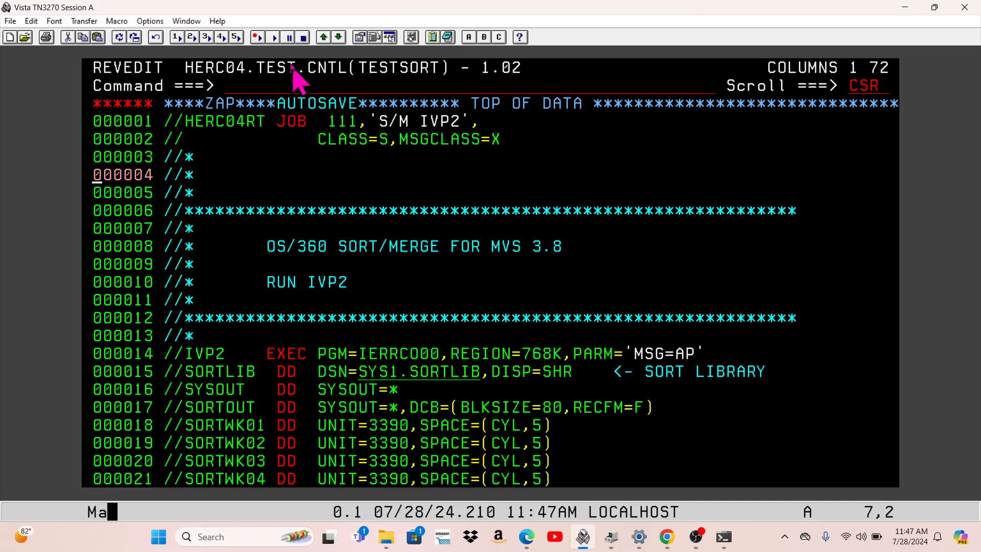
click(256, 90)
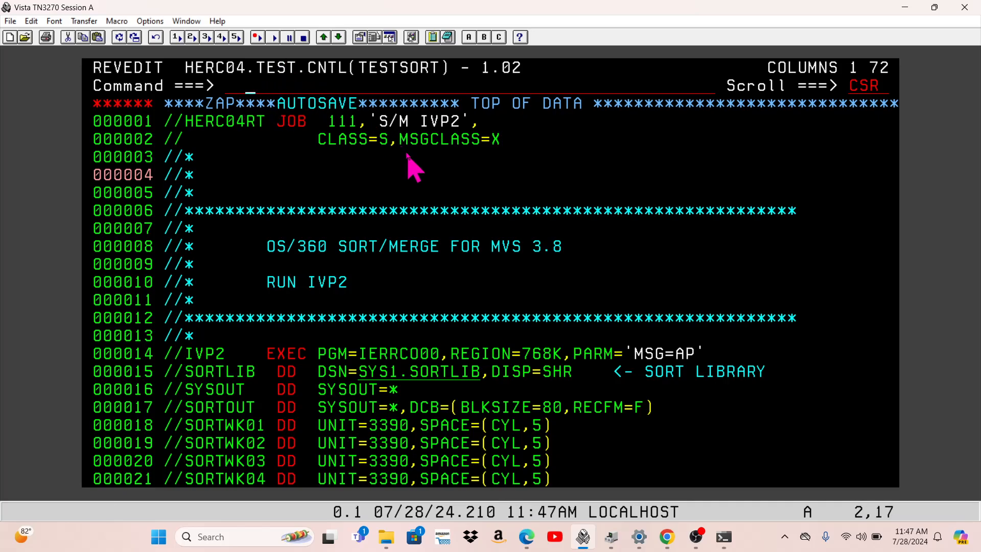
text(SAVE)
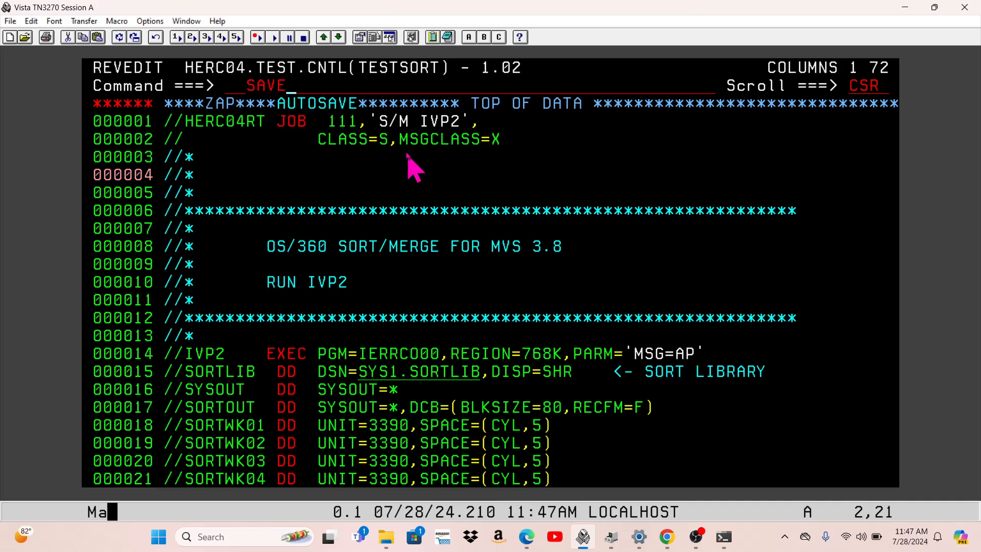
key(ctrl)
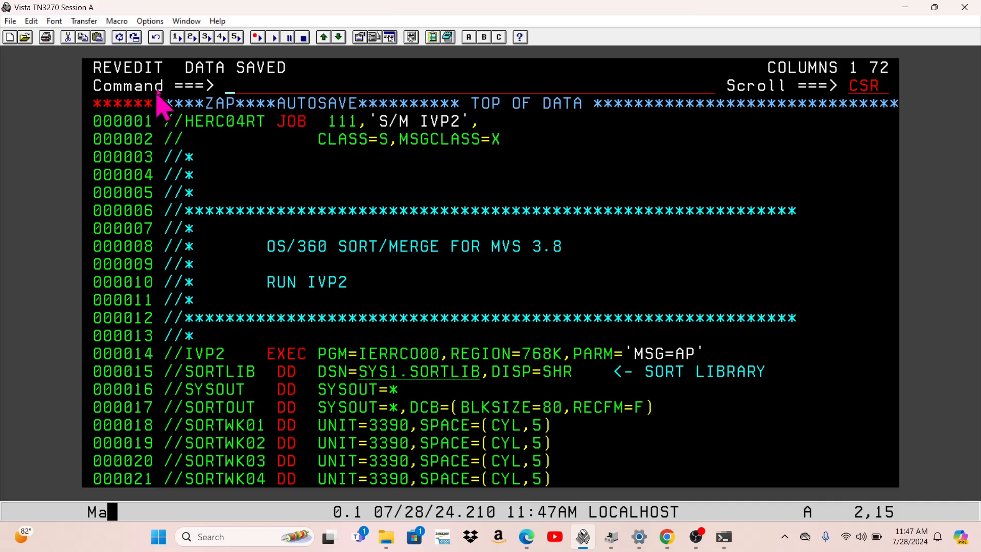
drag(185, 66, 300, 74)
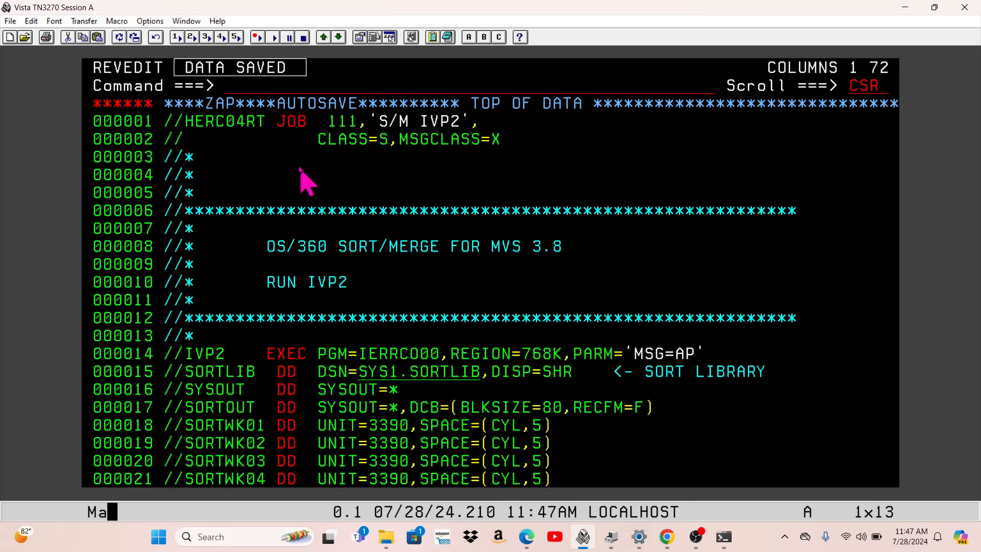
click(295, 88)
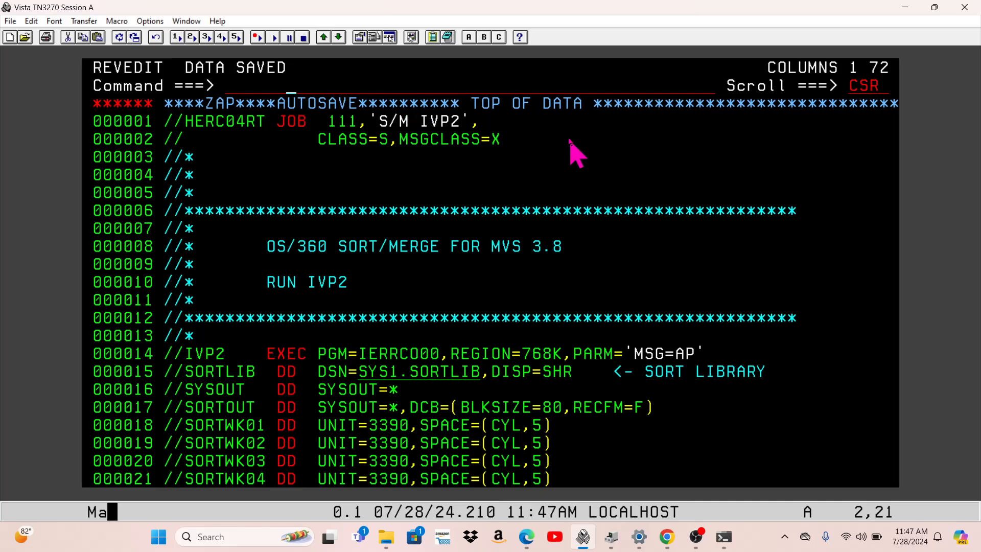
key(F3)
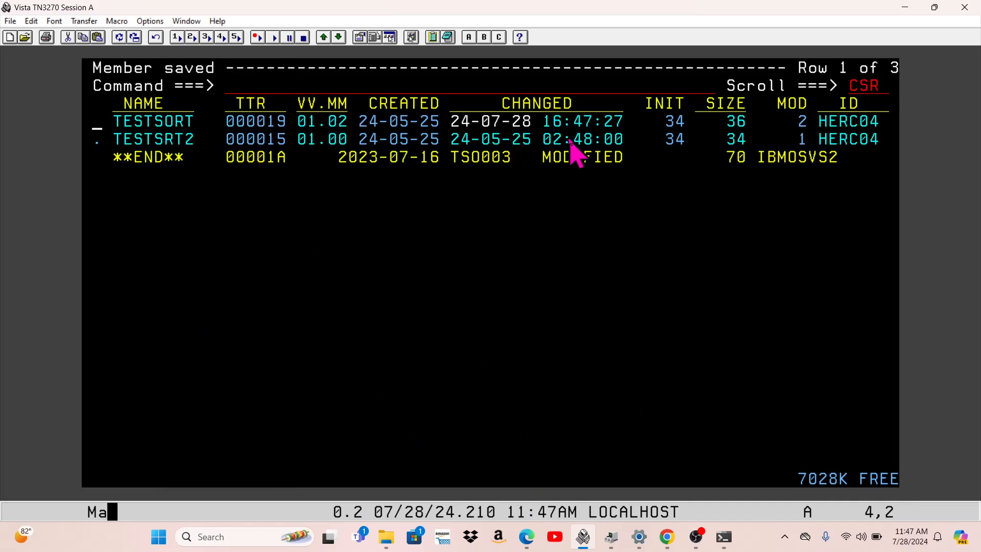
Reopen TESTSORT with line command S to check the comment lines below the job card, and return to the Edit entry panel
text(S)
key(Return)
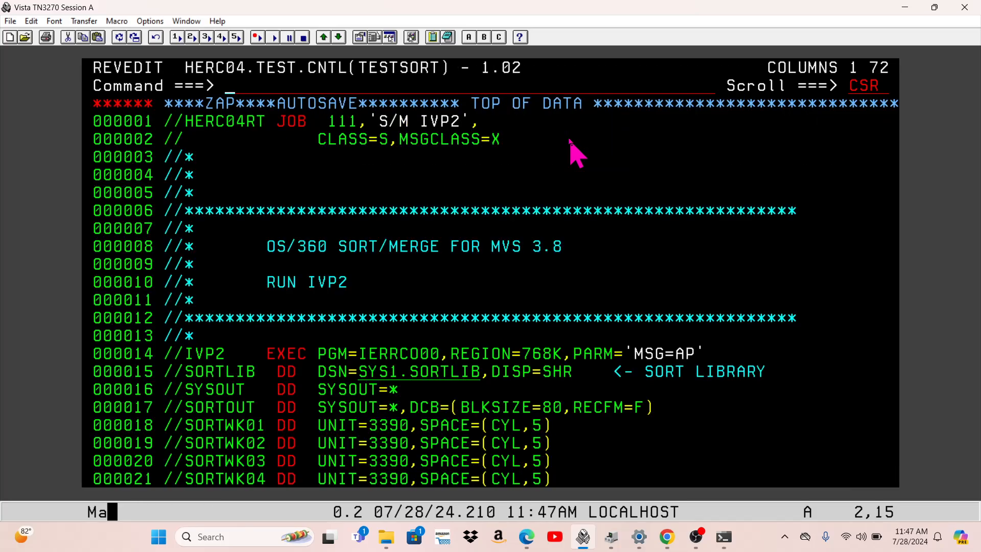
click(169, 147)
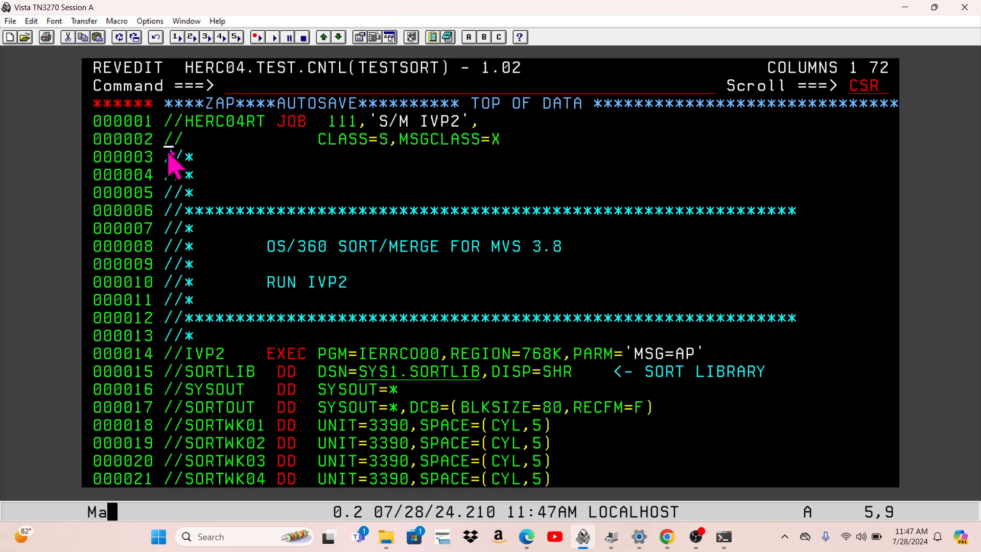
drag(168, 152, 204, 201)
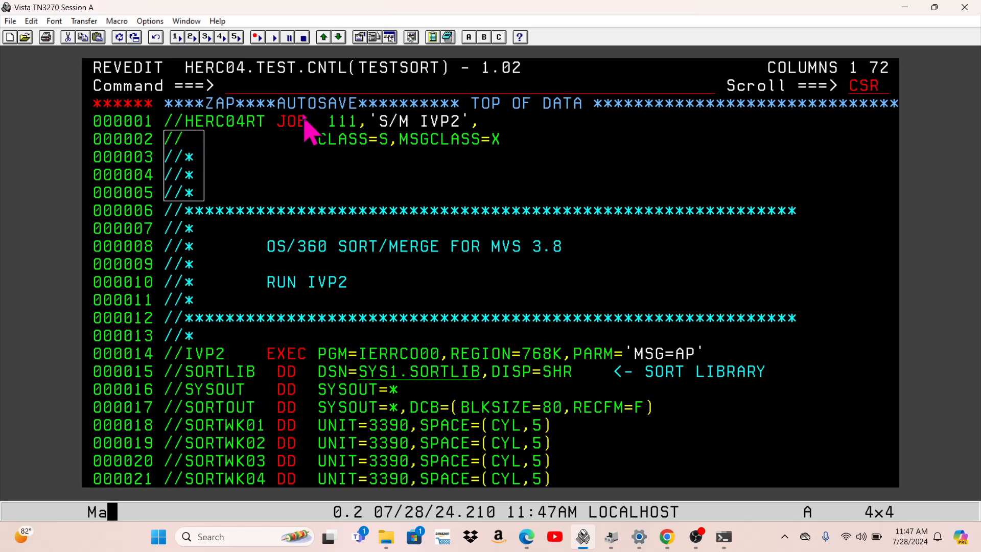
click(253, 85)
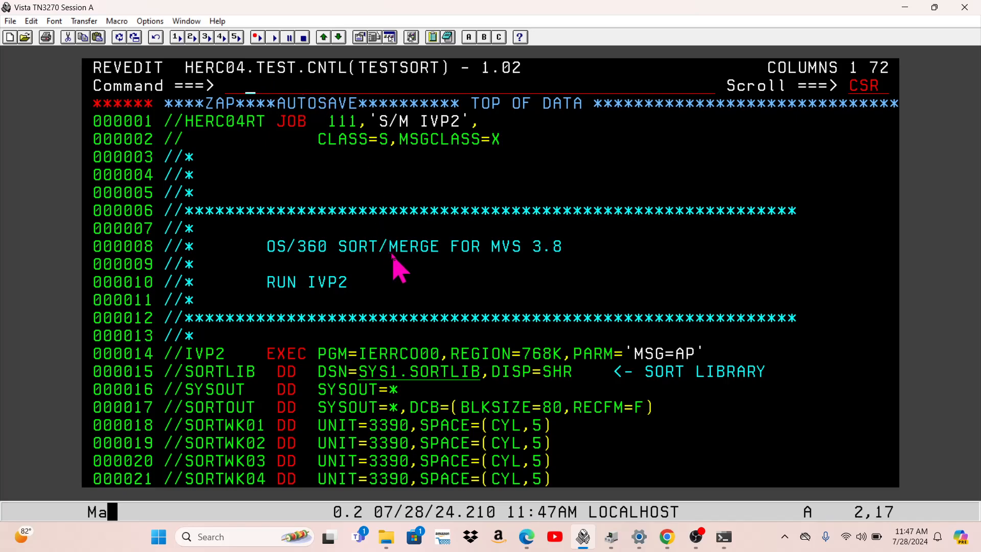
key(F3)
key(F3)
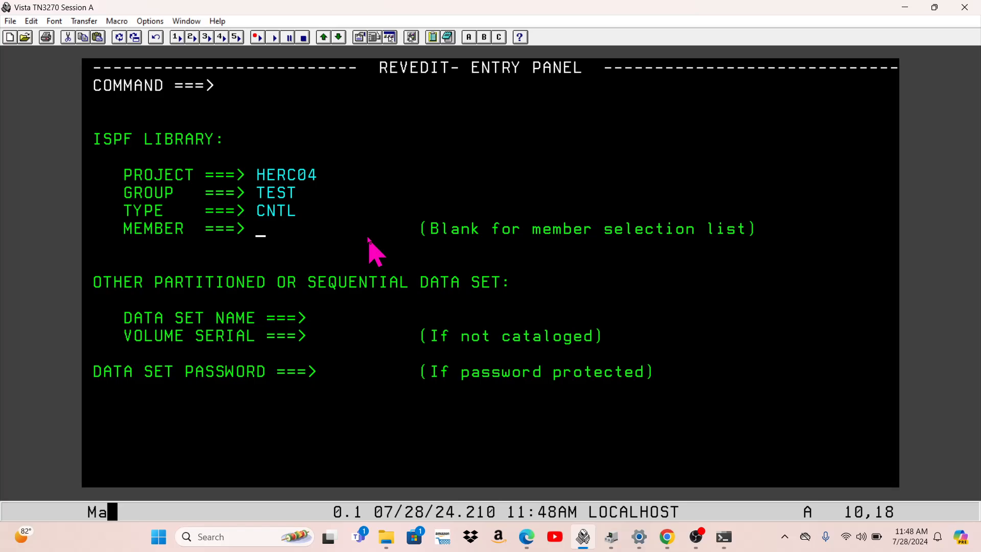
Open the member list of 'HERC04.TEST.JCLLIB' for editing by entering it as the other partitioned data set name
key(Tab)
text('HERC0)
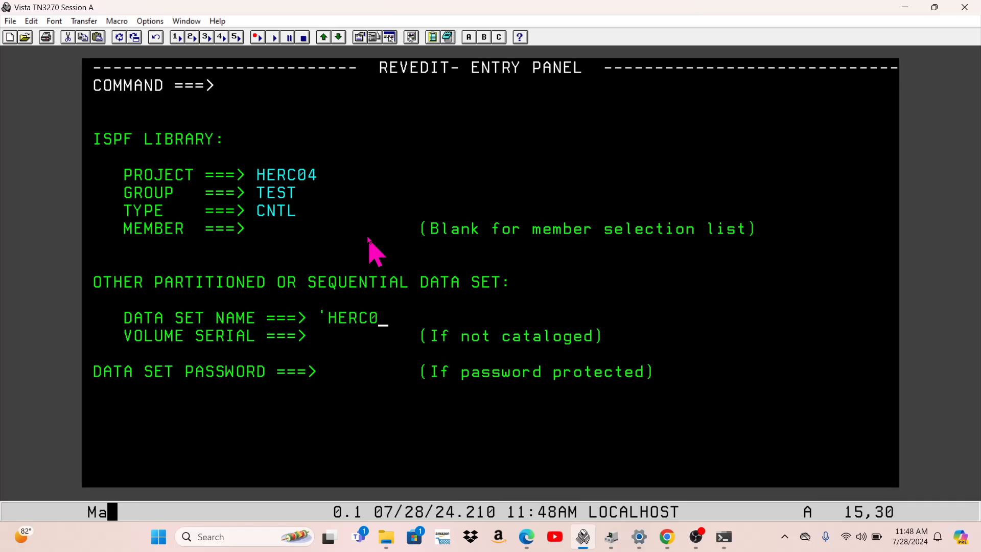
text(4.TEST.JCLL)
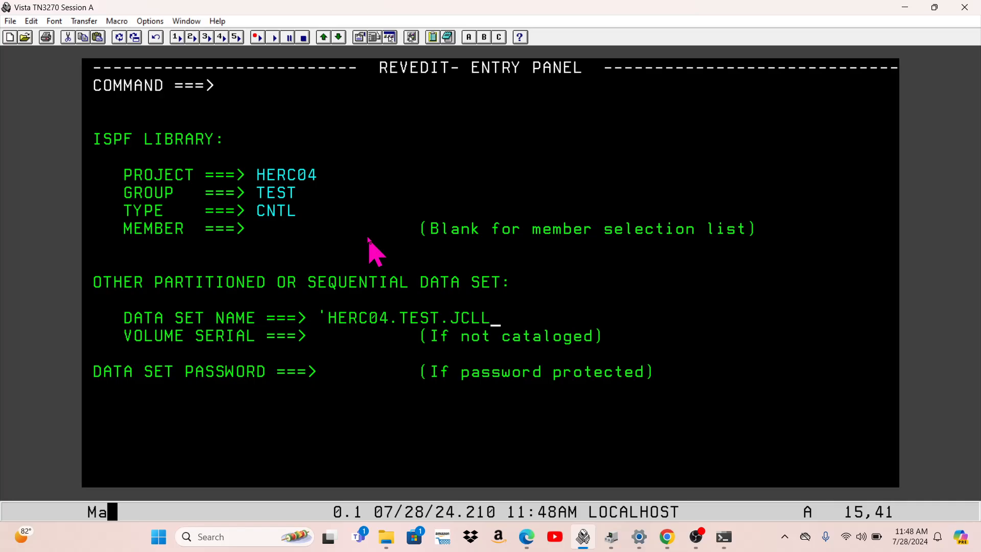
text(IB')
key(Return)
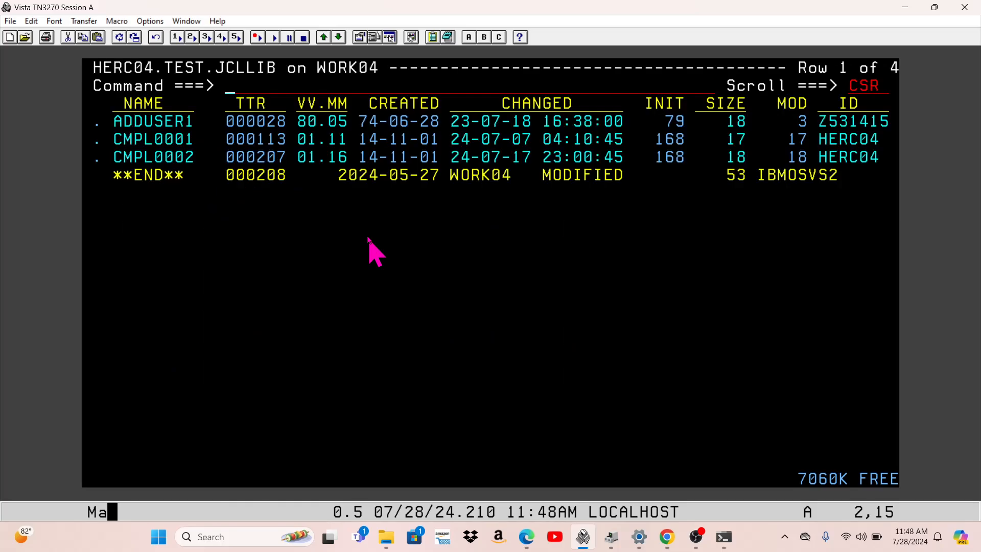
Open member ADDUSER1 with line command S, mark the REVEDIT heading, and return to the Edit entry panel
key(Tab)
text(S)
key(Return)
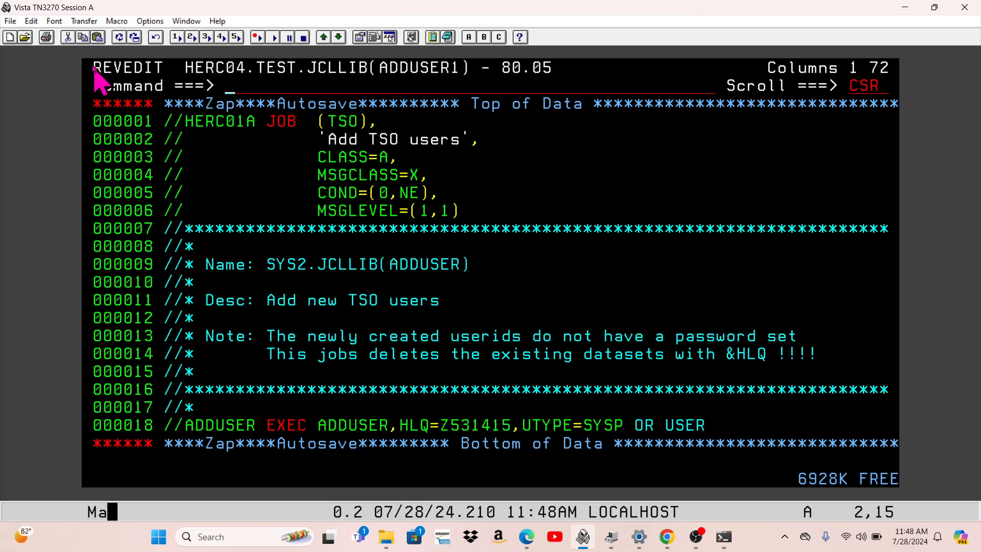
drag(94, 69, 164, 79)
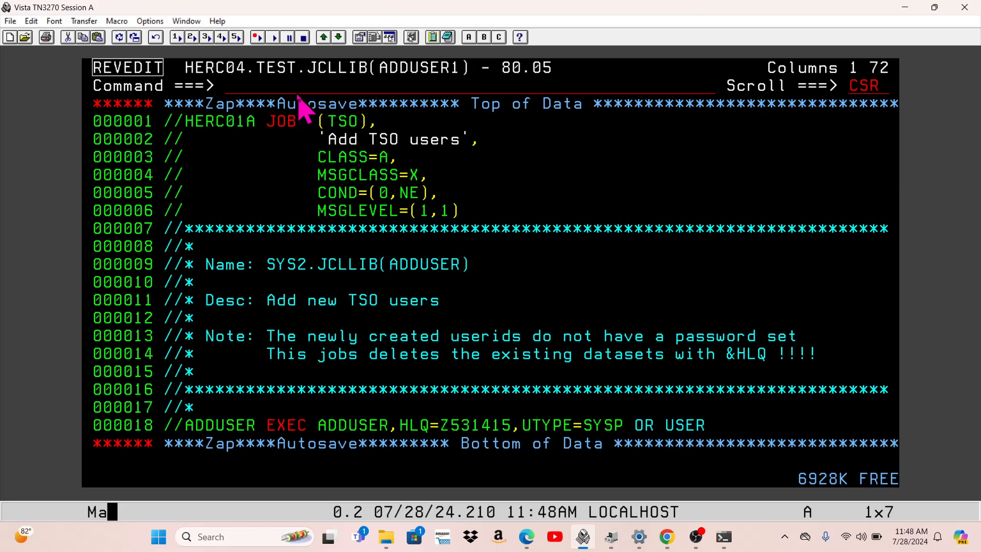
click(241, 88)
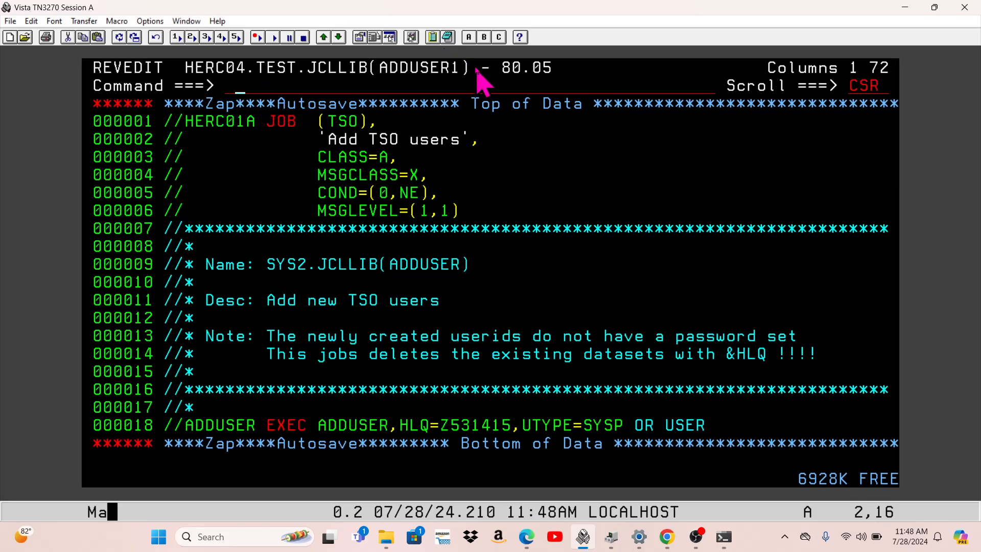
key(F3)
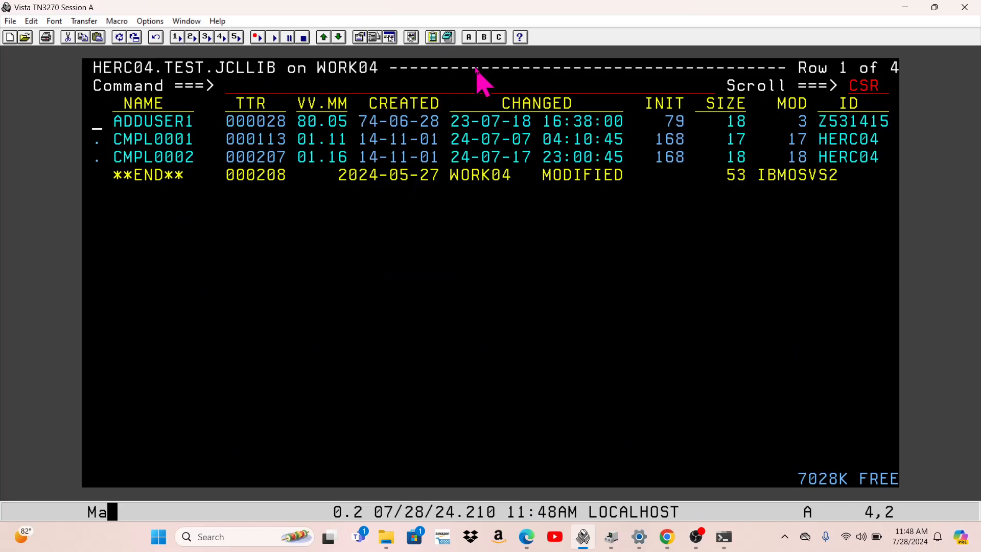
key(F3)
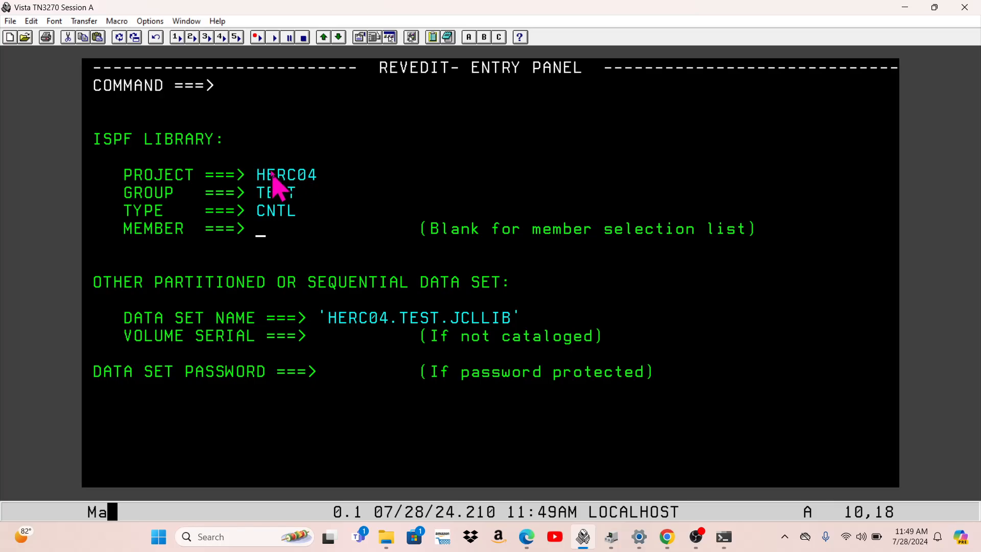
Mark the ISPF library values and the other data set name in turn, and return to the primary option menu
drag(246, 149, 329, 217)
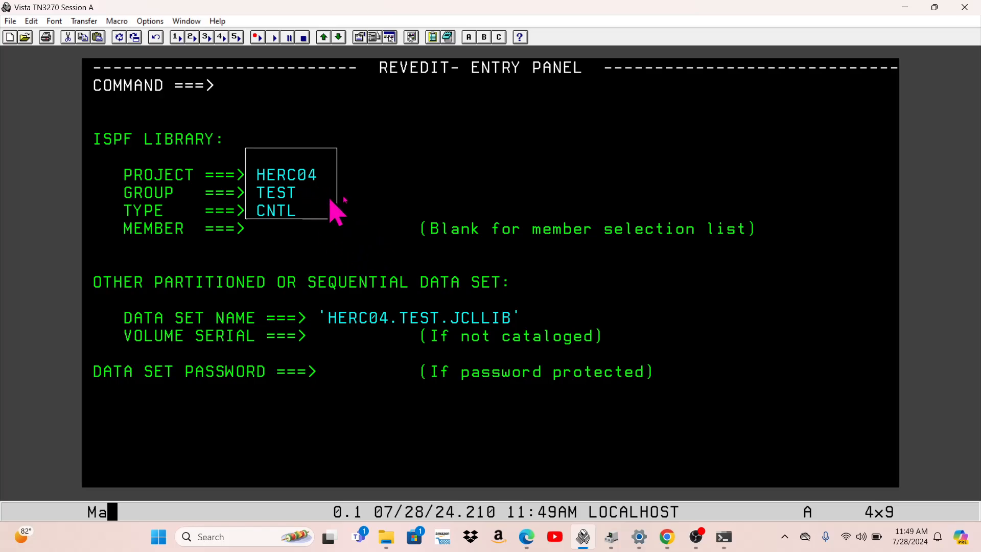
click(455, 163)
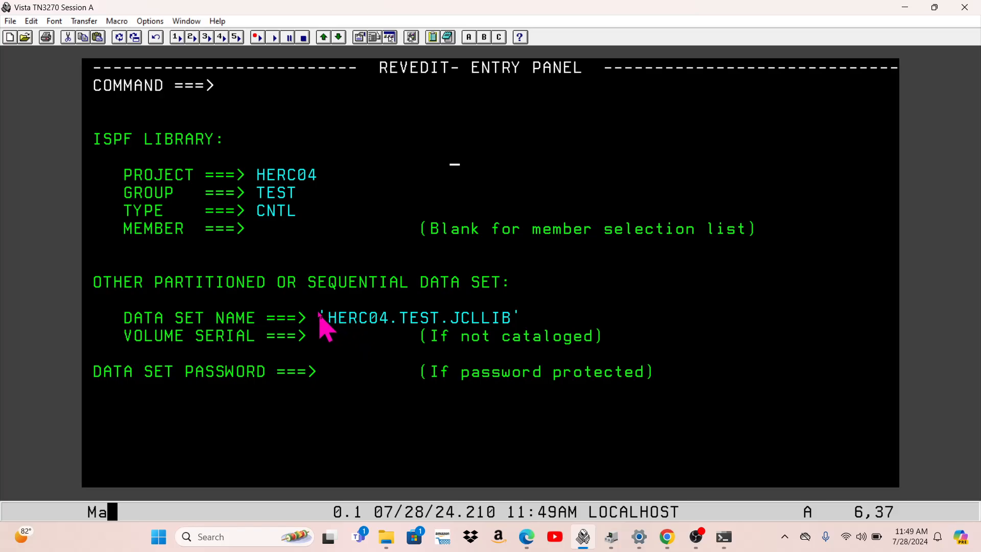
drag(320, 313, 536, 332)
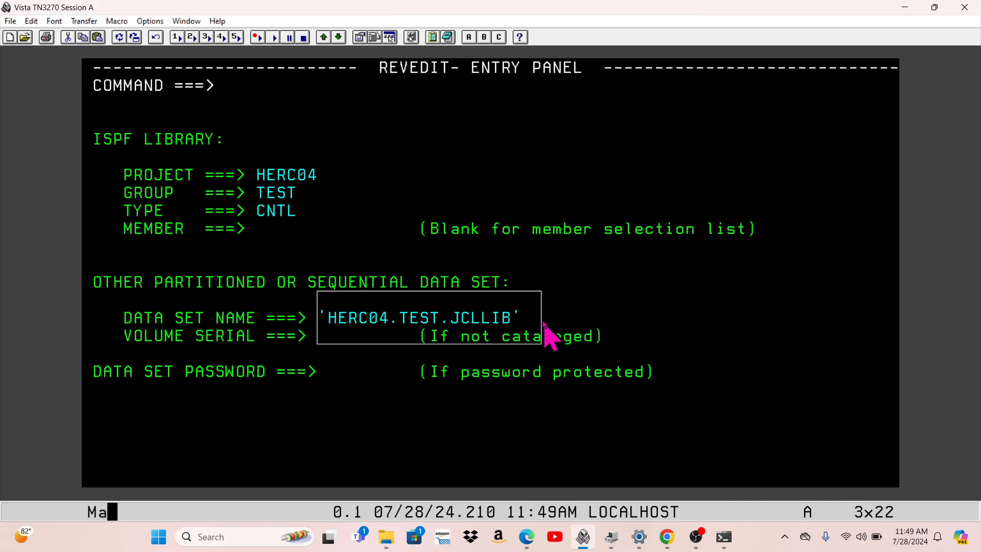
key(F3)
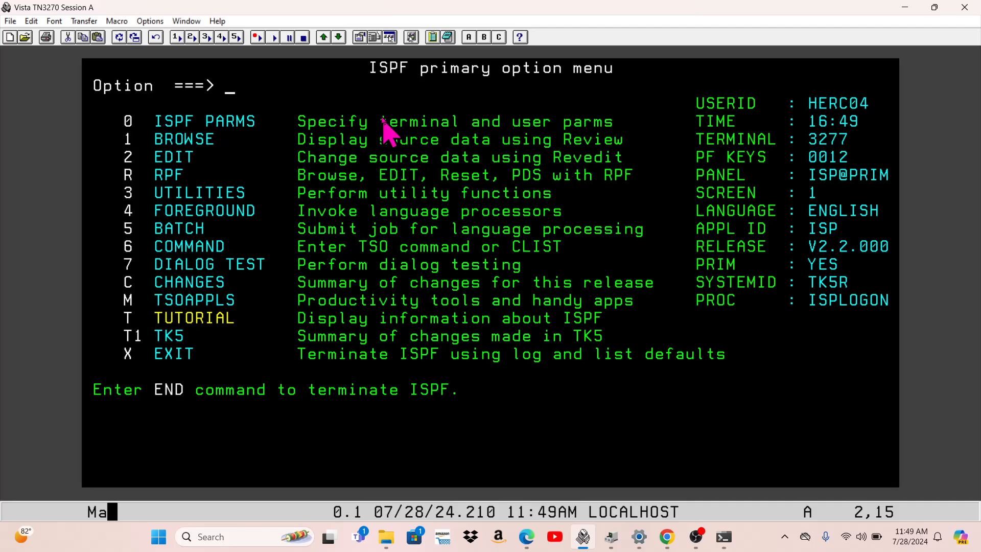
List the data sets with prefix HERC04 using utilities option 3 and the RPF data set list, option 4R
text(3)
key(Return)
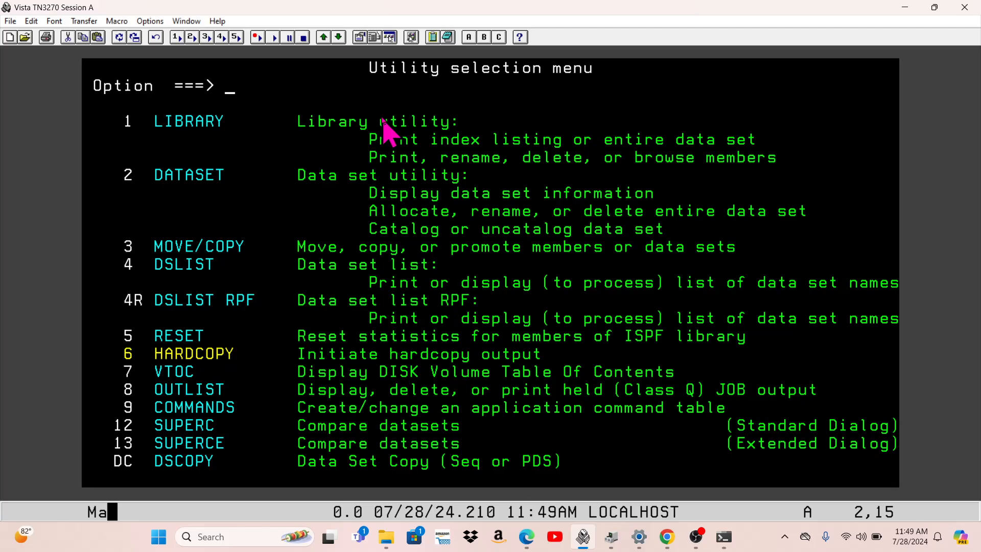
text(4R)
key(Return)
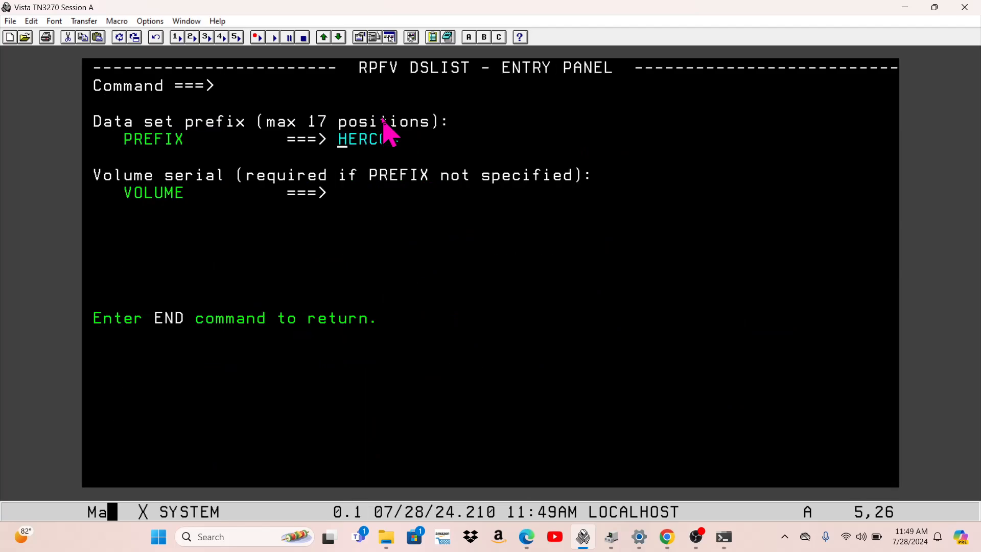
key(Return)
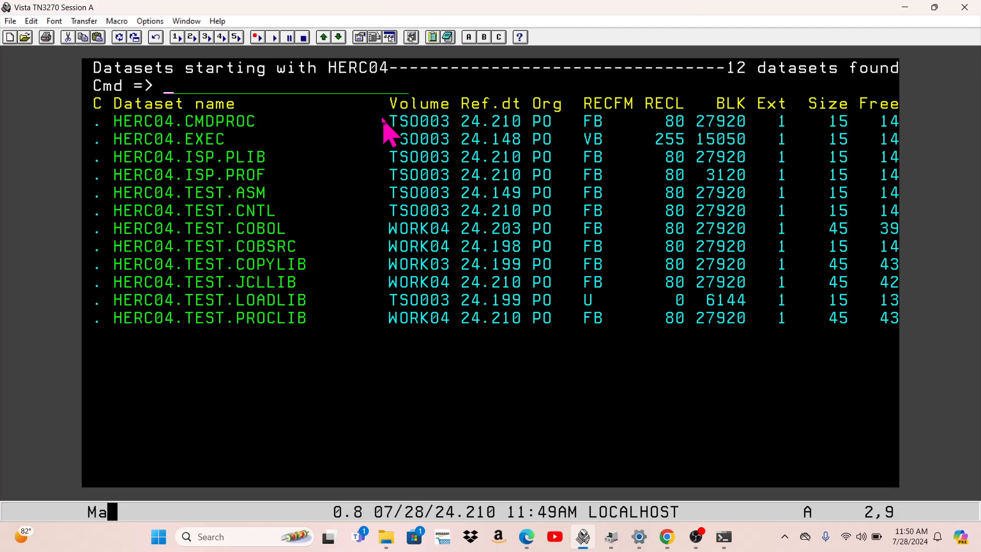
Open the member list of HERC04.TEST.COPYLIB for editing with line command E
key(Tab)
key(Tab)
key(Tab)
key(Tab)
key(Tab)
key(Tab)
key(Tab)
key(Tab)
key(Tab)
text(E)
key(Return)
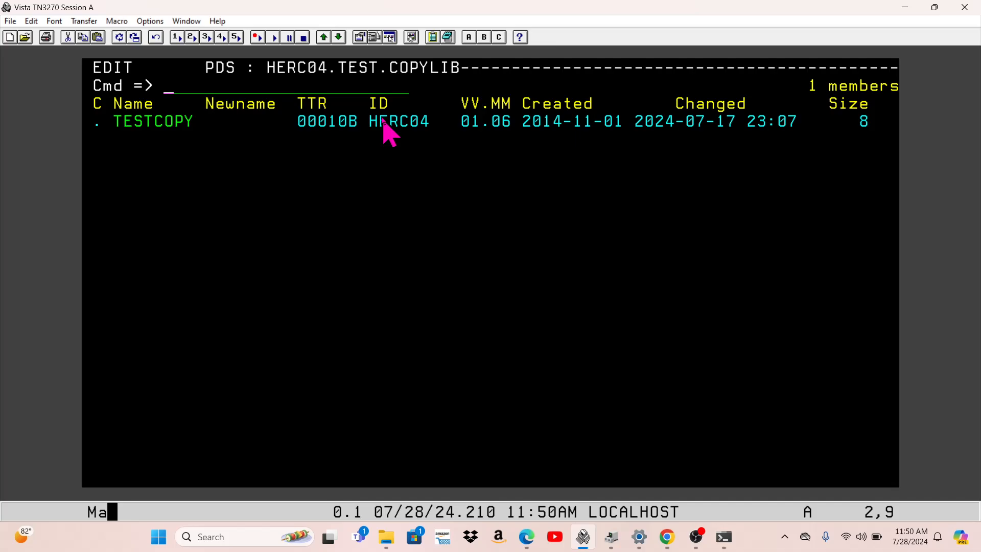
Open member TESTCOPY for editing with line command S, and mark the Edit heading
key(Tab)
key(Tab)
key(Up)
key(Tab)
text(s)
key(Return)
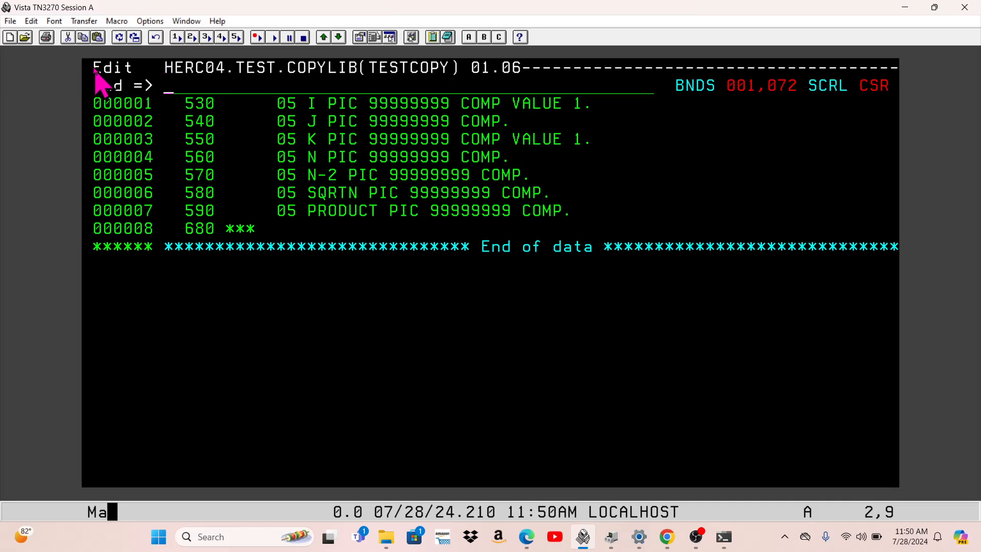
drag(93, 64, 138, 74)
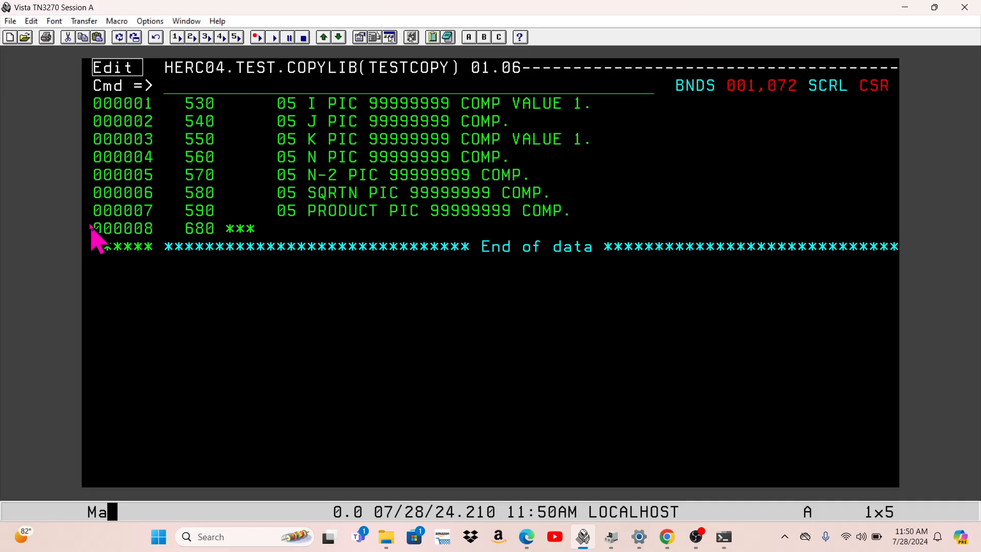
Repeat line 000008 of TESTCOPY once with line command R
click(108, 217)
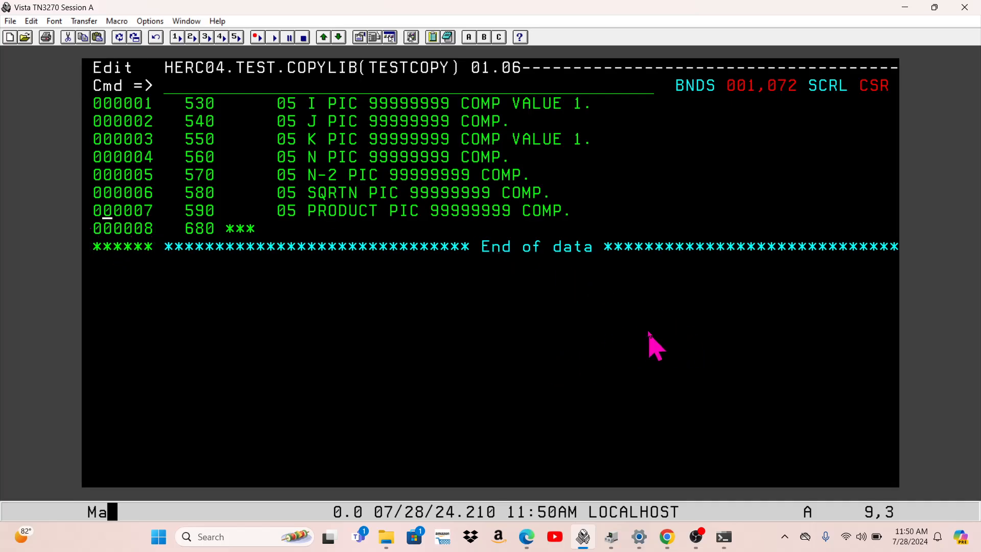
key(Down)
text(r)
key(Return)
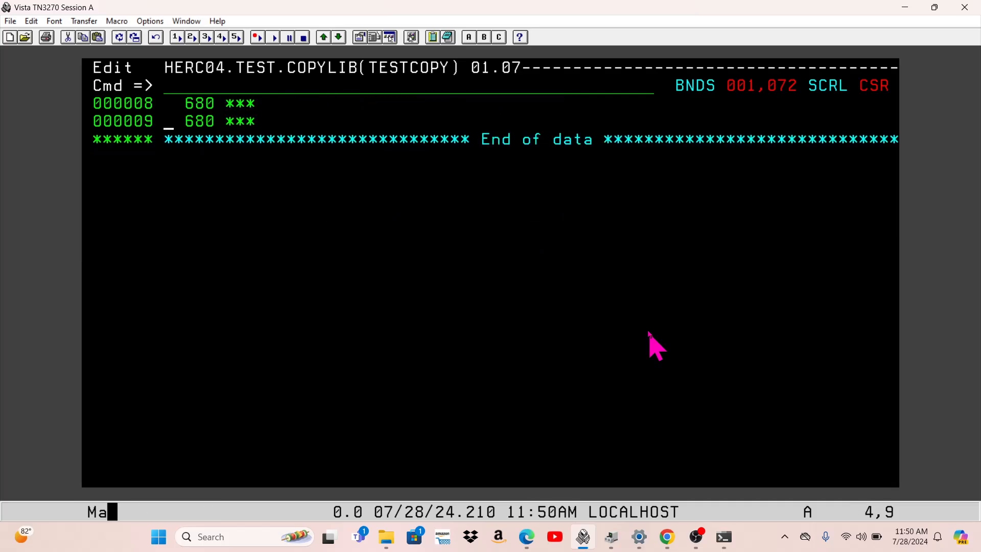
Save the edited TESTCOPY member with the SAVE command, and mark the save message
key(Up)
key(Up)
text(SAVE)
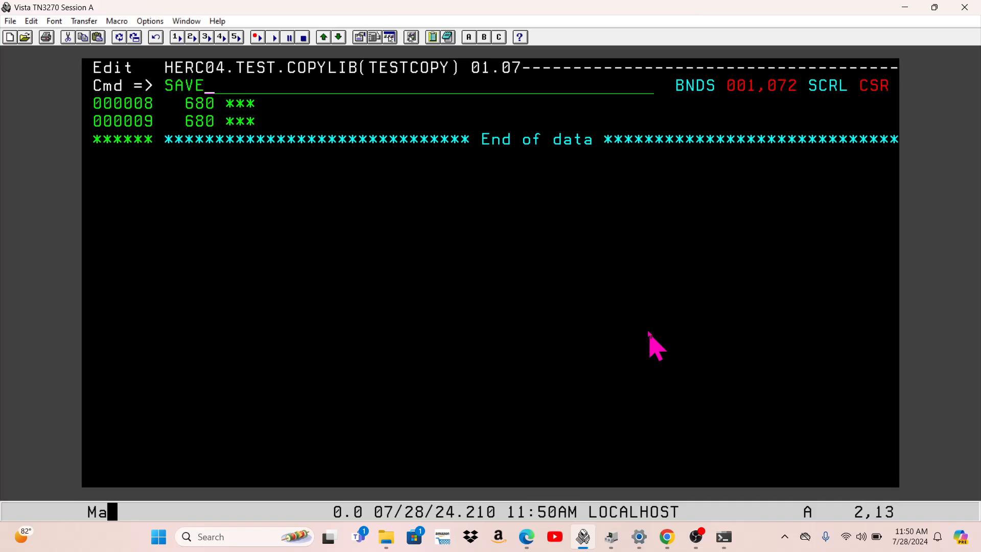
key(Return)
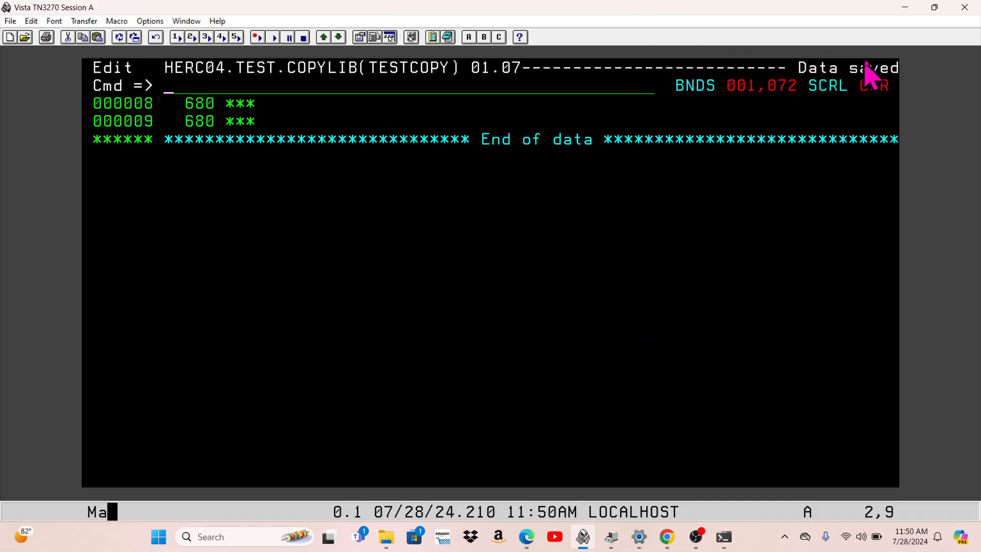
click(796, 66)
drag(796, 66, 912, 78)
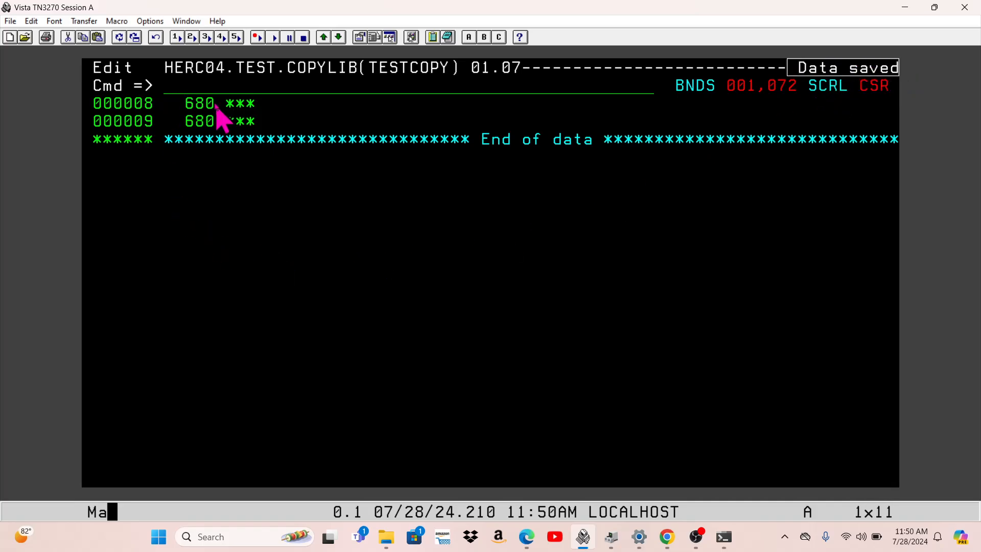
click(209, 88)
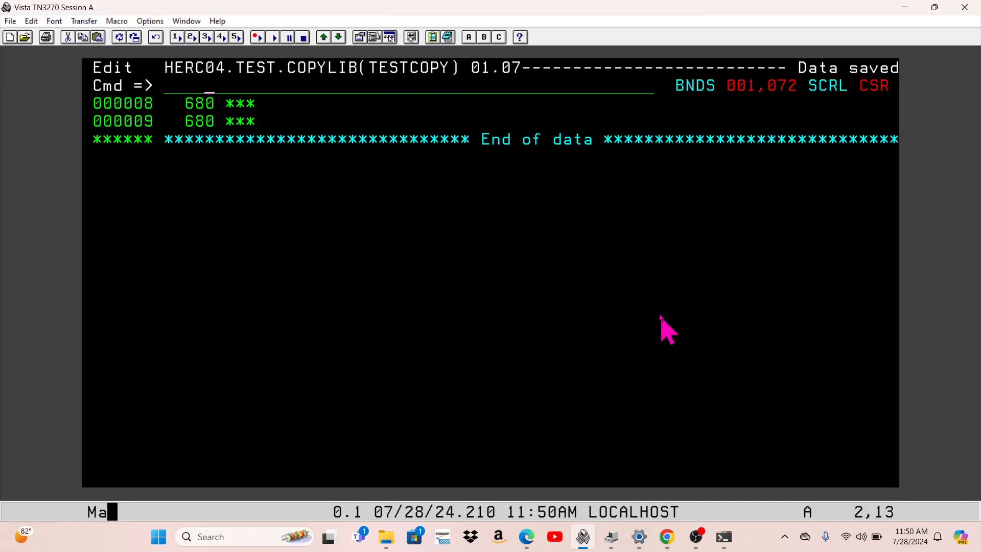
Return to the Utility selection menu, and mark the 4R DSLIST RPF and 4 DSLIST options in turn
key(F3)
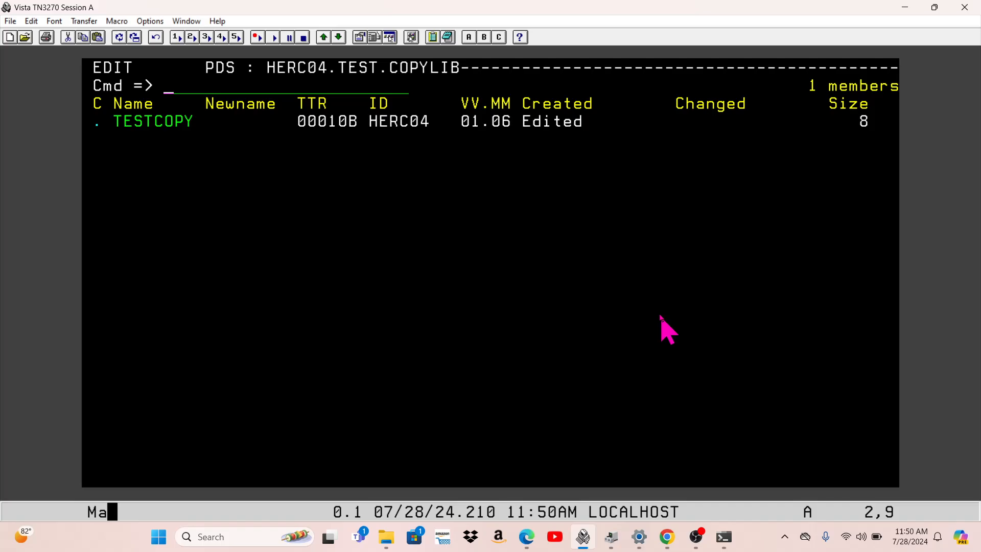
key(F3)
key(F3)
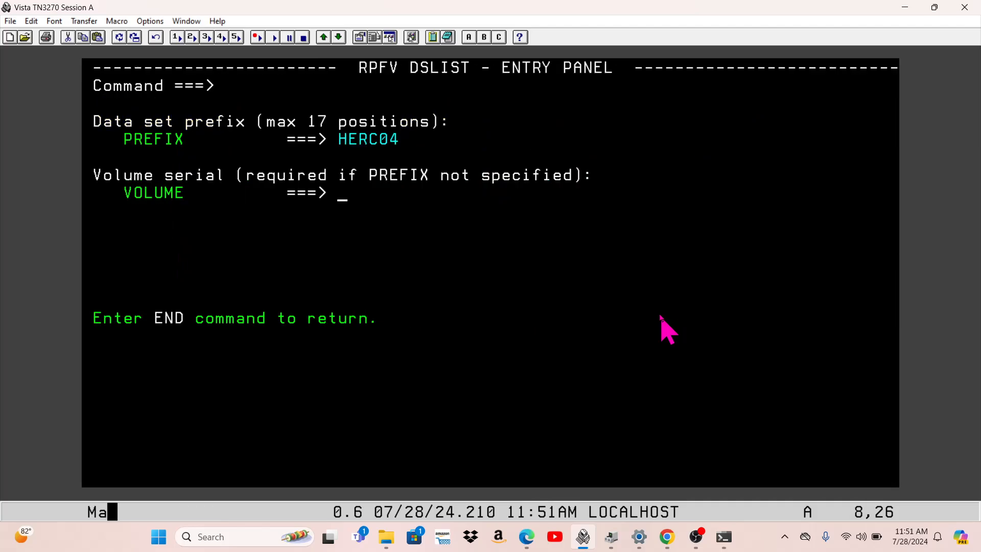
key(F3)
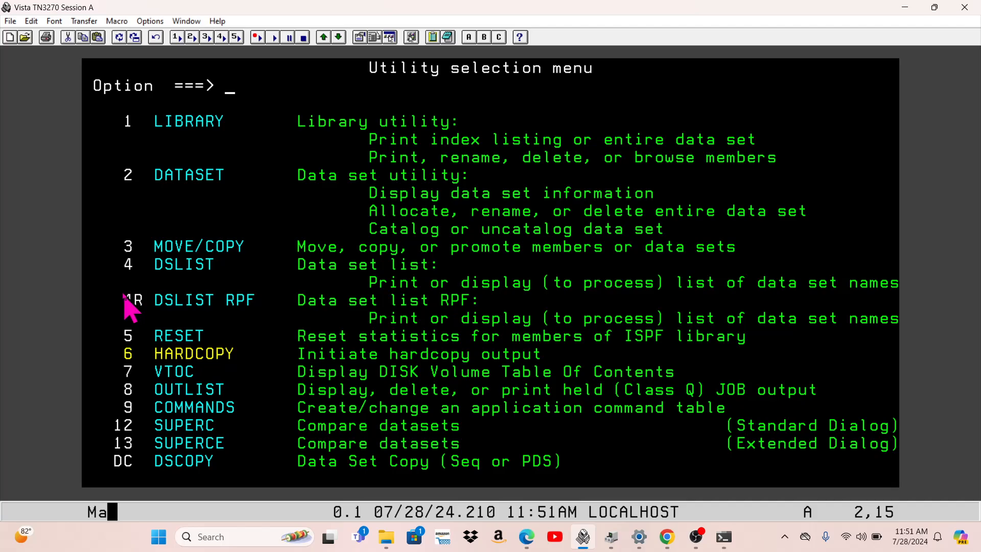
drag(123, 298, 254, 308)
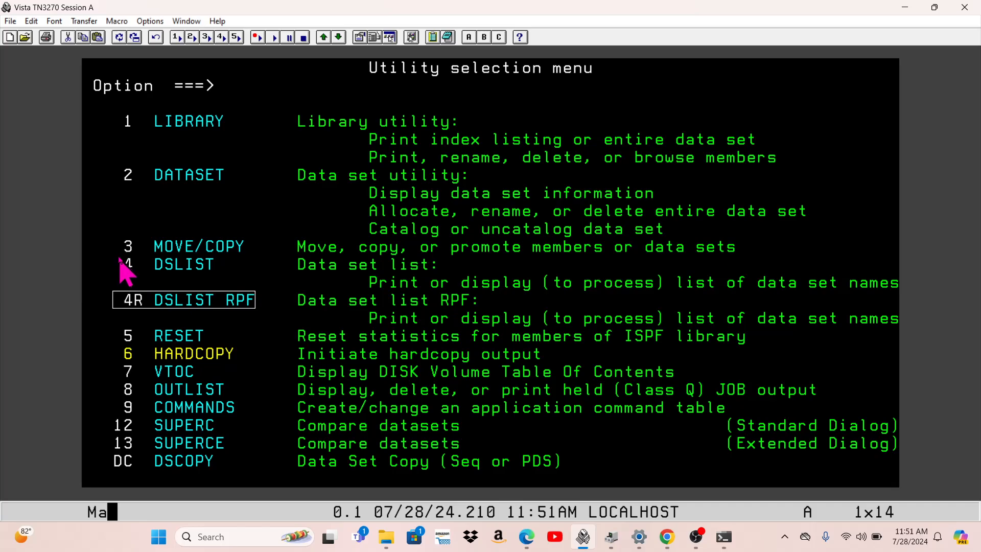
drag(128, 262, 221, 272)
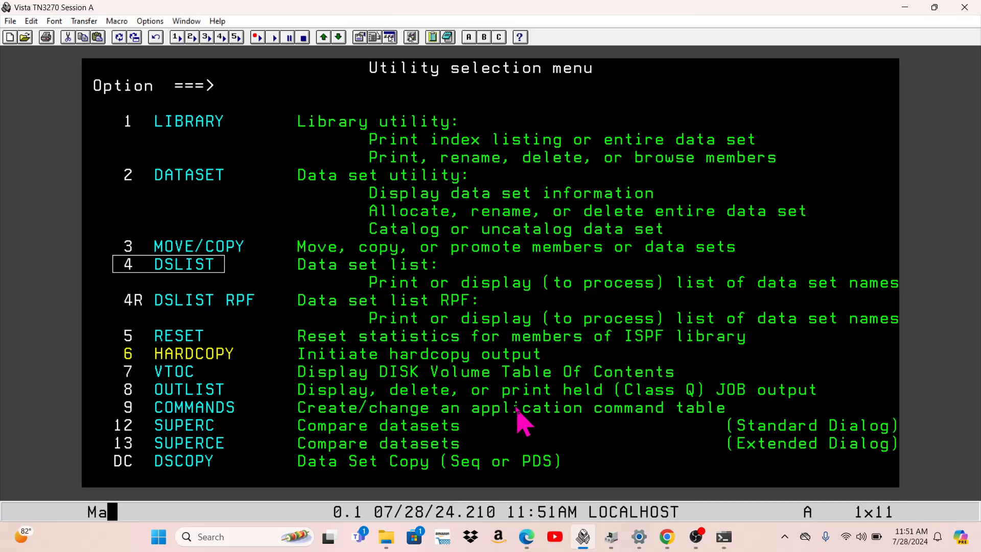
click(252, 89)
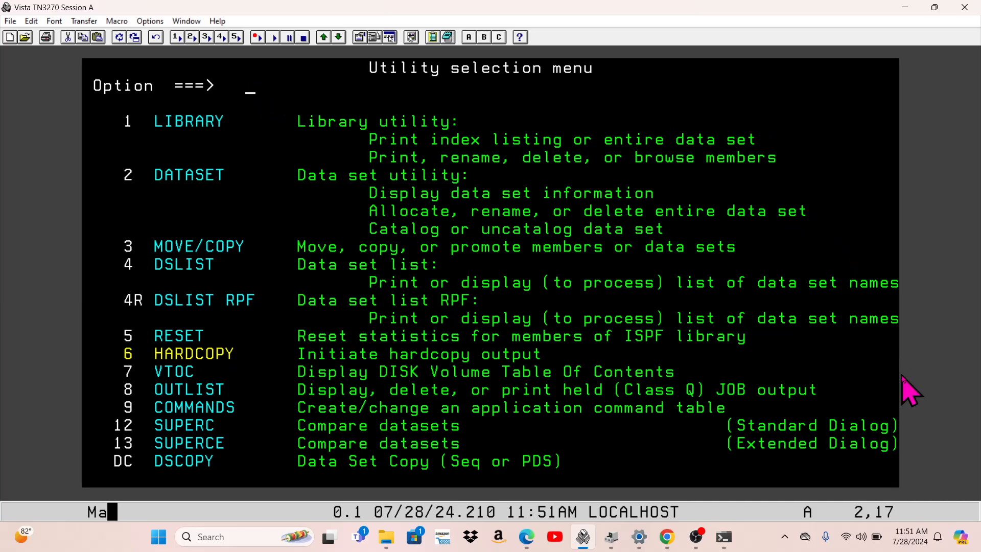
Open the Library utility with option 1, display the member list of HERC04.TEST.COBOL, and return to the utility panel
mouse_move(913, 545)
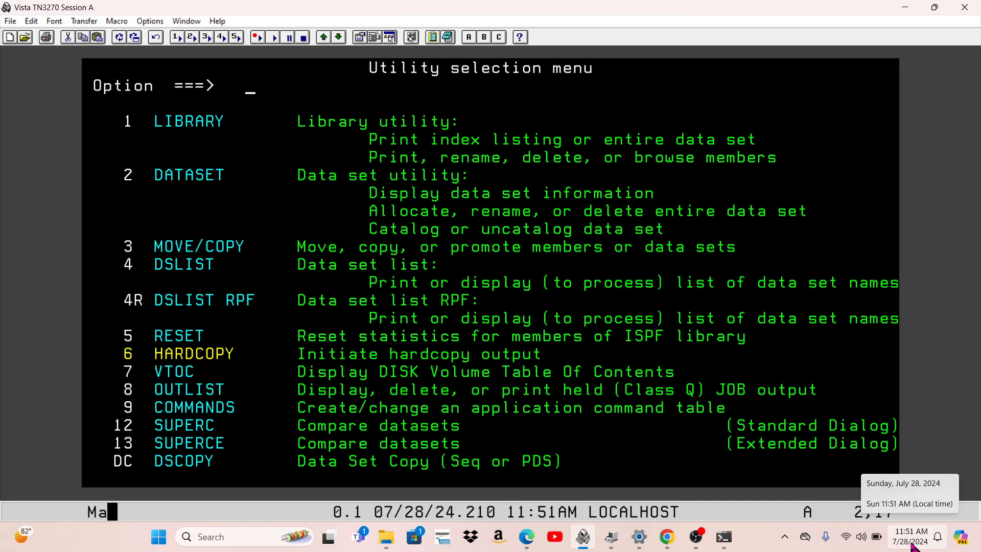
text(1)
key(Return)
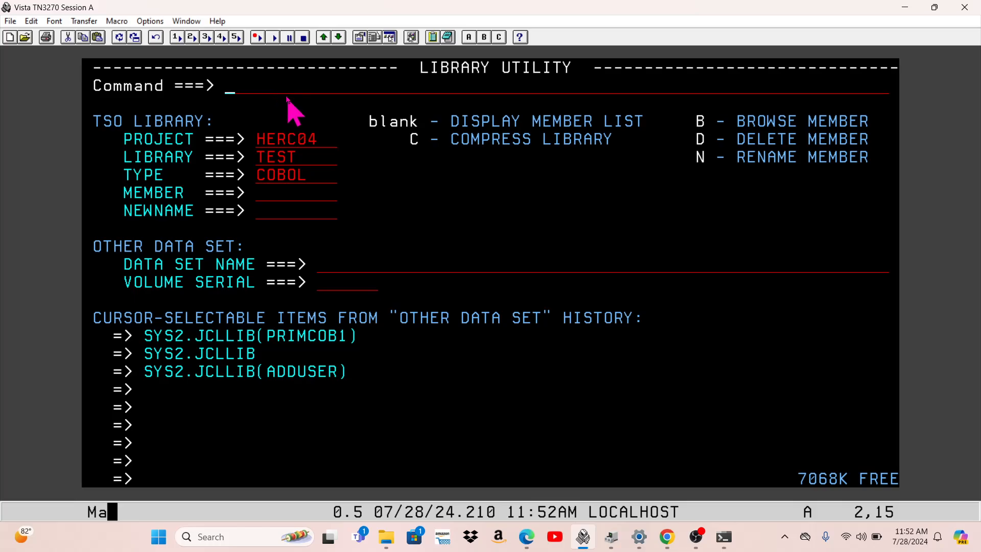
key(Return)
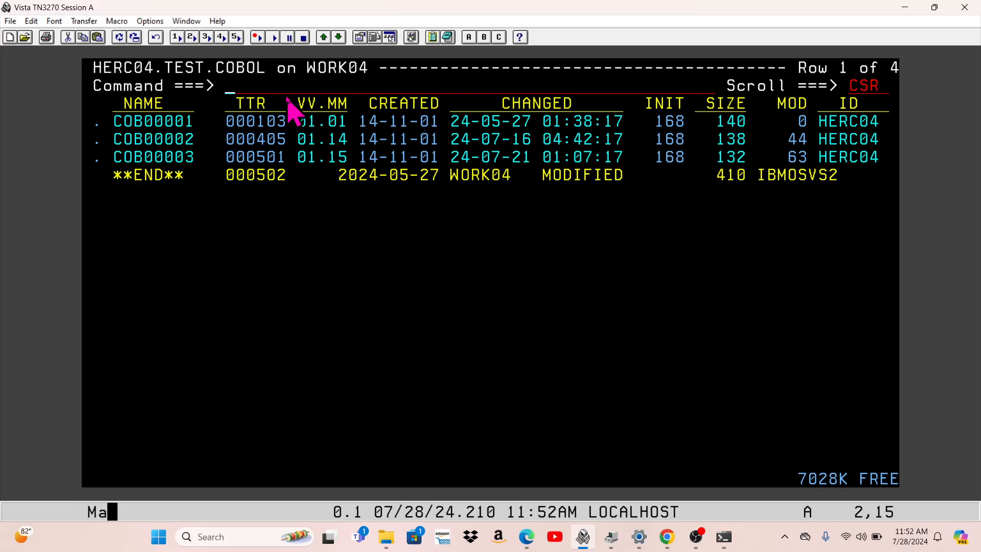
key(F3)
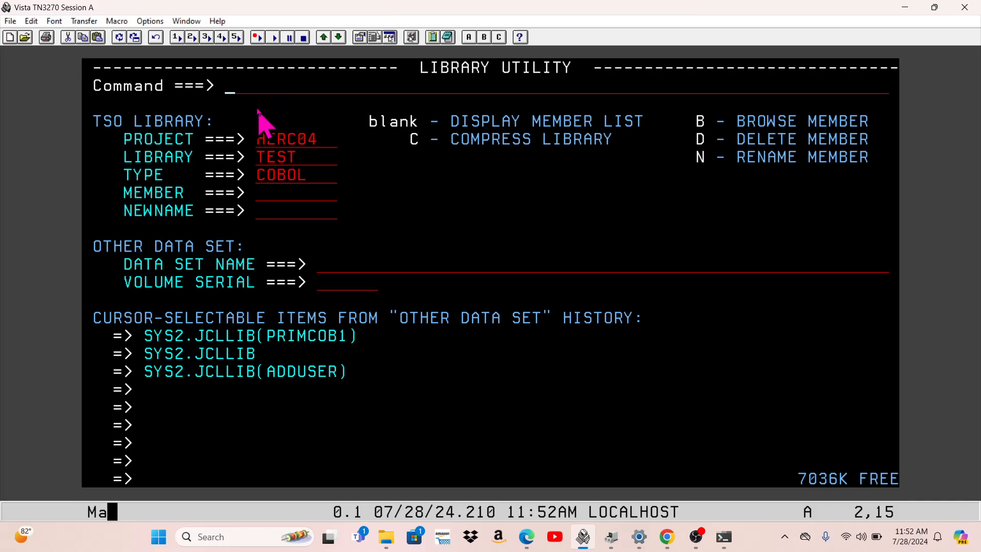
Enter COB00001 as the member and COB0000A as its new name, and try to rename it with command R
text(R)
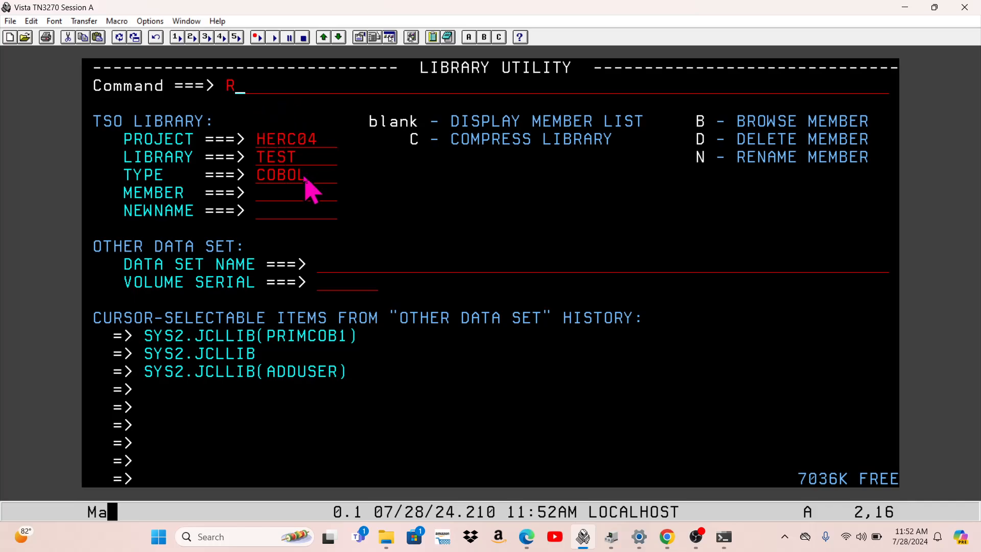
click(264, 196)
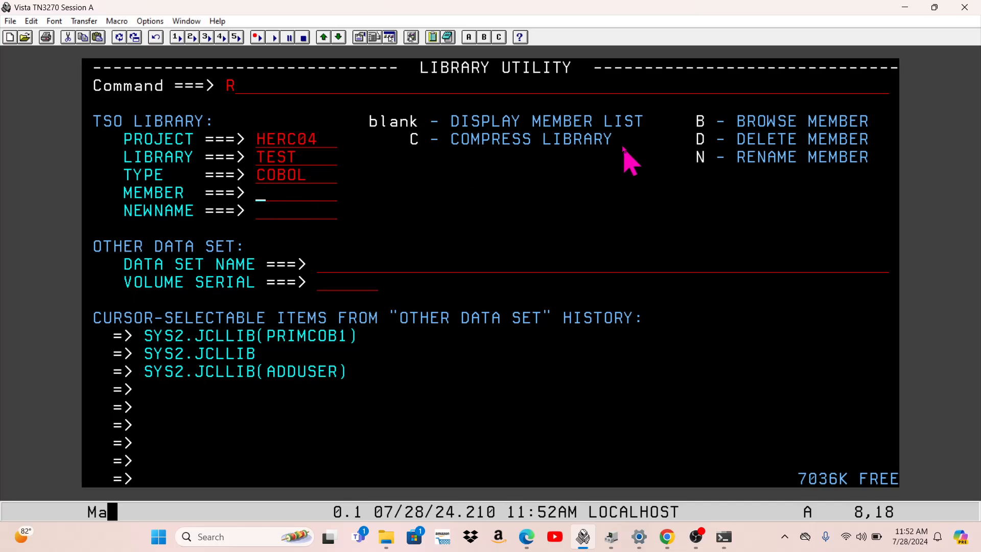
text(COB0000A)
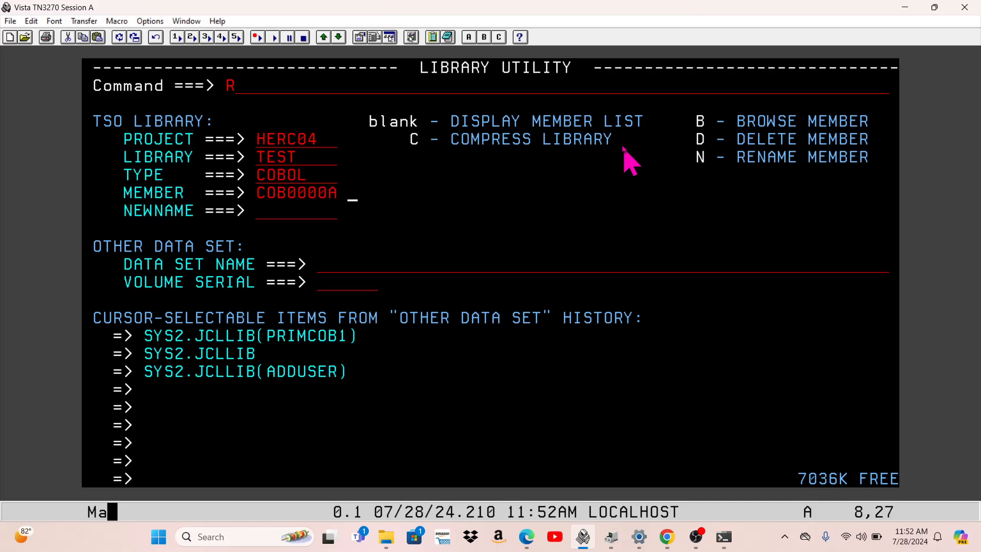
key(Left)
key(Left)
text(1)
key(Tab)
text(COB0000)
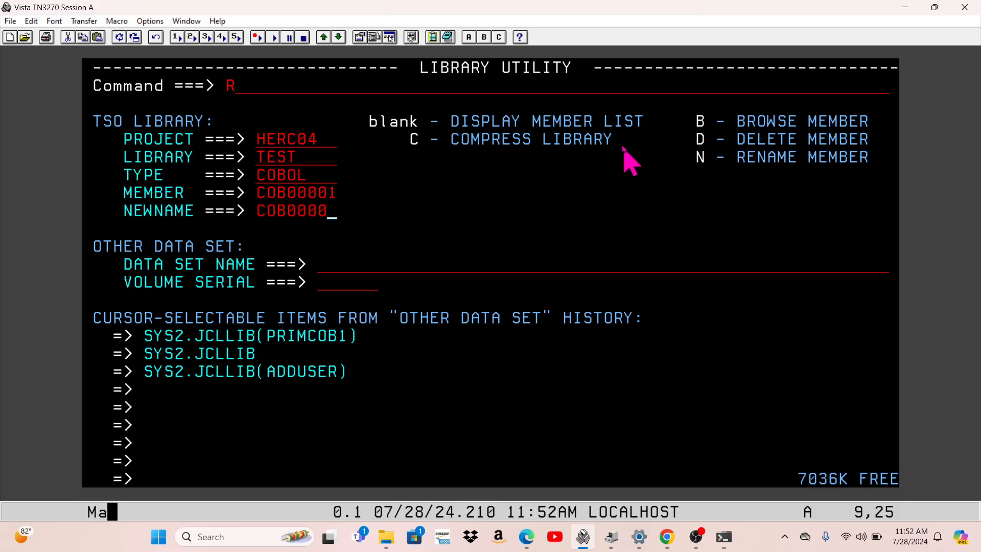
text(A)
key(Return)
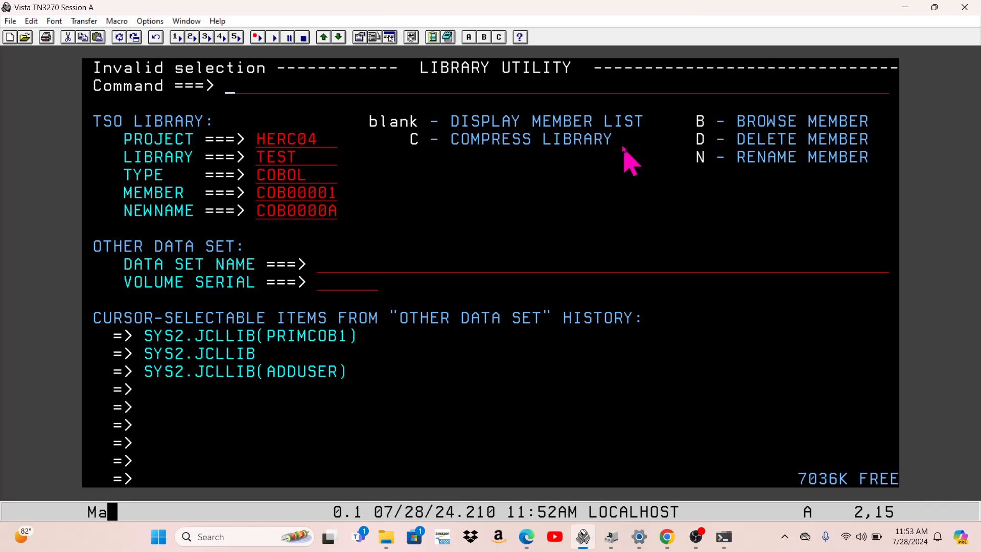
Rename member COB00001 to COB0000A with command N, and check the member list of HERC04.TEST.COBOL
text(N)
key(Return)
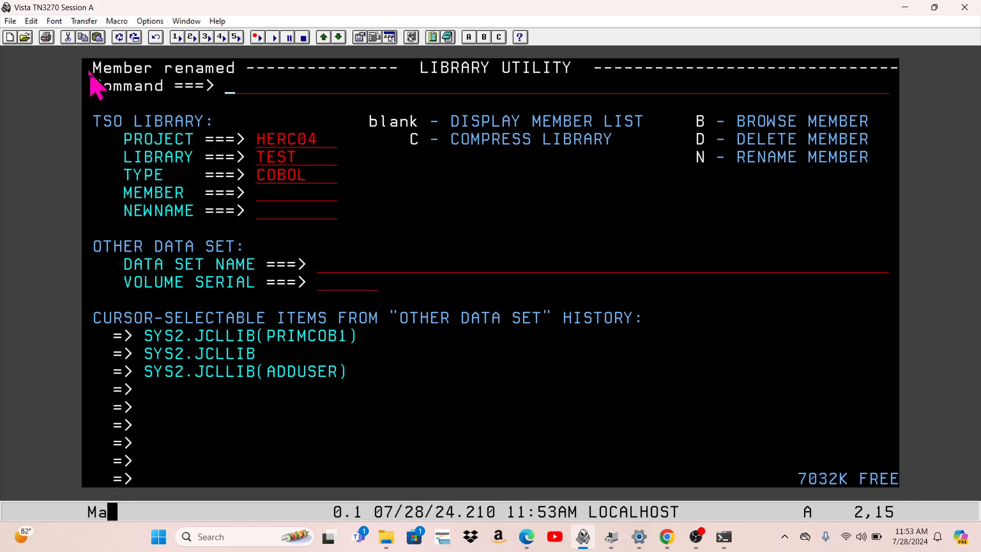
drag(90, 73, 245, 82)
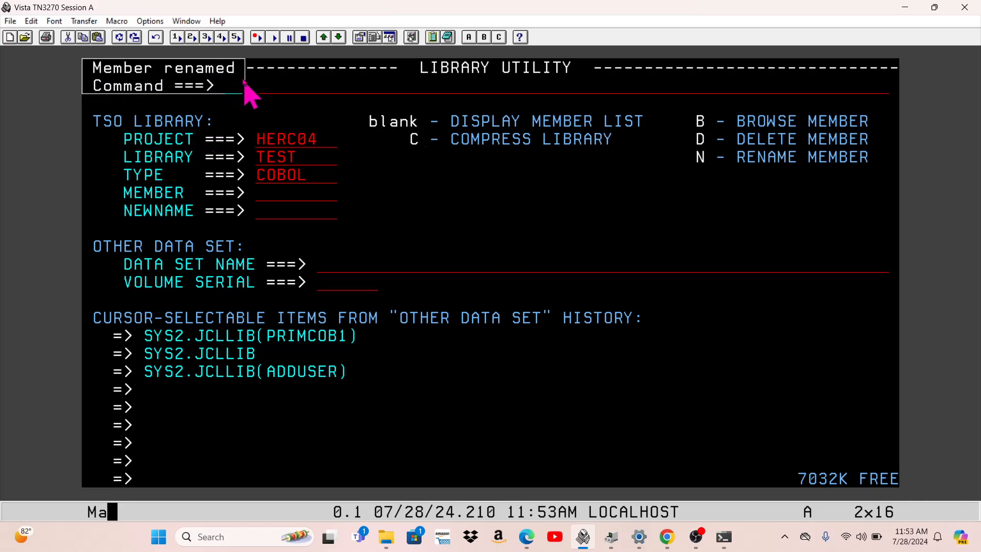
click(333, 139)
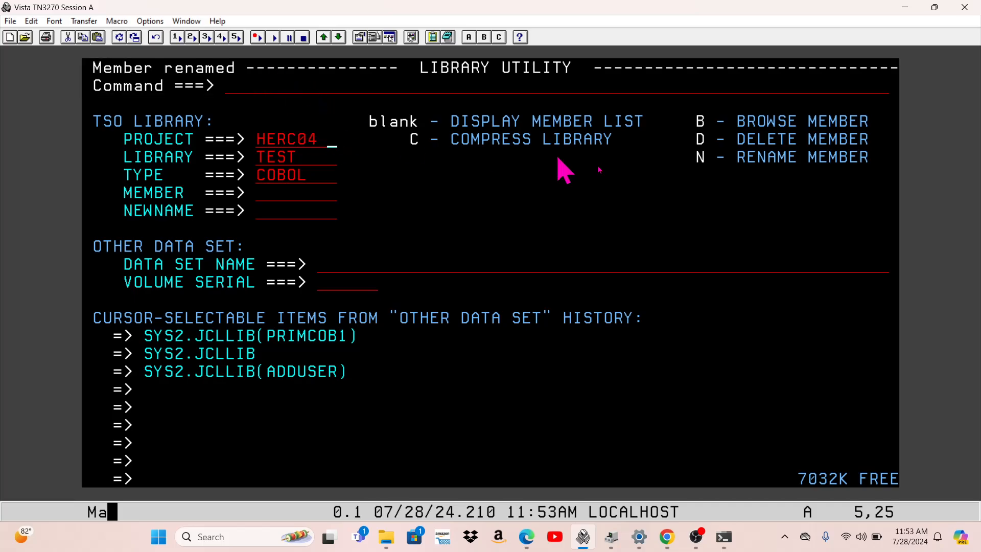
key(Return)
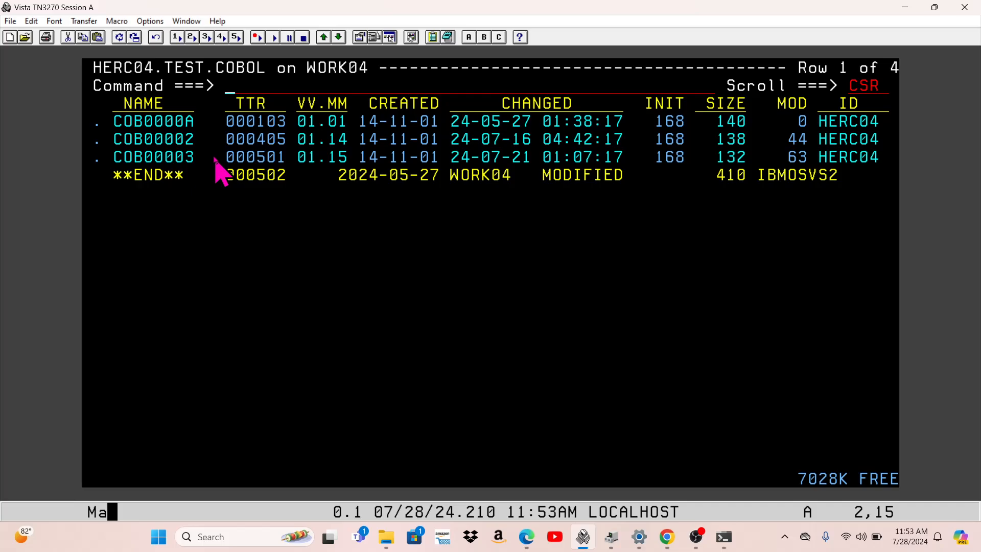
key(F3)
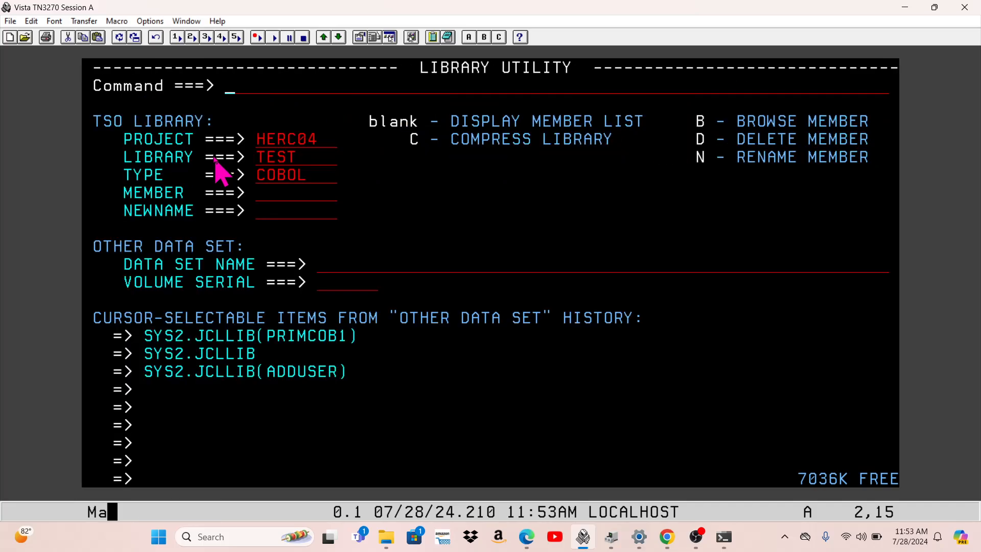
Rename member COB0000A back to COB00001 with command N, and check the library's member list
text(N)
key(Tab)
key(Tab)
key(Tab)
key(Tab)
key(Tab)
text(COB)
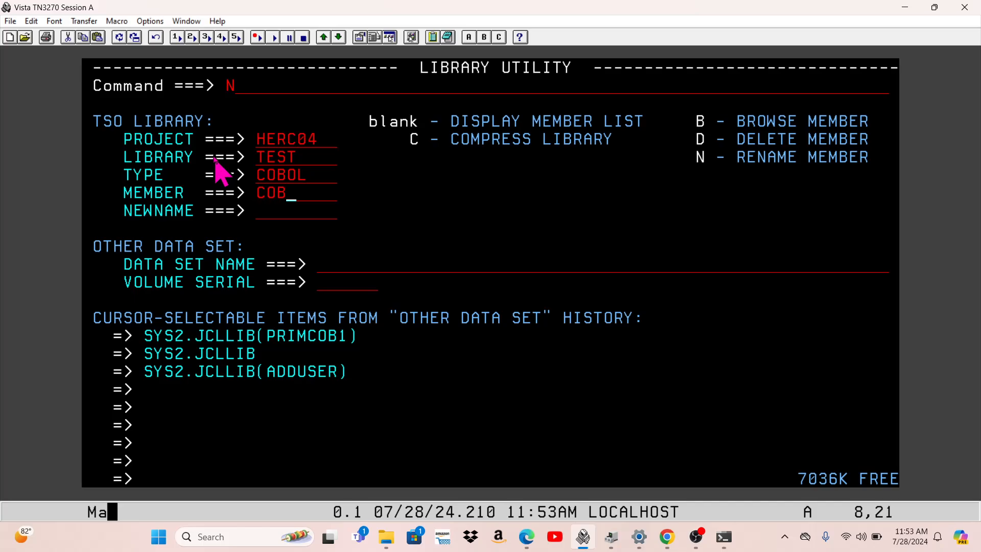
text(0000A)
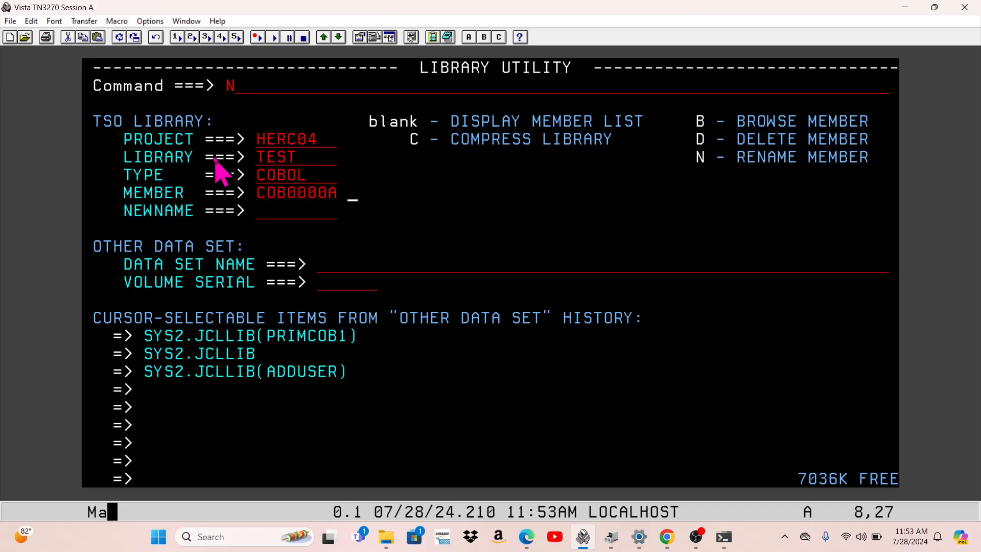
key(Tab)
text(COB00001)
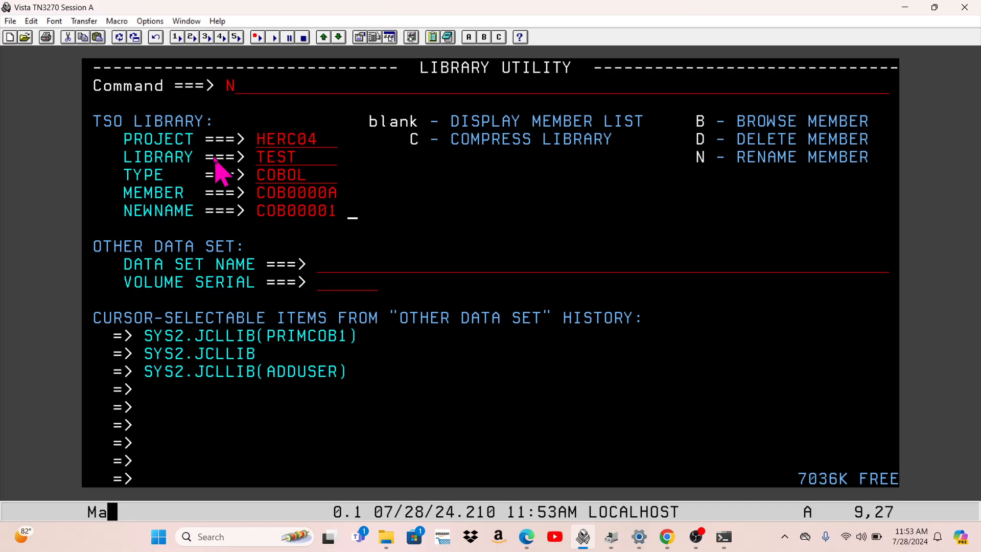
key(Return)
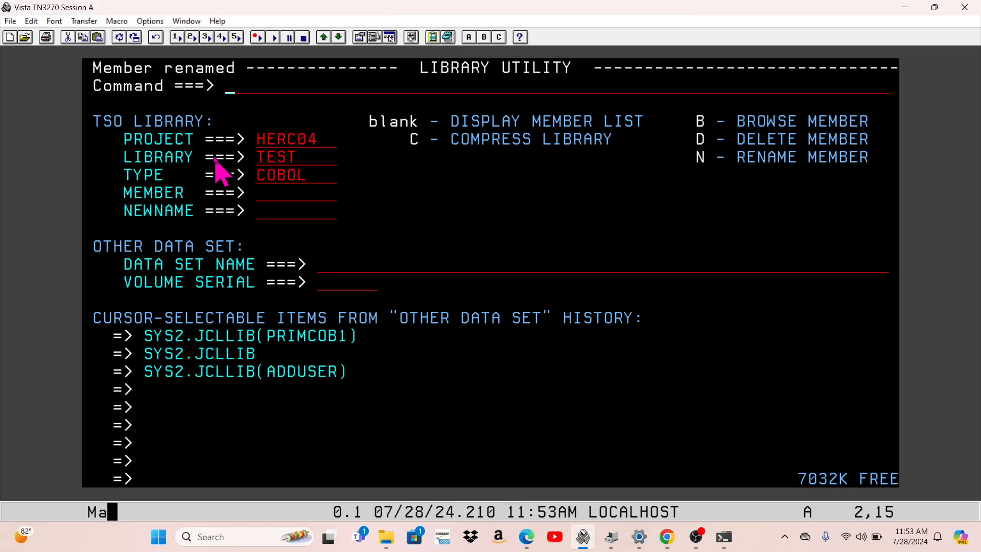
key(Return)
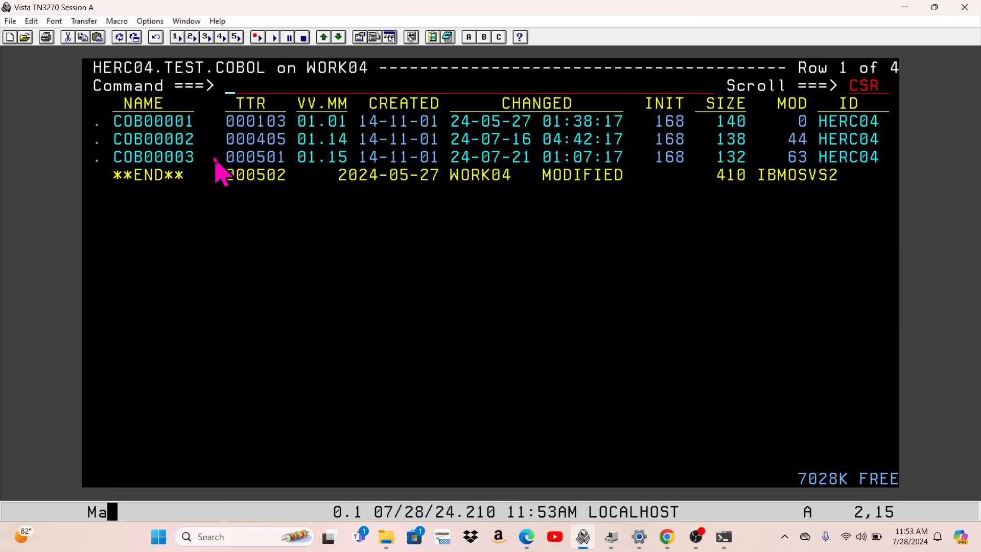
key(F3)
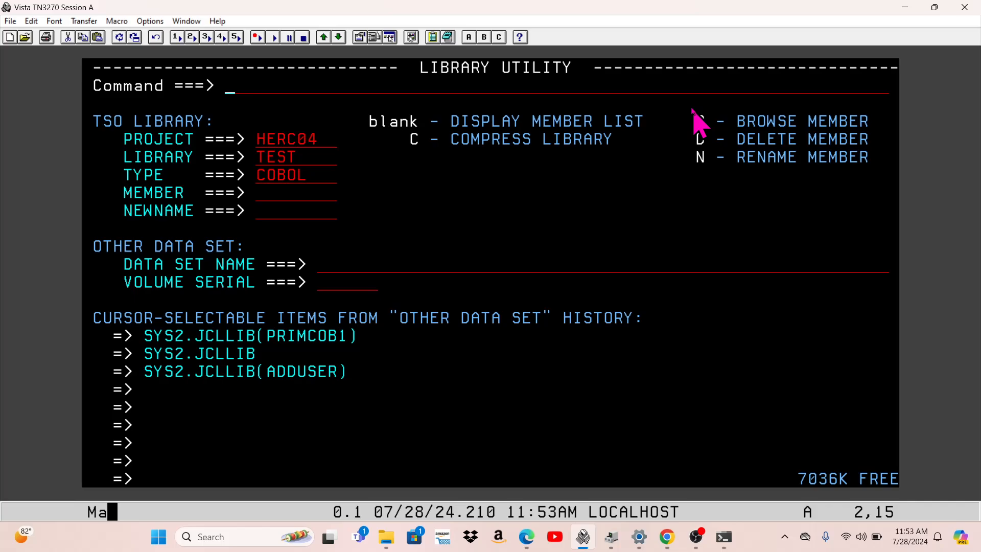
Mark the browse, delete and rename member options, and the display member list and compress library options
drag(693, 107, 893, 174)
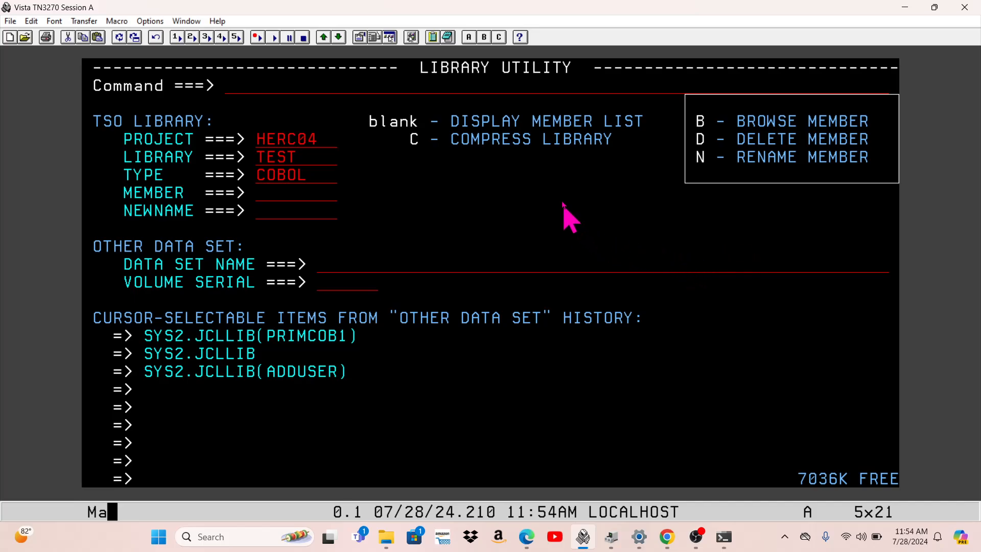
click(507, 145)
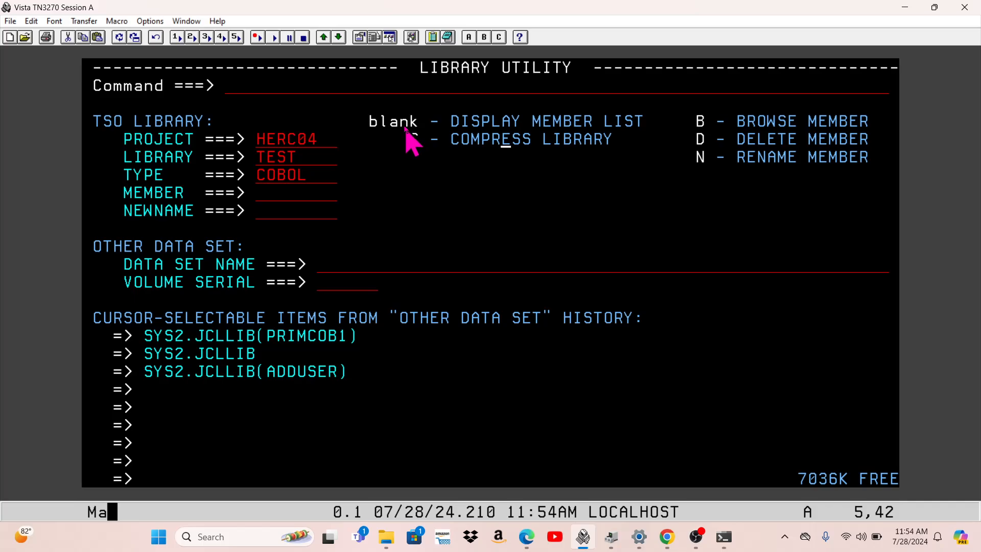
drag(406, 128, 620, 152)
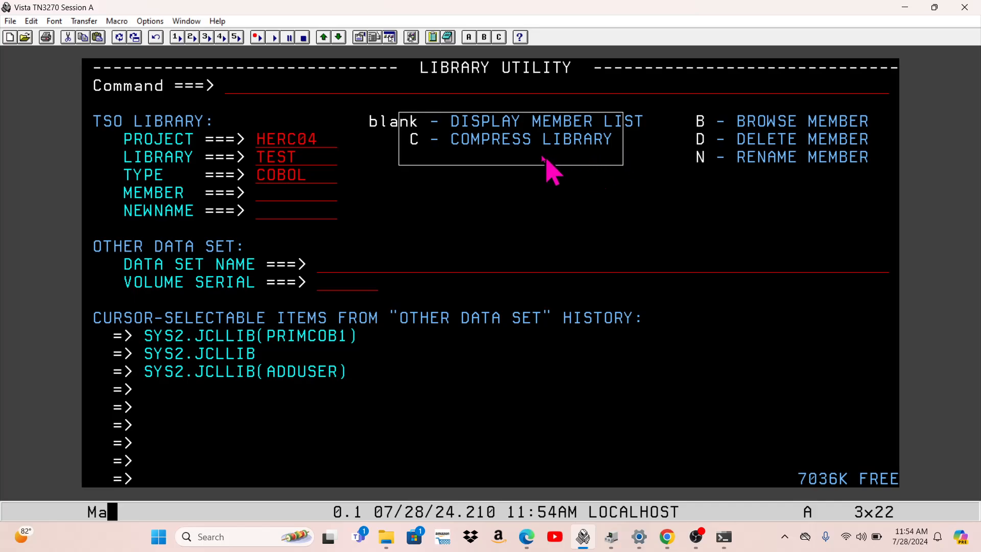
click(411, 140)
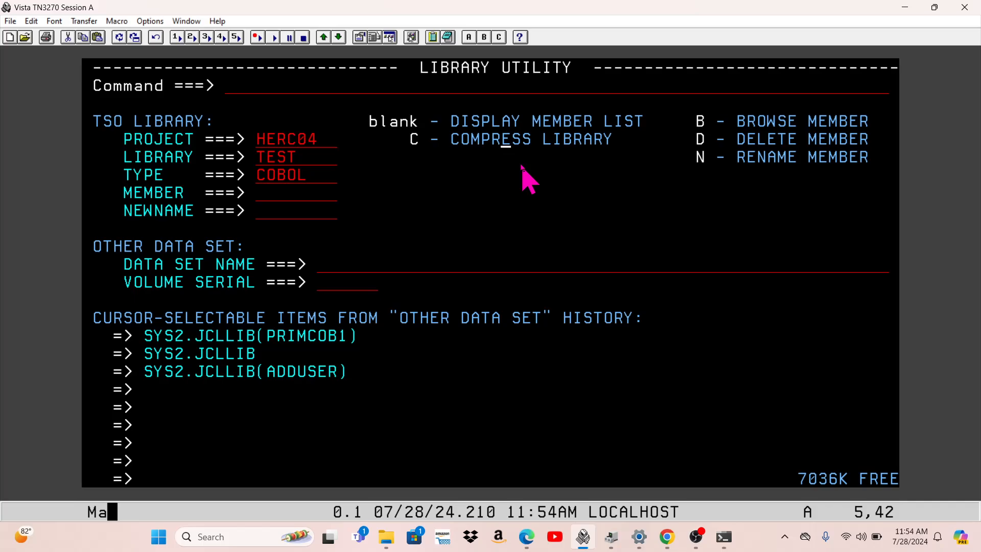
Open the Dataset utility with option 2, display the information for HERC04.TEST.COBOL, and return to the utility panel
key(F3)
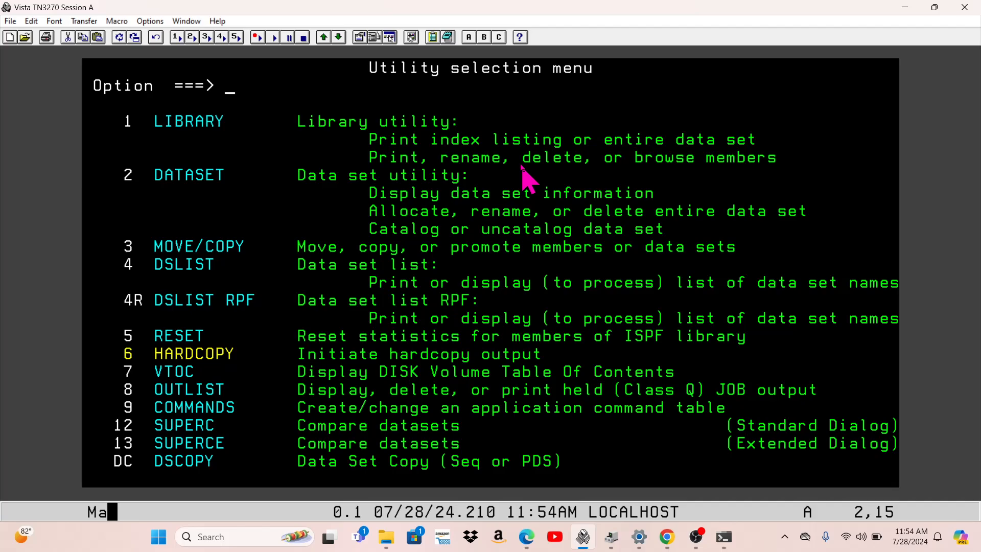
text(2)
key(Return)
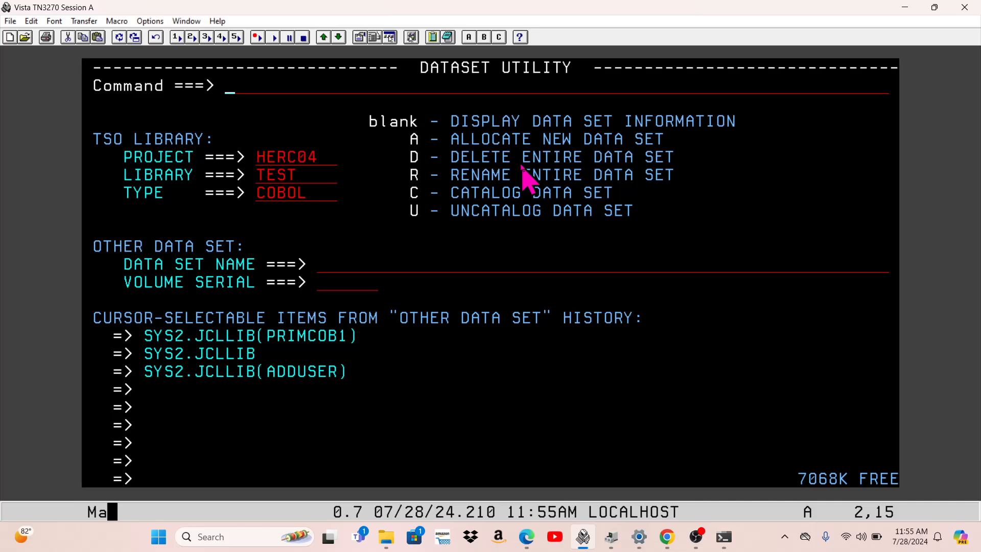
key(Return)
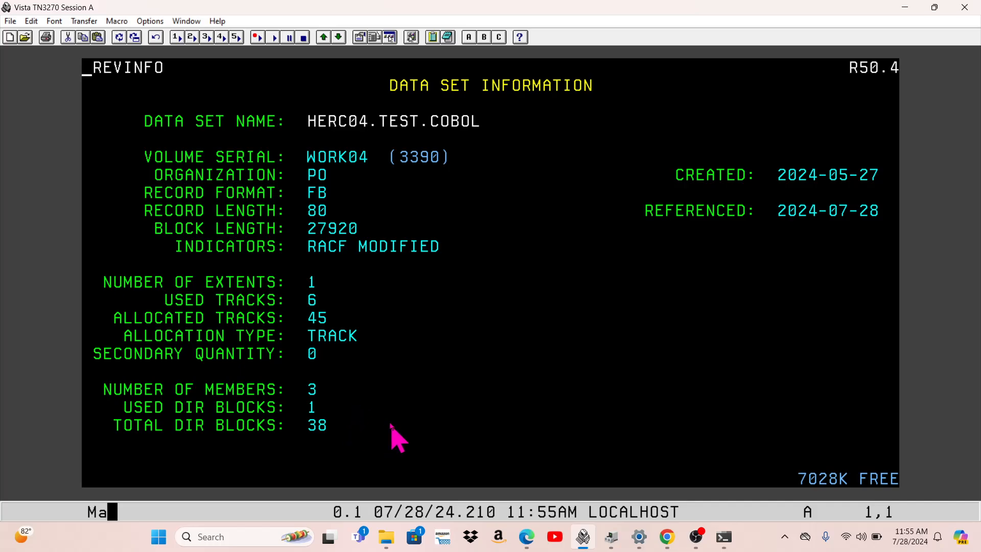
key(Return)
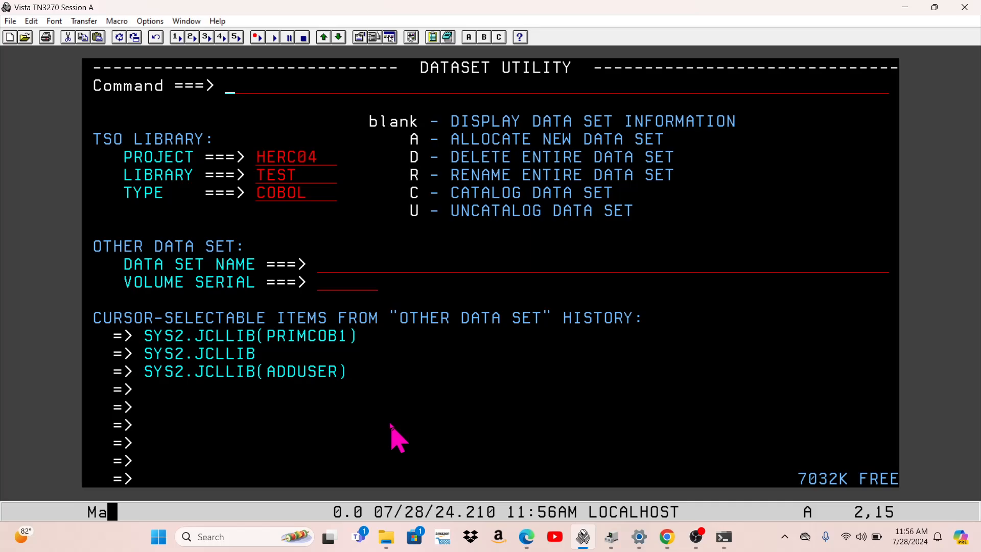
Start allocating the new data set 'HERC04.TEST.ALLOCTST' with command A in the Dataset utility
text(A)
key(Tab)
key(Tab)
key(Tab)
key(Tab)
text('HERC)
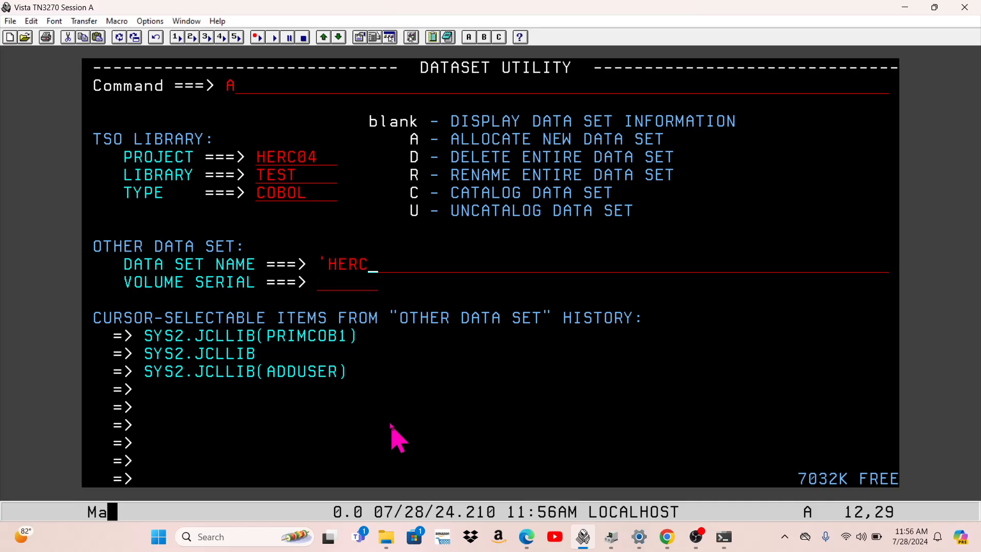
text(04.TEST)
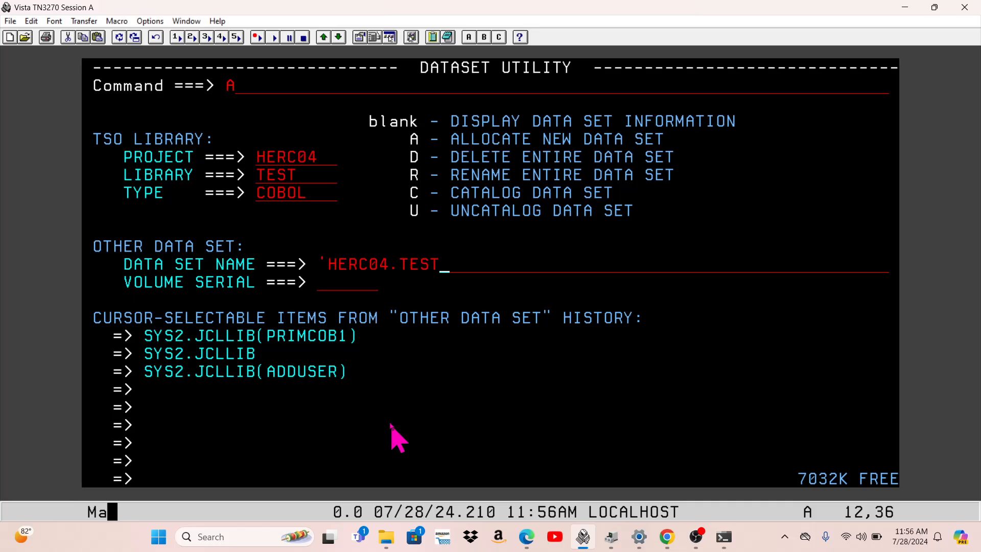
text(.ALLO)
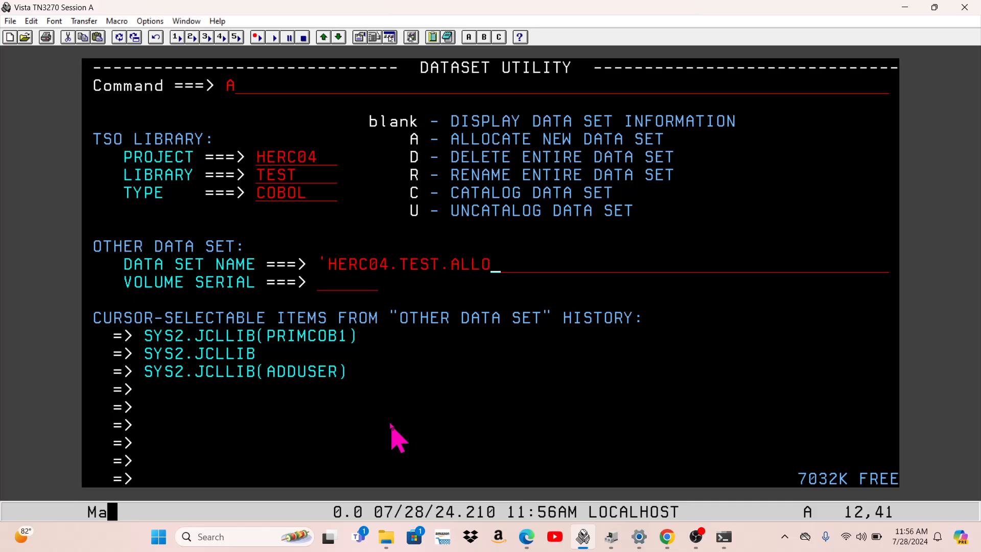
text(CTST')
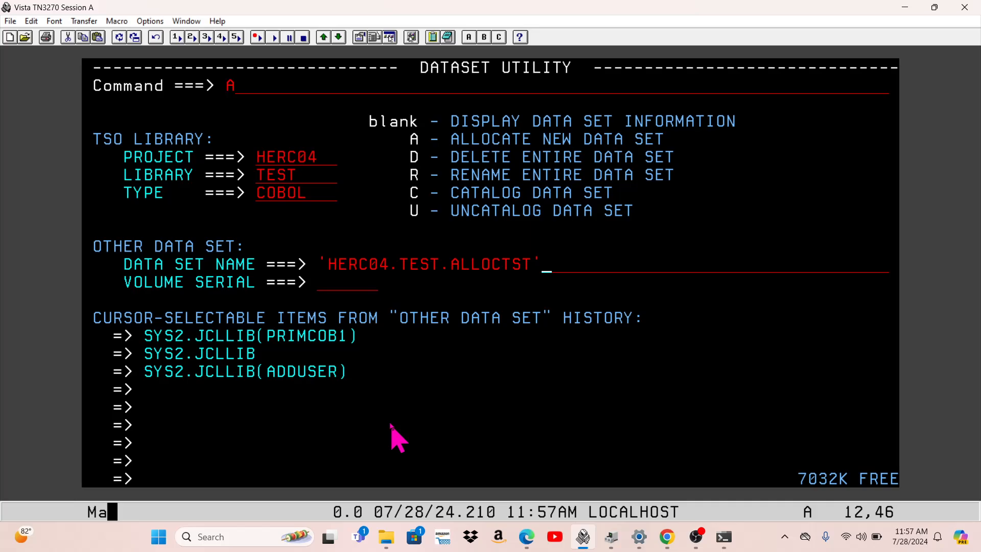
key(Return)
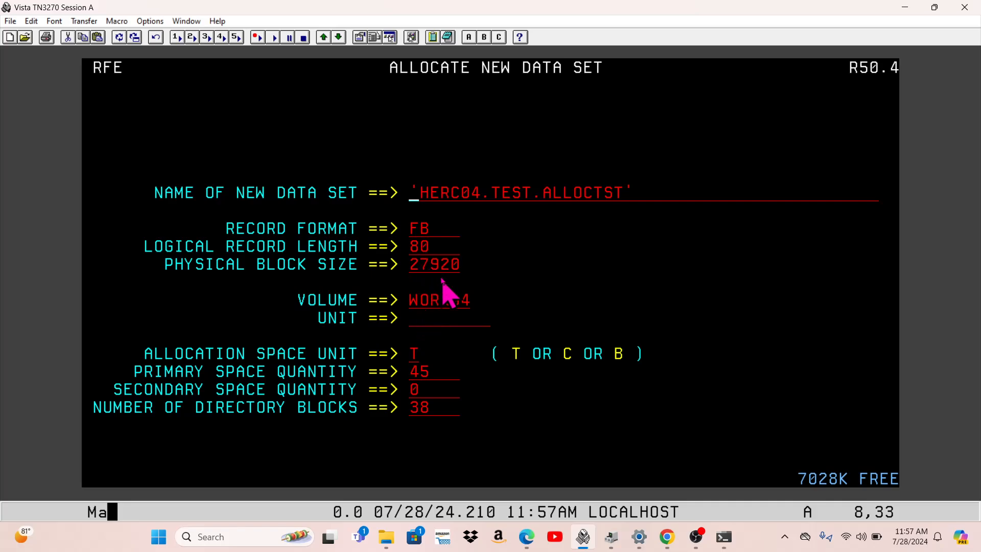
Clear the volume, set the secondary space quantity to 5, and create the data set
click(415, 304)
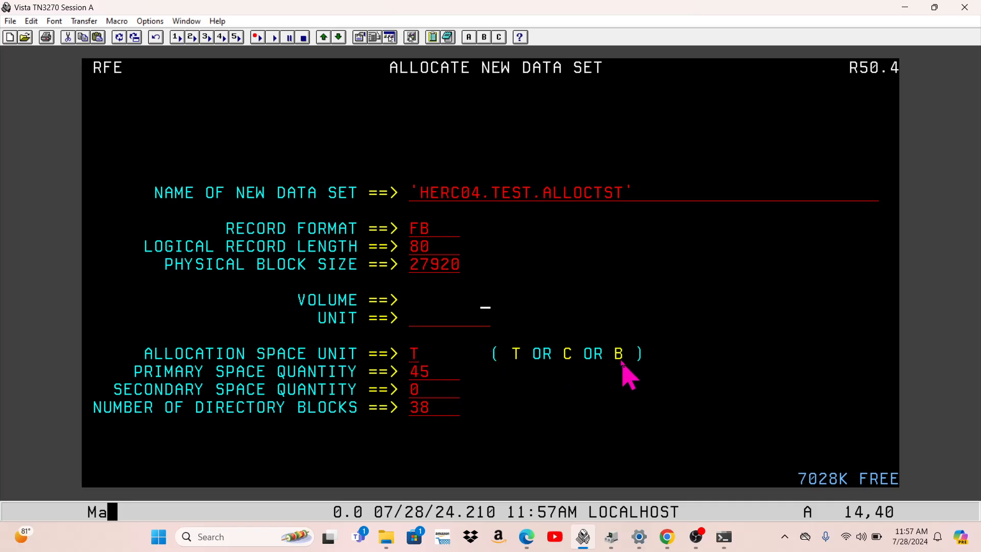
click(413, 390)
text(5)
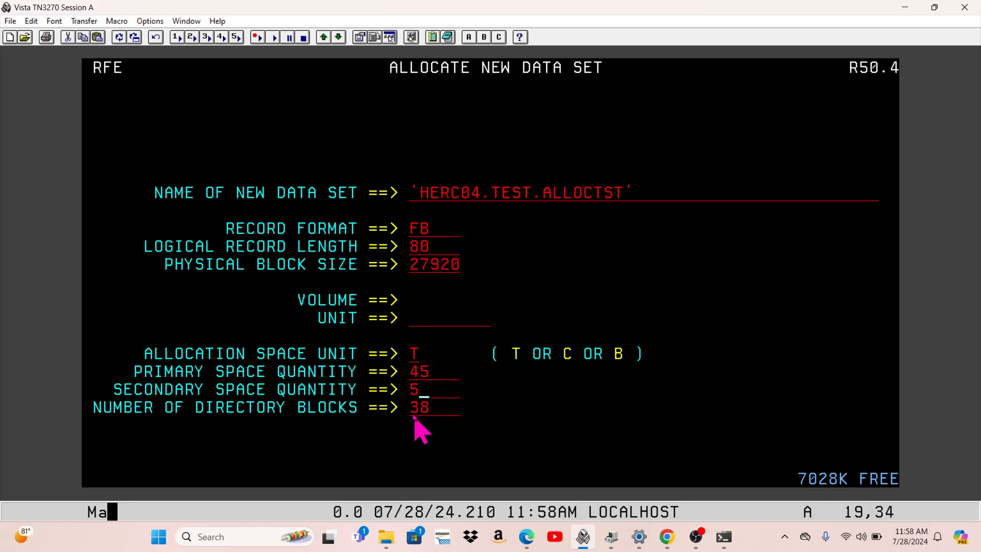
key(Return)
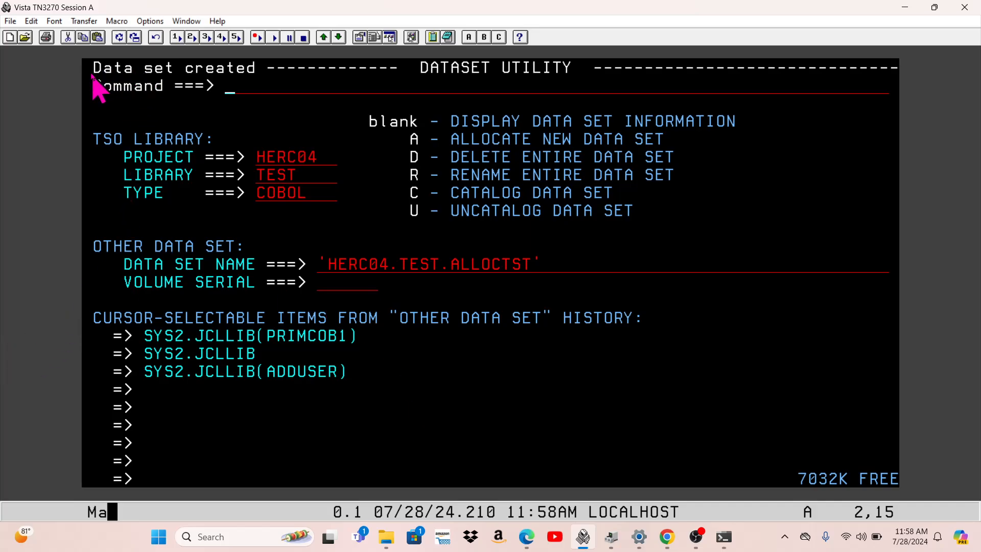
Mark the data set creation message and the allocate option A, and return to the Utility selection menu
drag(94, 68, 257, 76)
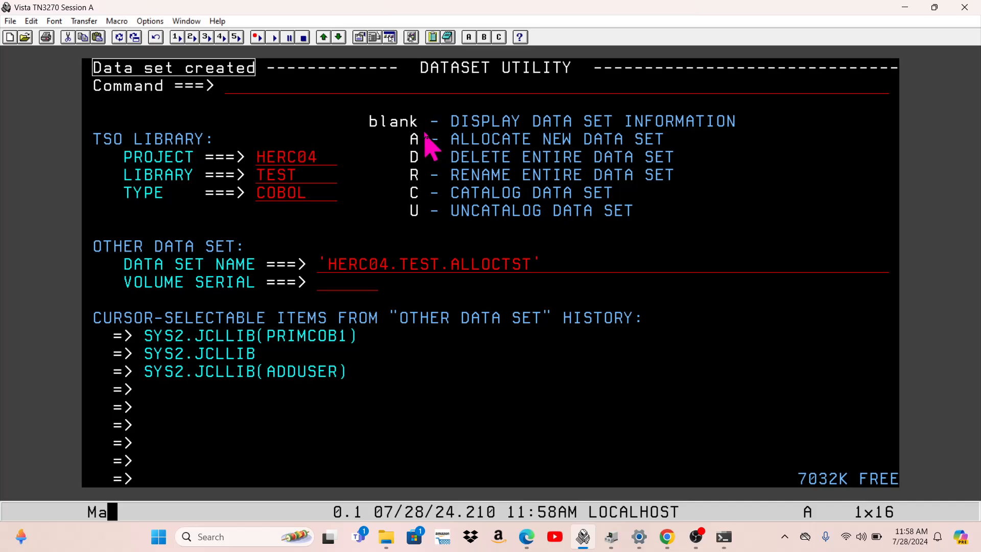
drag(413, 140, 666, 143)
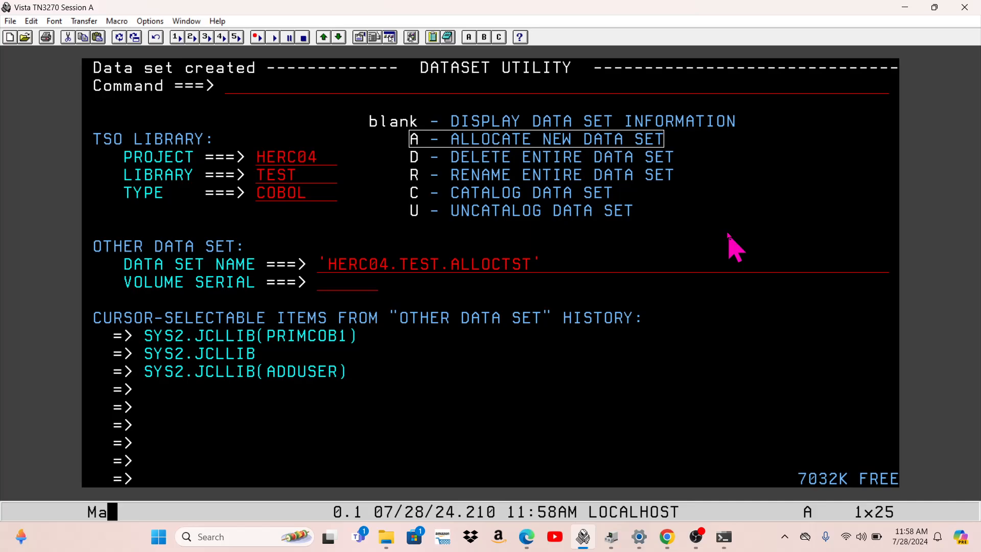
key(F3)
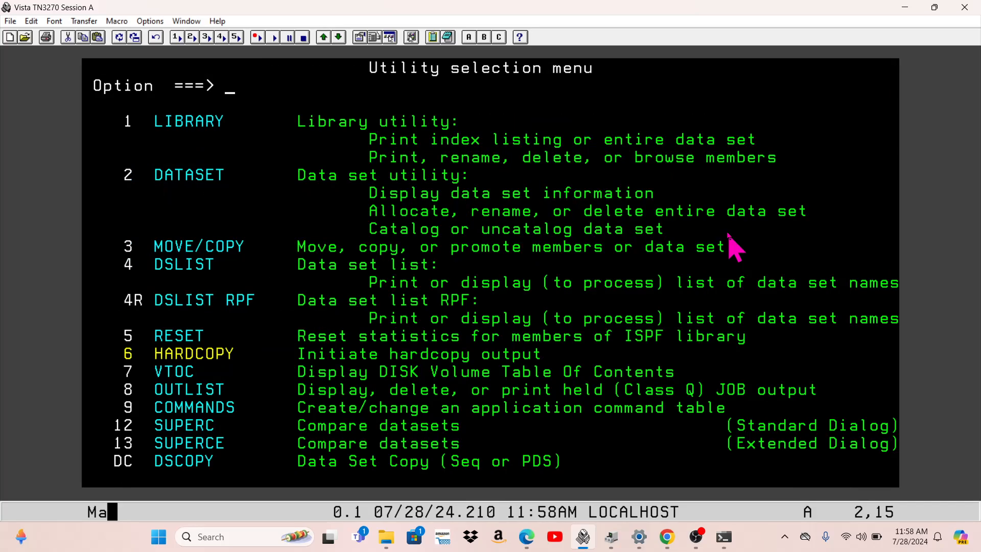
Open the Move/Copy utility with option 3 and enter COB00001 as the source member of HERC04.TEST.COBOL
mouse_move(387, 537)
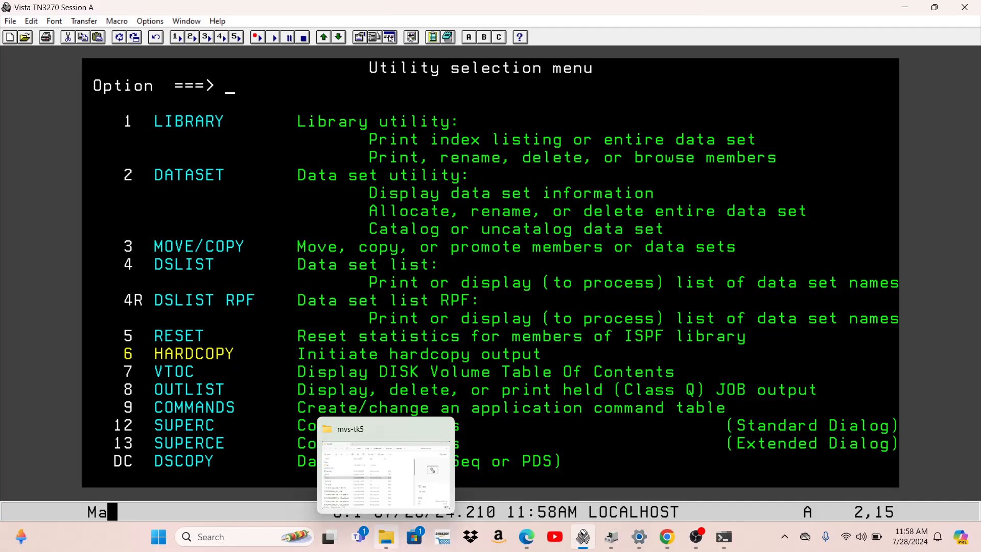
text(3)
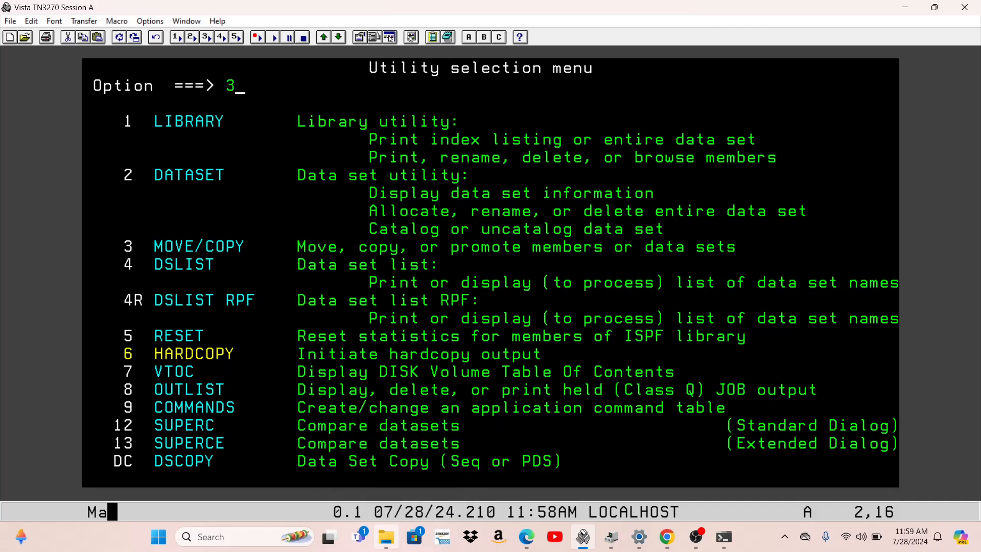
key(Return)
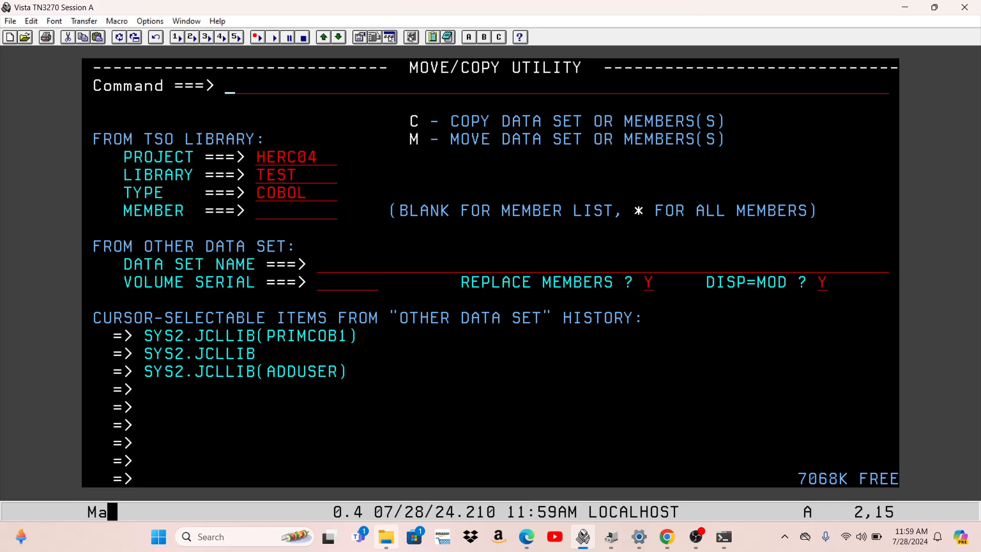
click(257, 211)
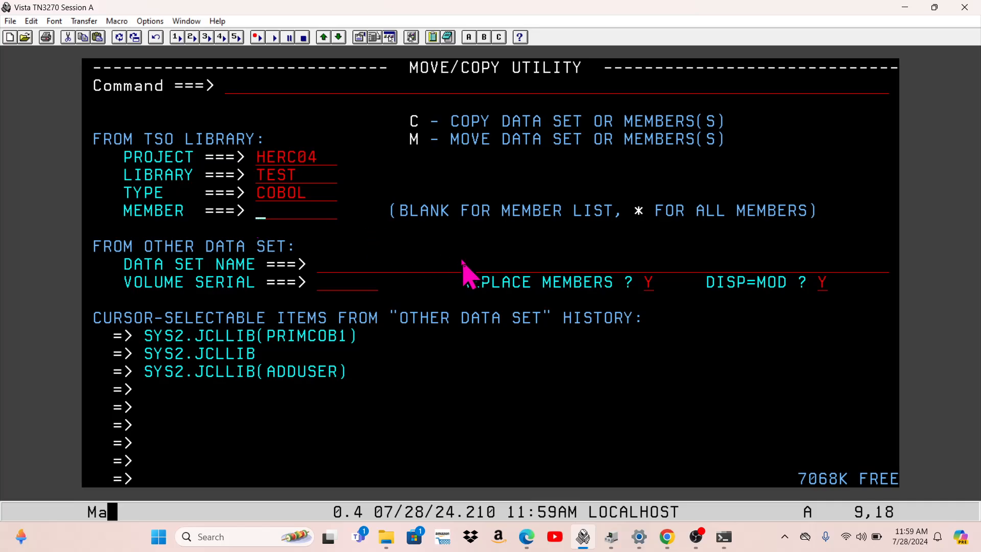
text(COB0000A)
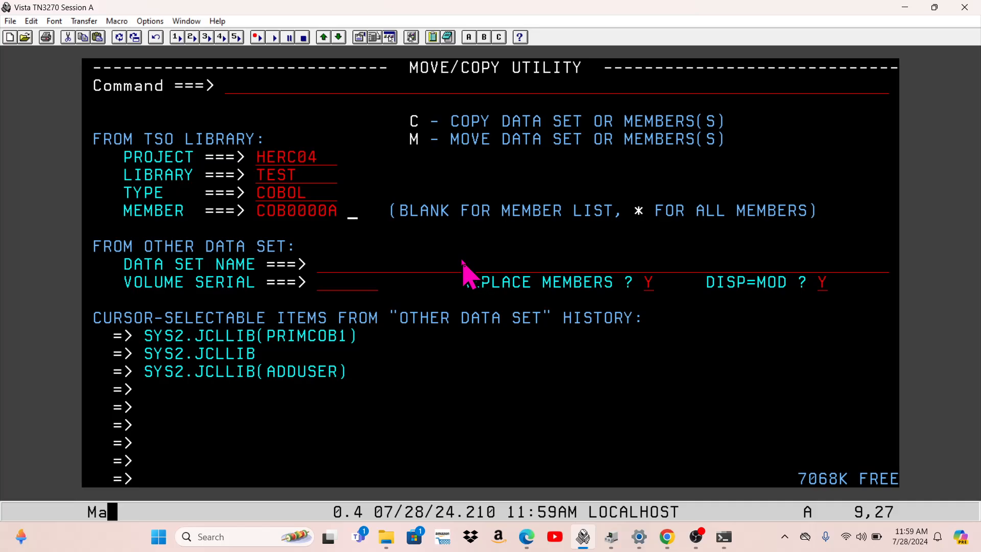
key(Left)
key(Left)
text(1)
Enter copy command C, mark the FROM TSO LIBRARY heading, and proceed to the target panel
click(230, 91)
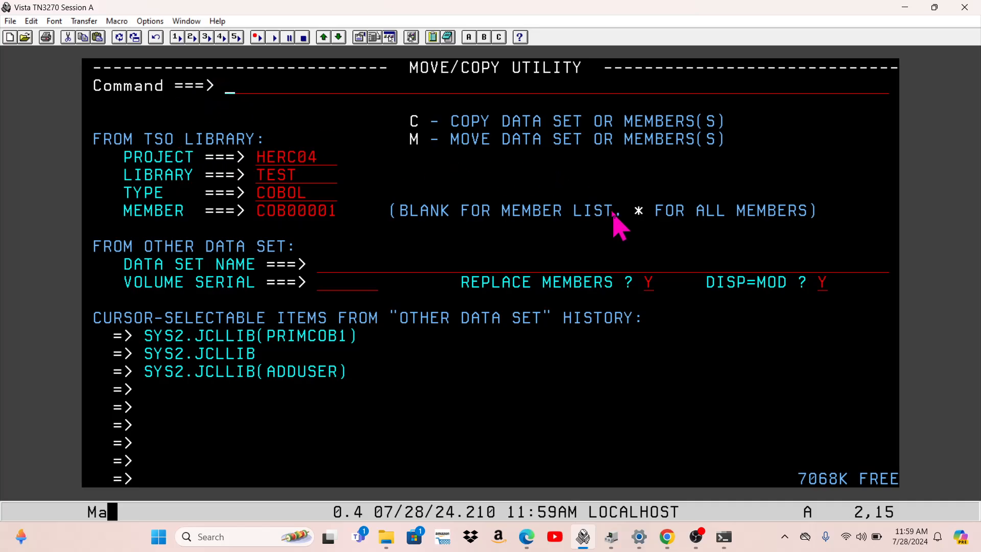
text(C)
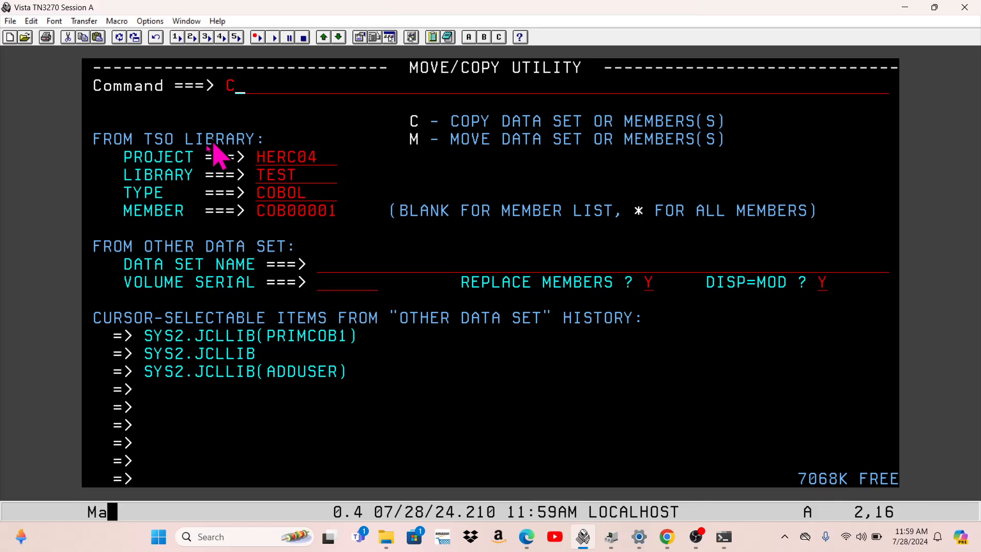
click(95, 129)
drag(94, 128, 274, 149)
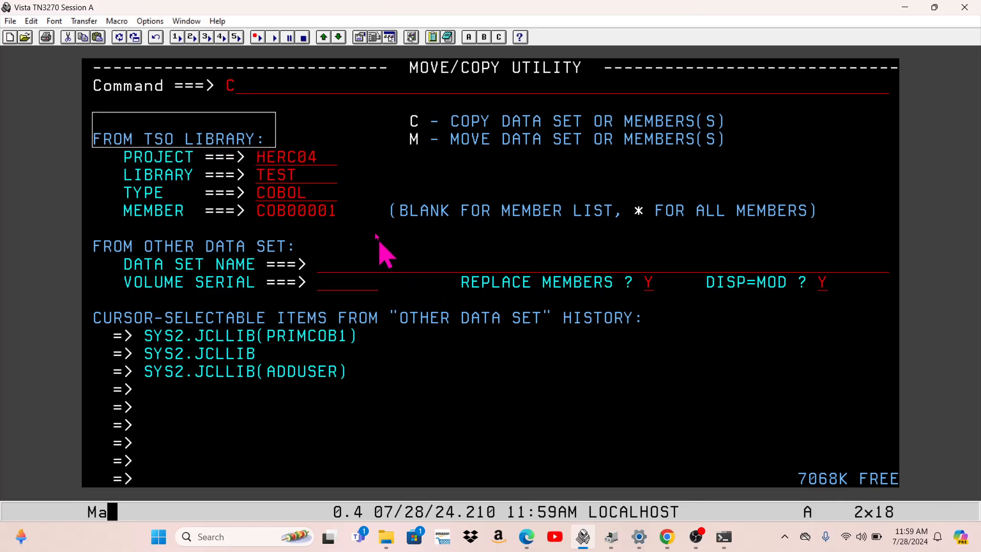
click(366, 201)
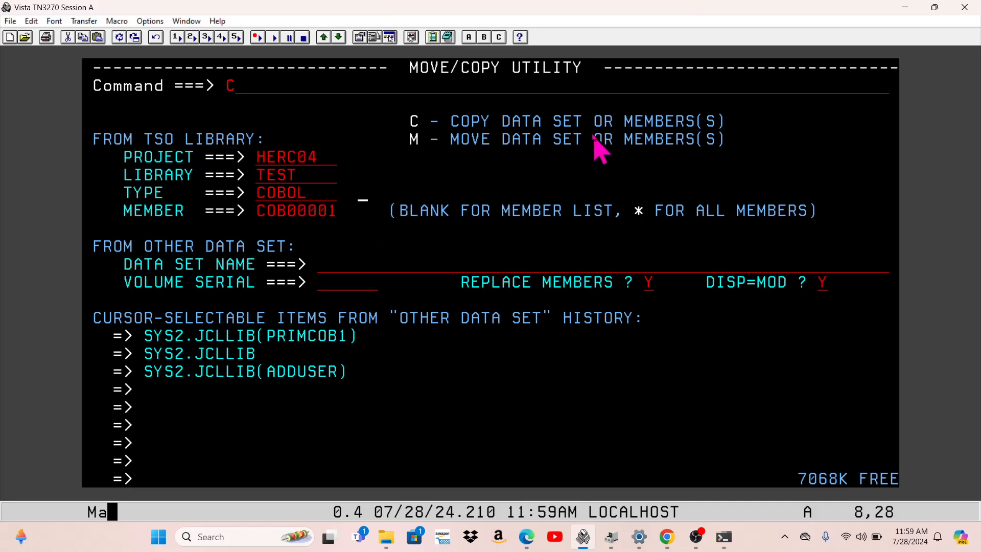
key(Return)
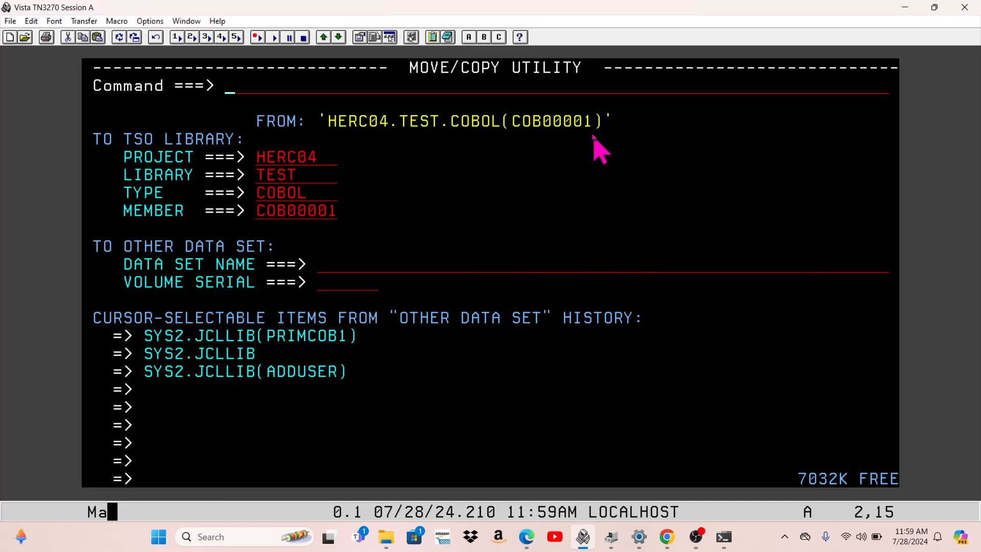
Mark the FROM data set line and the TO TSO LIBRARY heading on the target panel
click(265, 109)
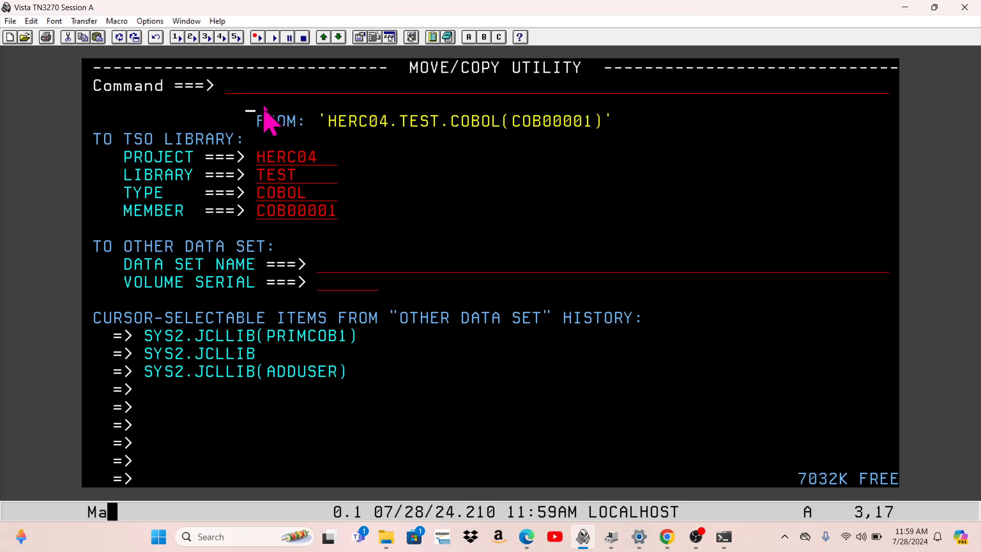
drag(265, 108, 623, 140)
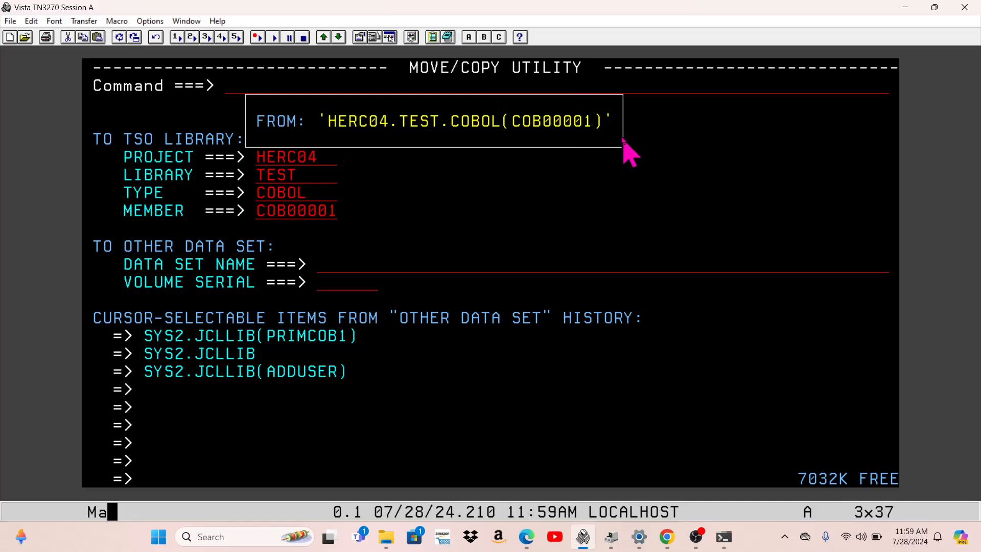
click(90, 121)
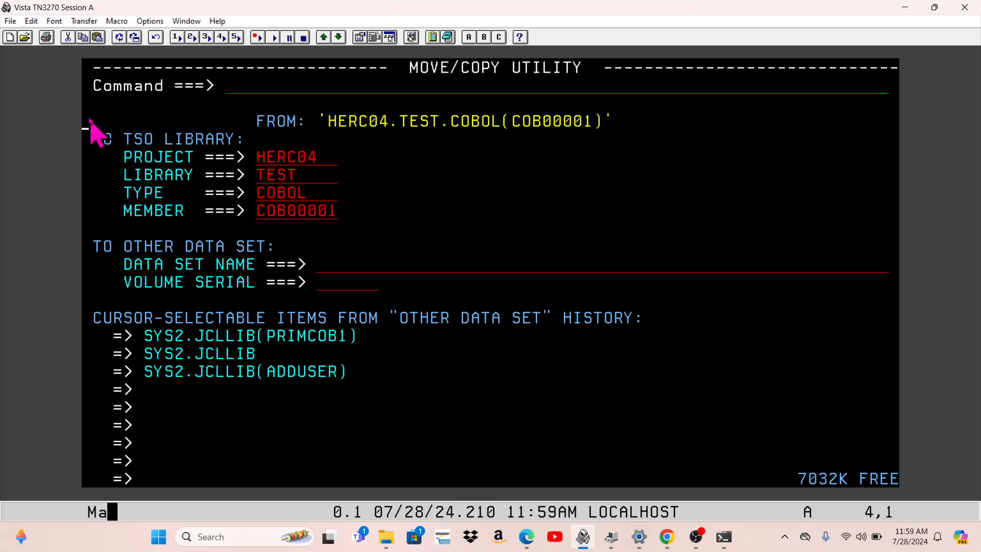
drag(90, 121, 265, 160)
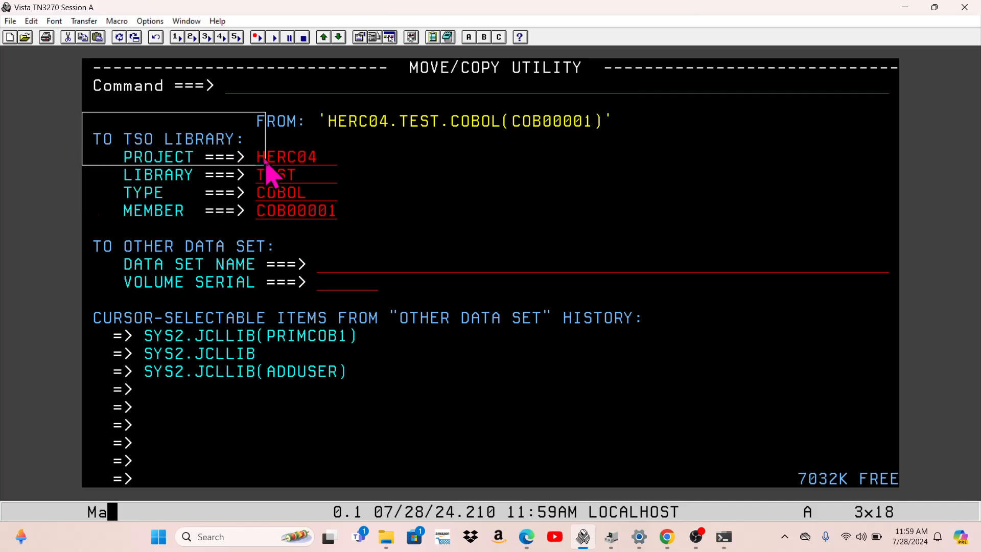
Copy the source to target member COB0000A and return to the Utility selection menu
click(334, 211)
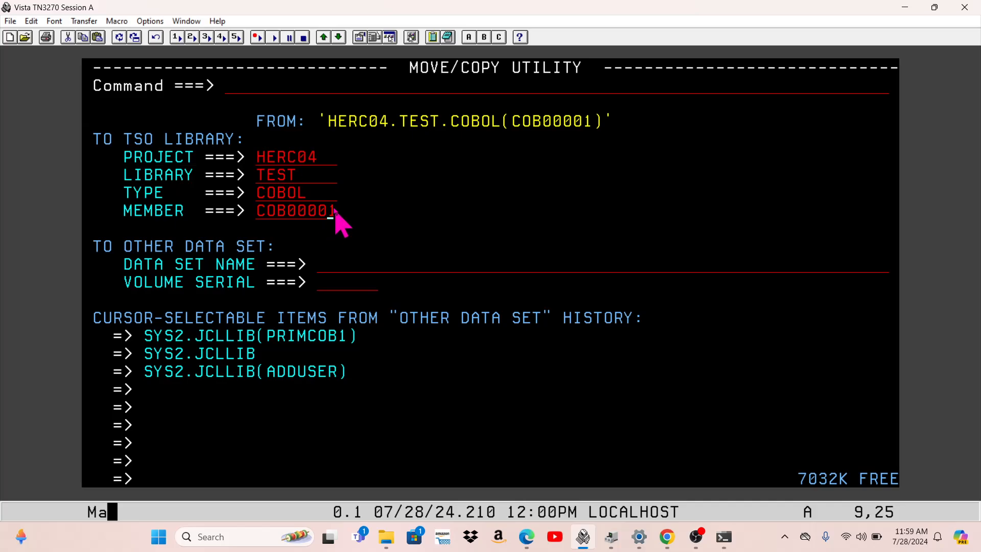
text(A)
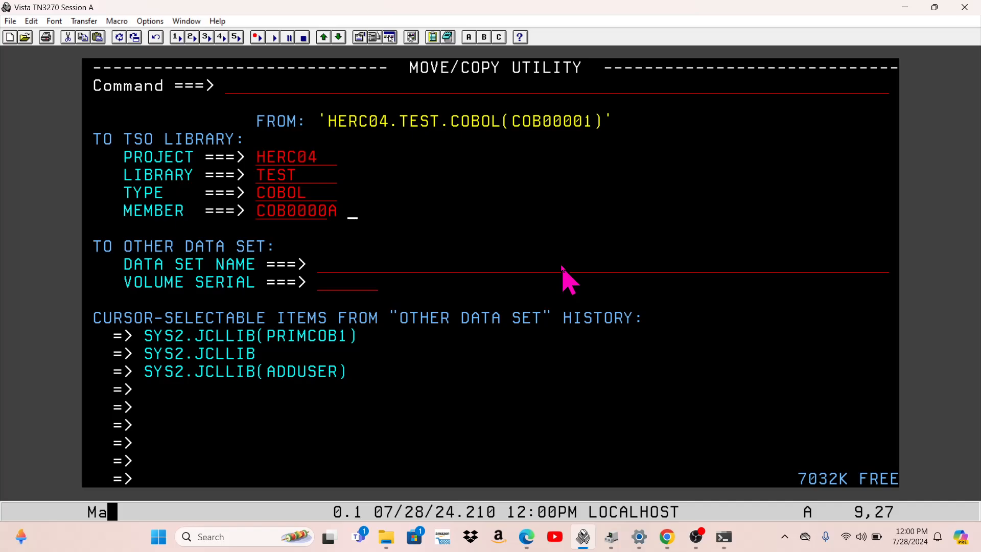
key(Return)
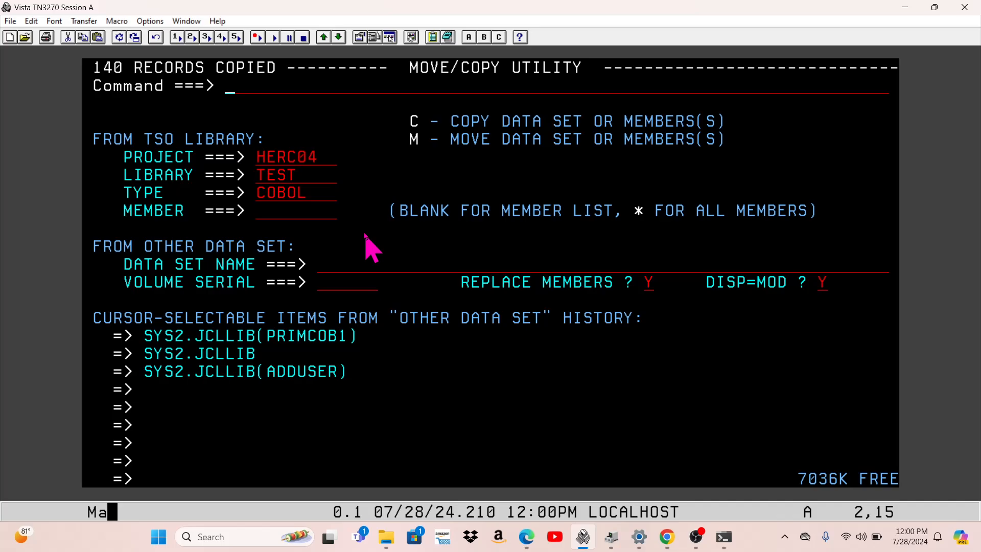
key(F3)
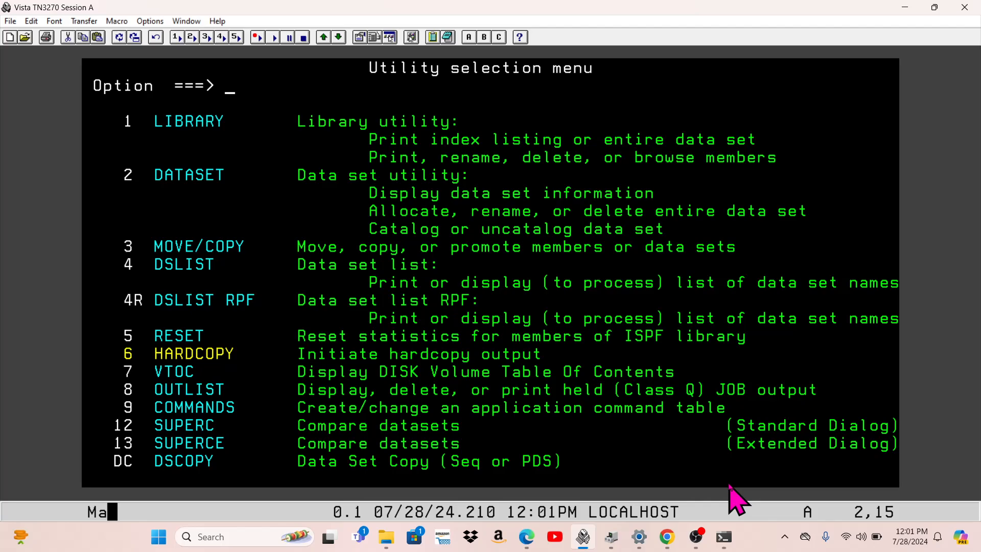
Open the Outlist utility with option 8 and select job HERC0401 (JOB00003) with S to view its output
text(8)
key(Return)
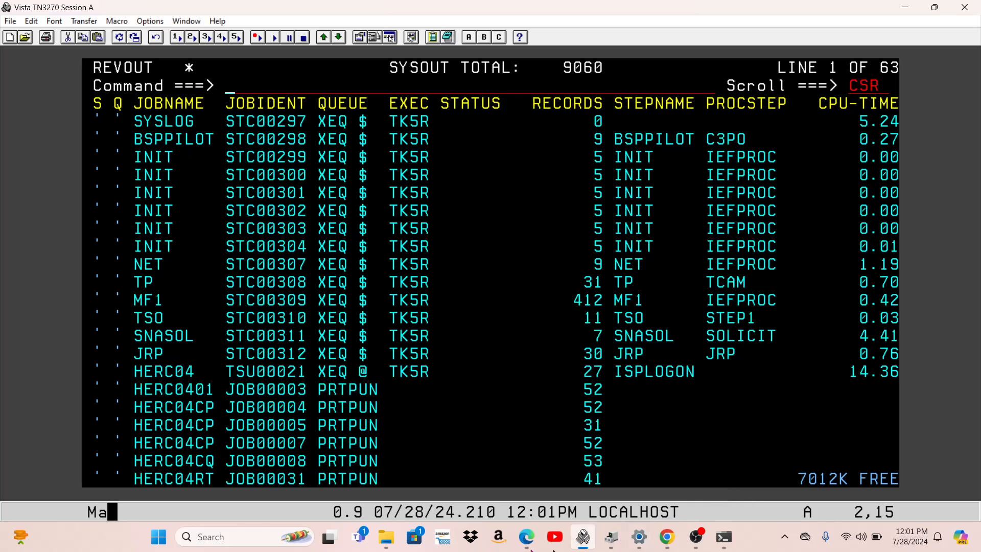
click(97, 397)
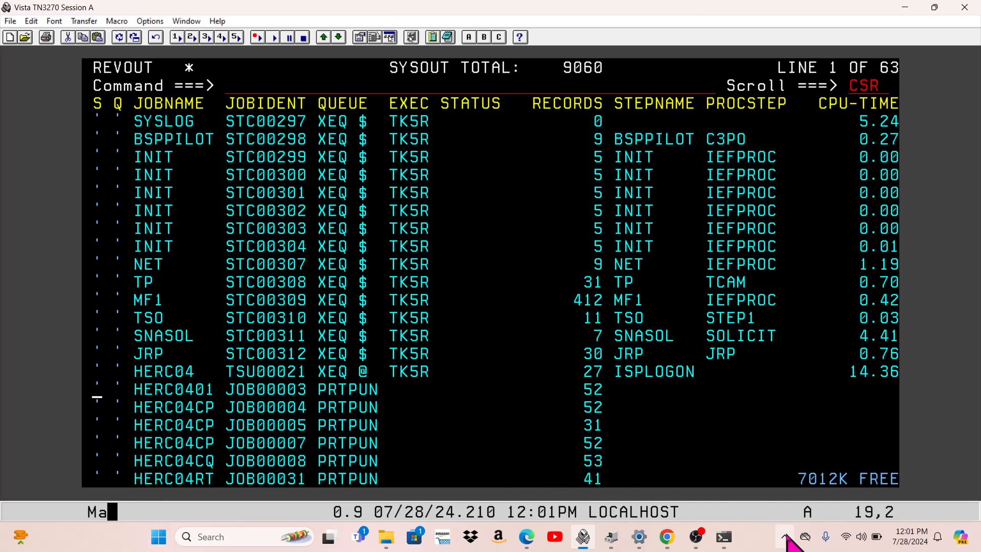
text(s)
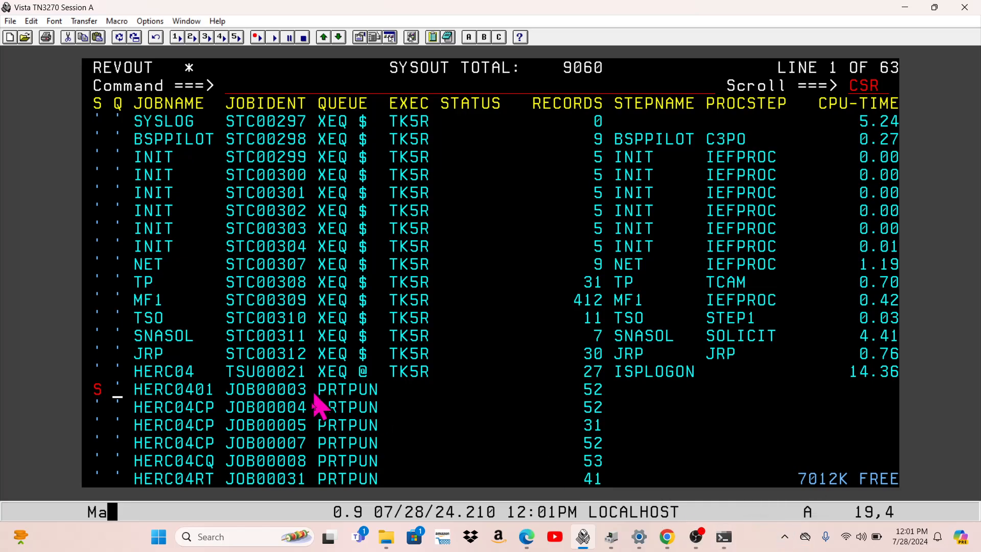
drag(226, 392, 311, 391)
key(Return)
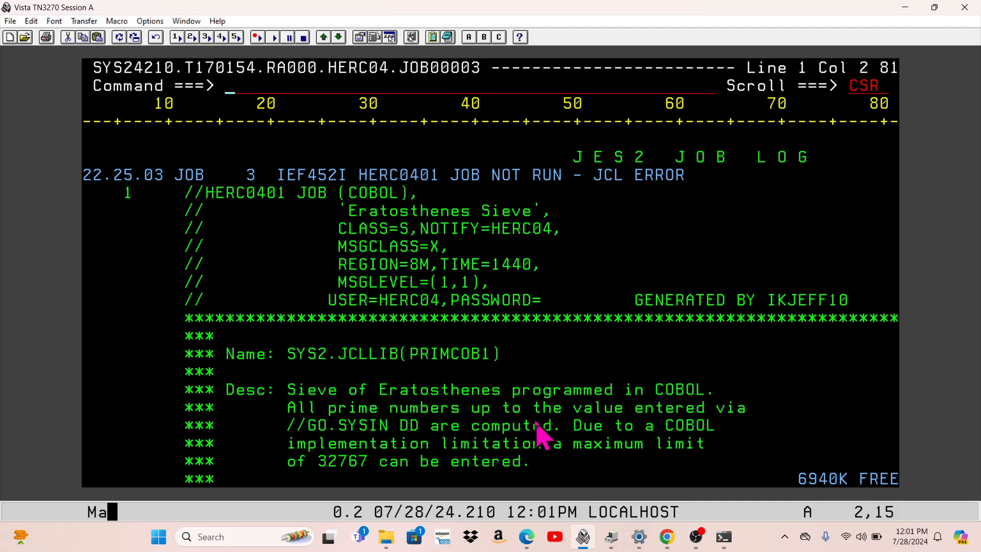
Examine the job log of JOB00003 from its JOB statement through the JCL messages at the end
key(F8)
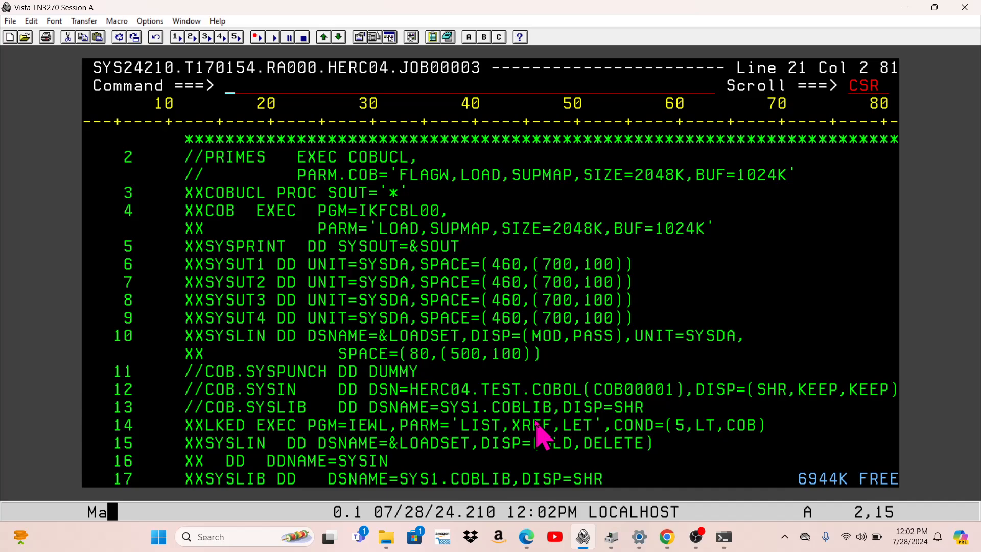
key(F7)
key(F8)
key(F8)
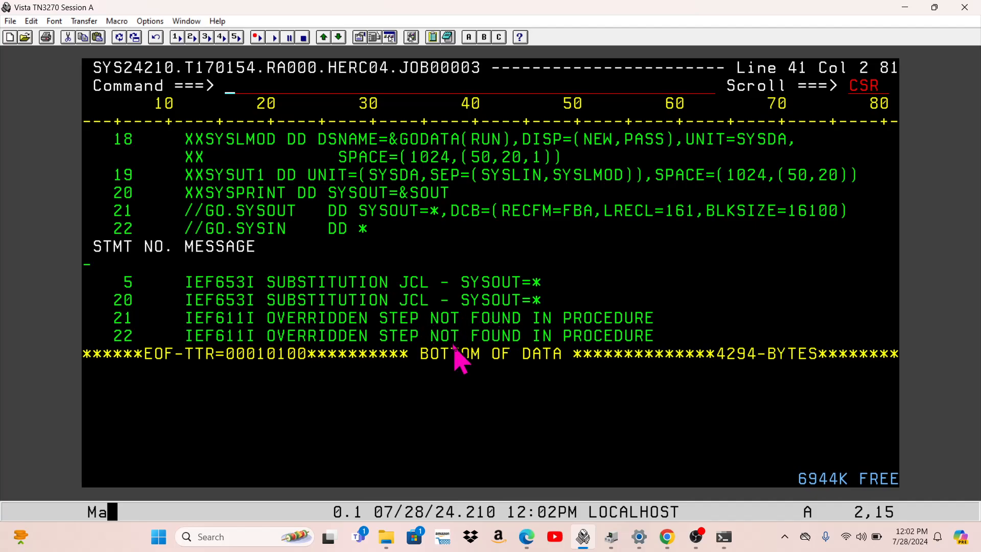
key(F7)
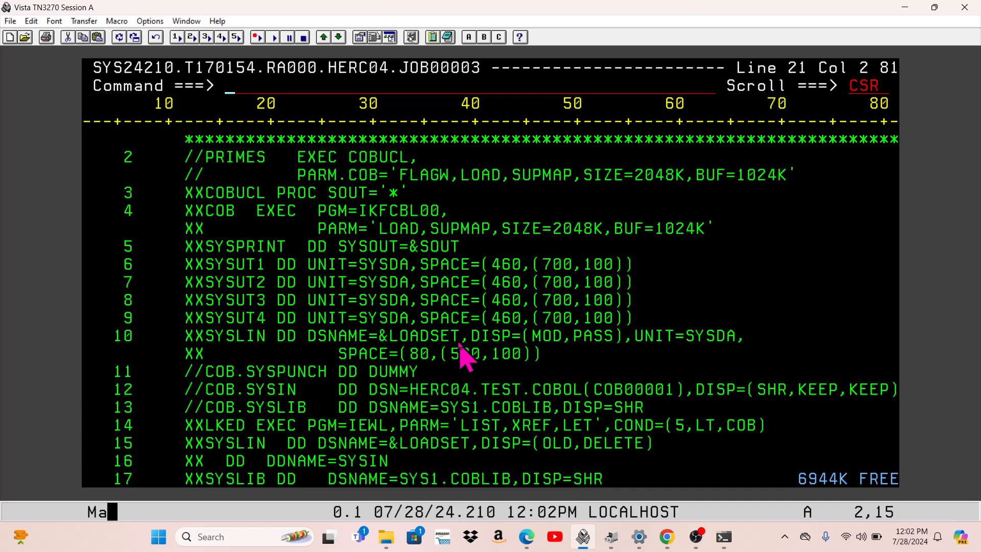
key(F7)
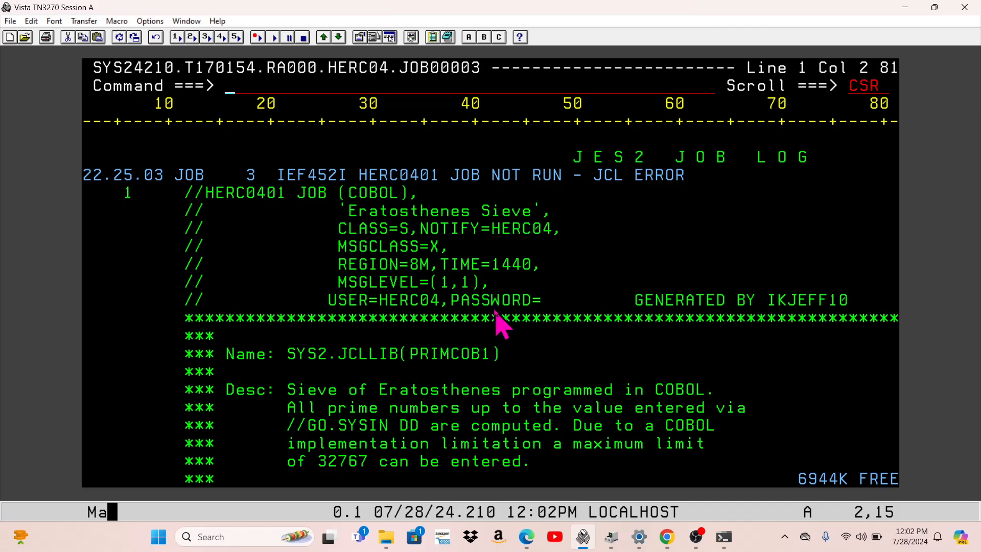
key(F8)
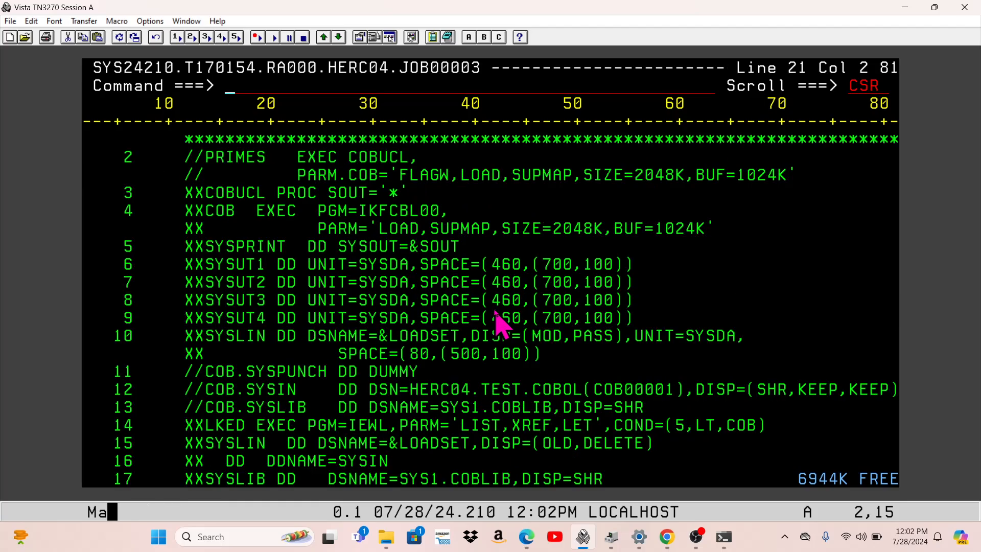
key(F8)
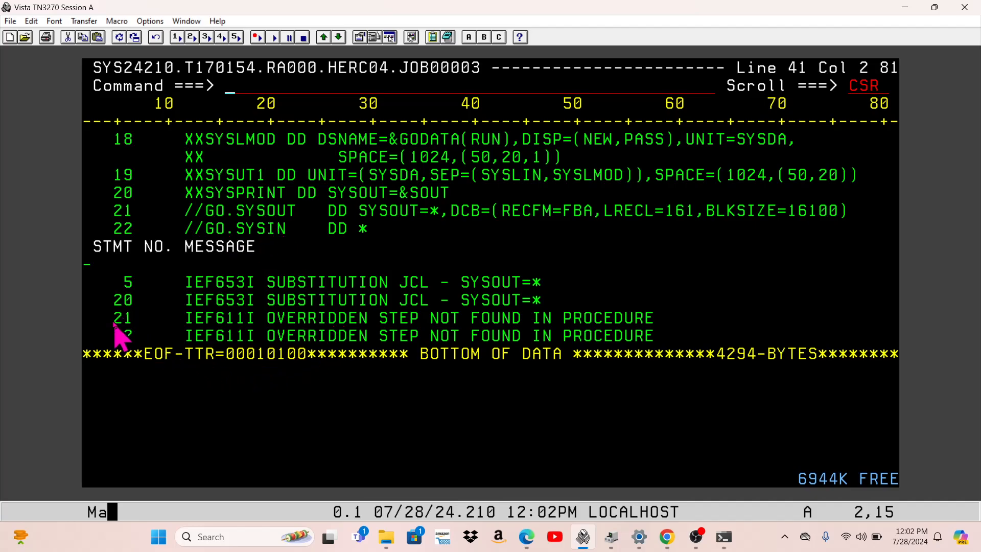
Mark message numbers 21 and 22, their JCL statements, and the GO. prefix, and return to the Utility selection menu
drag(116, 318, 139, 342)
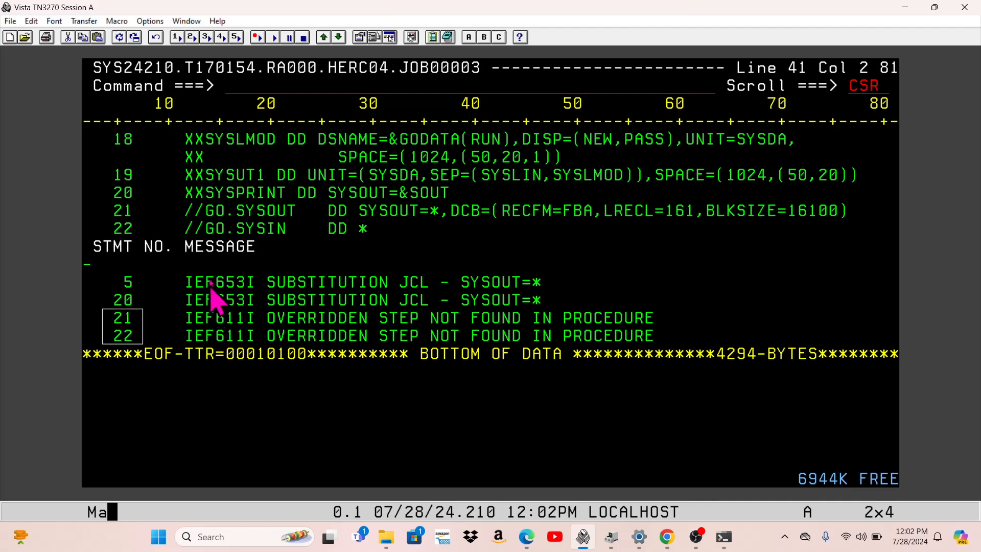
drag(106, 199, 148, 236)
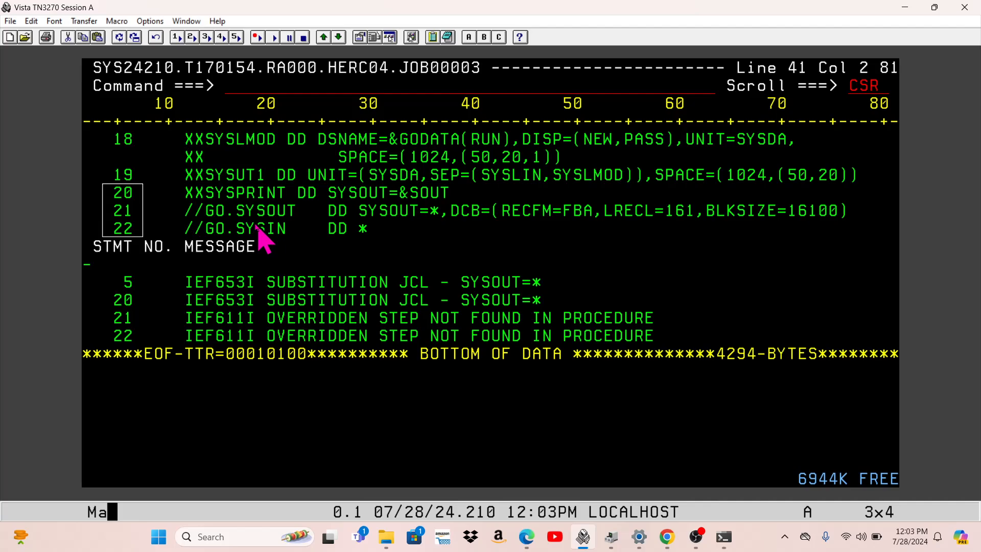
click(211, 218)
drag(211, 218, 226, 216)
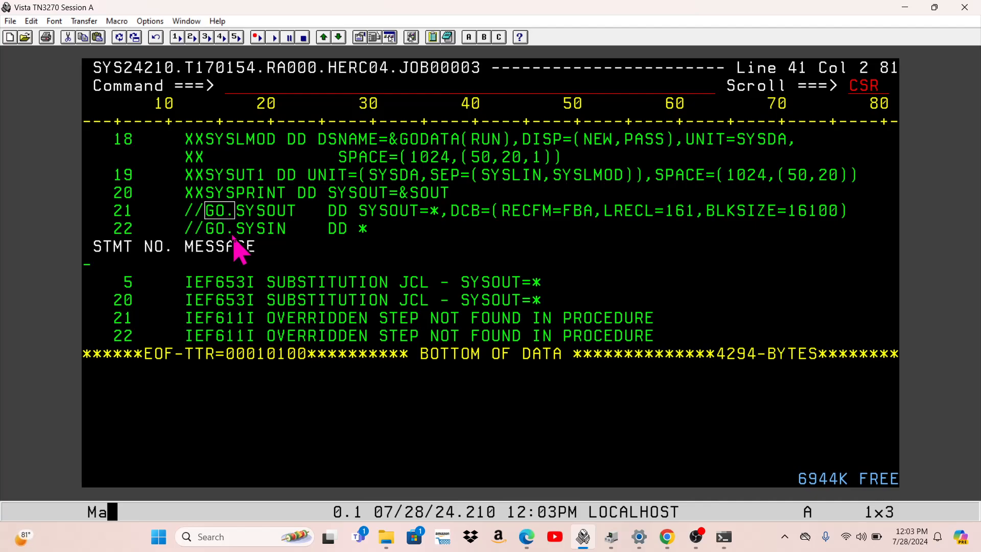
click(262, 90)
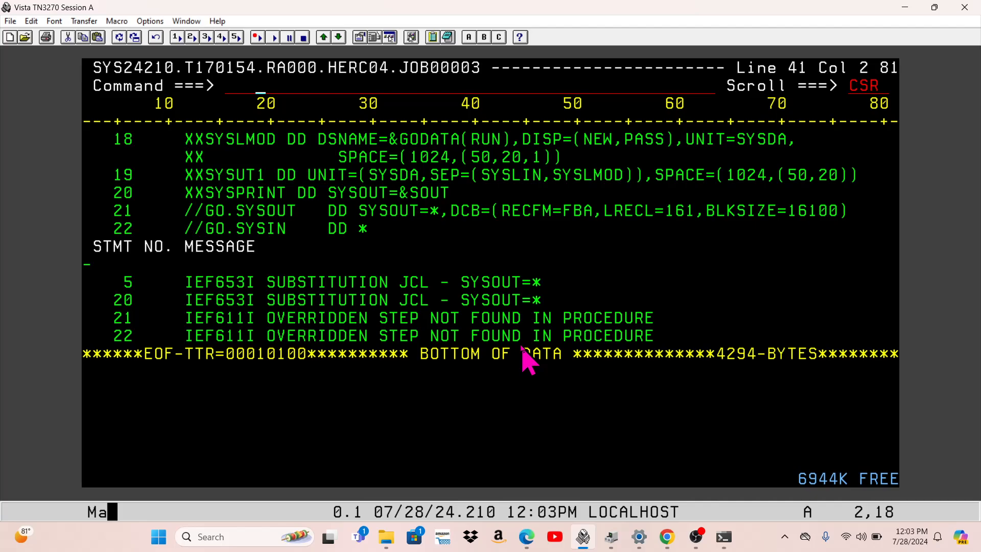
key(F3)
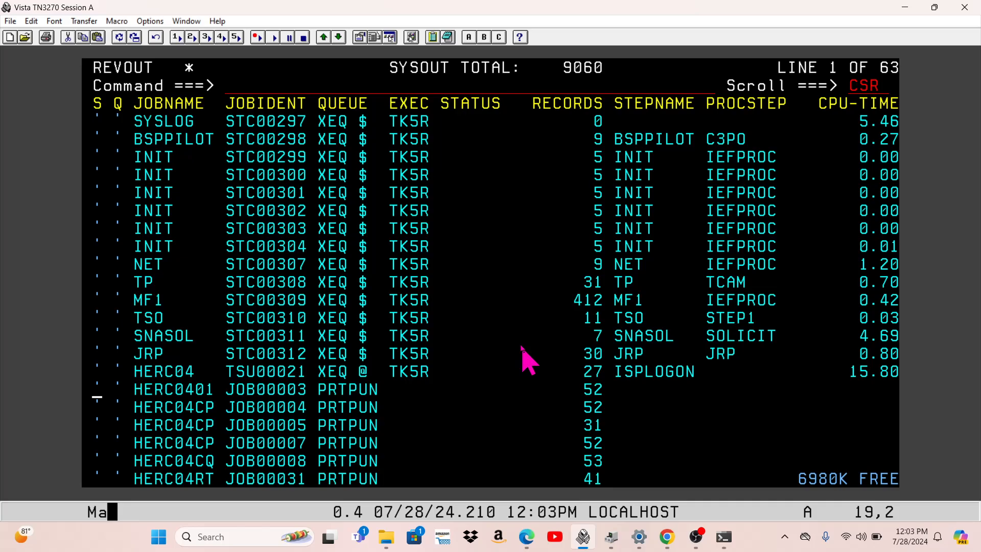
key(F3)
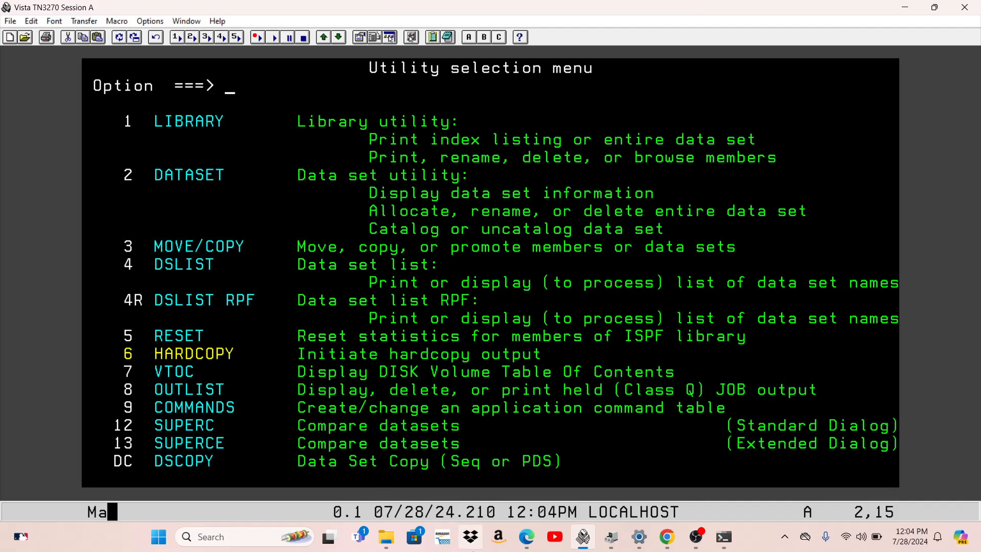
Open the SuperCE compare utility with option 13, mark the OLD and NEW DSN entry areas, and return to the ISPF primary option menu
text(13)
mouse_move(516, 549)
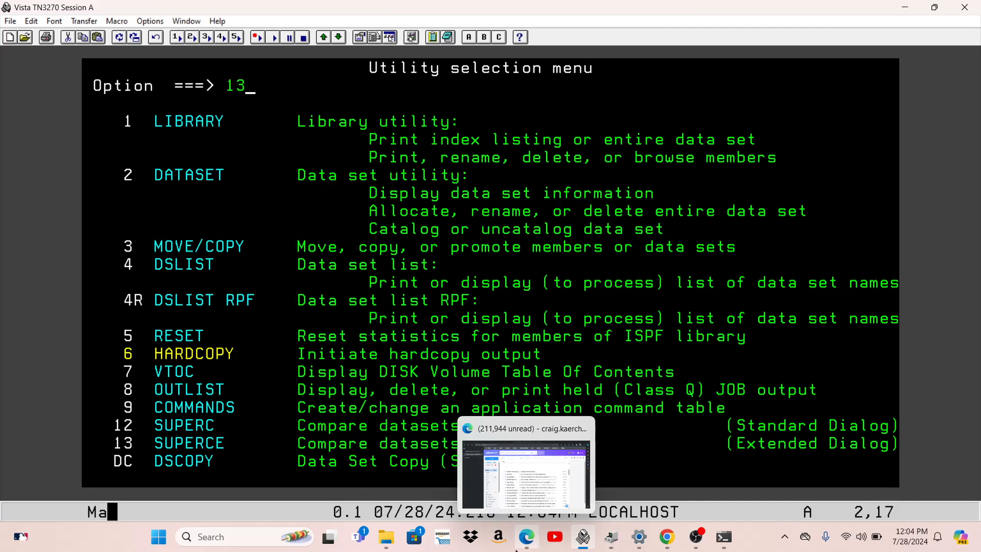
key(Return)
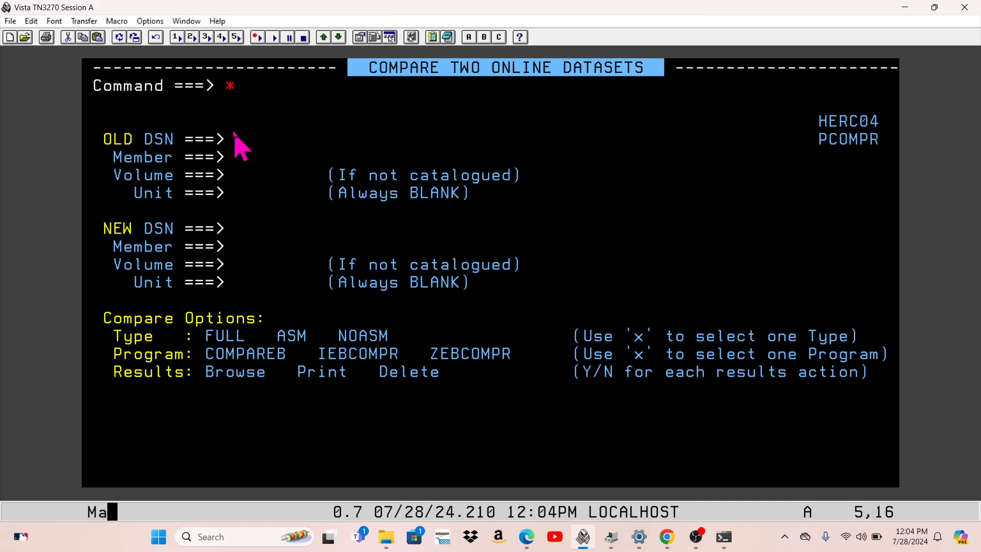
drag(232, 128, 510, 163)
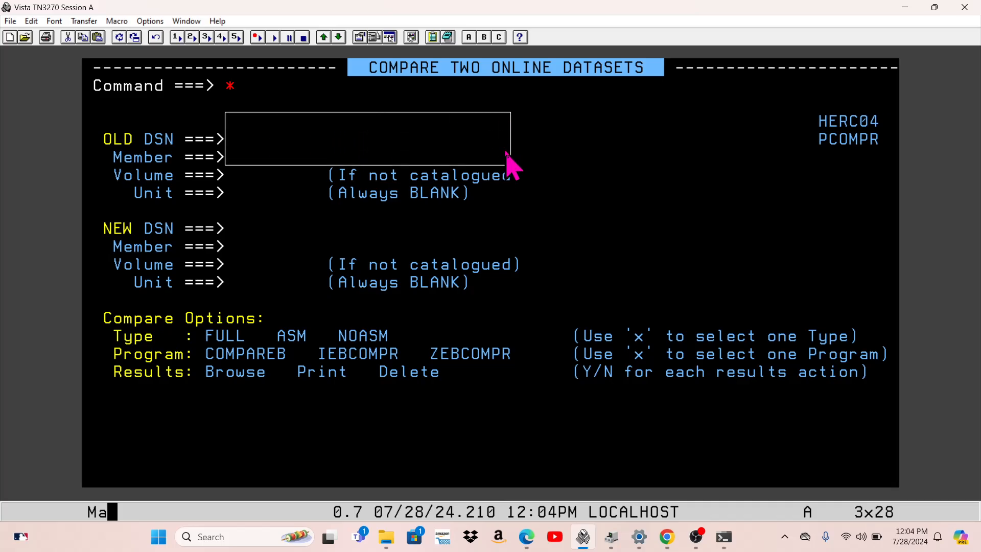
click(228, 217)
drag(229, 217, 551, 234)
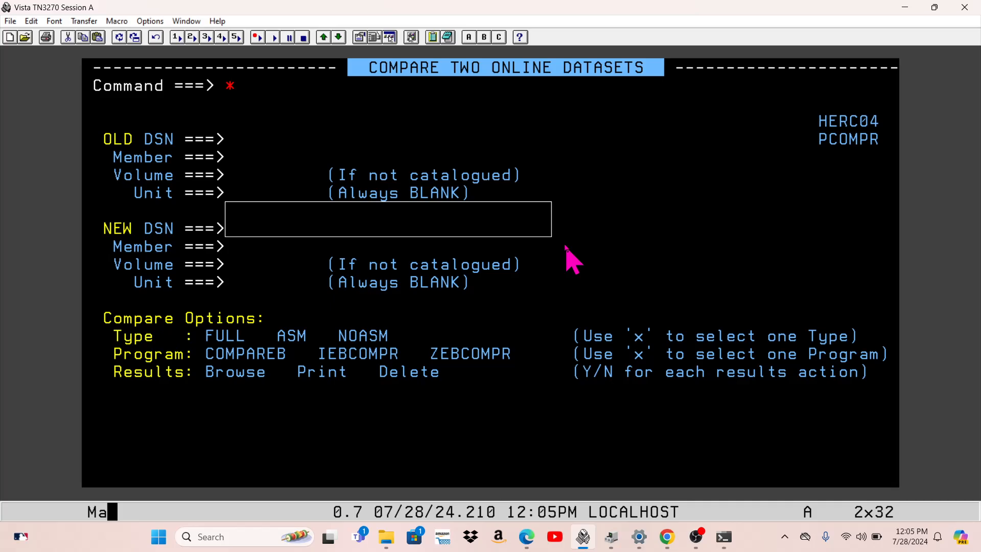
key(F3)
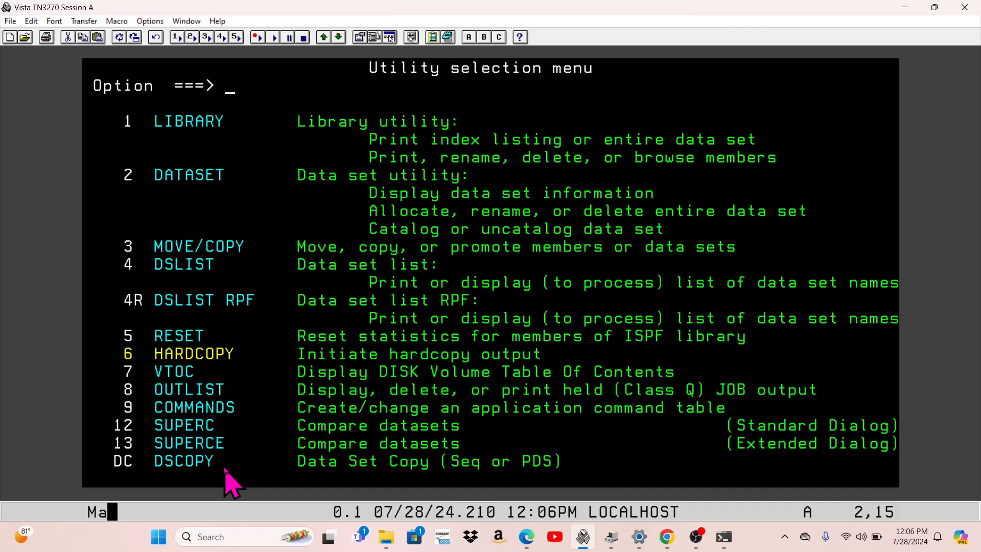
key(F3)
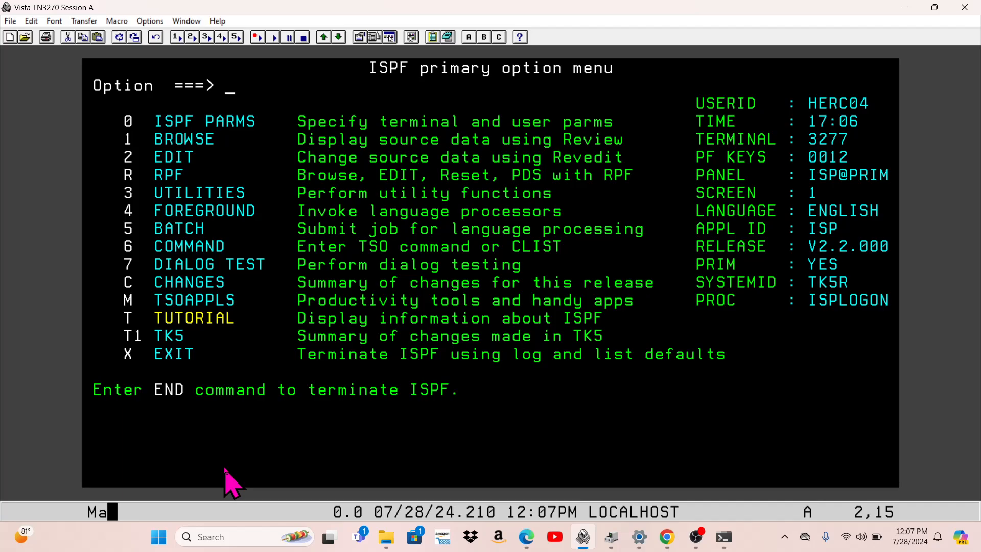
Open the TSO command processor with option 6, run TSO DEL 'HERC04.TEST.DELETE.FILE', and return to the primary option menu
text(6)
key(Return)
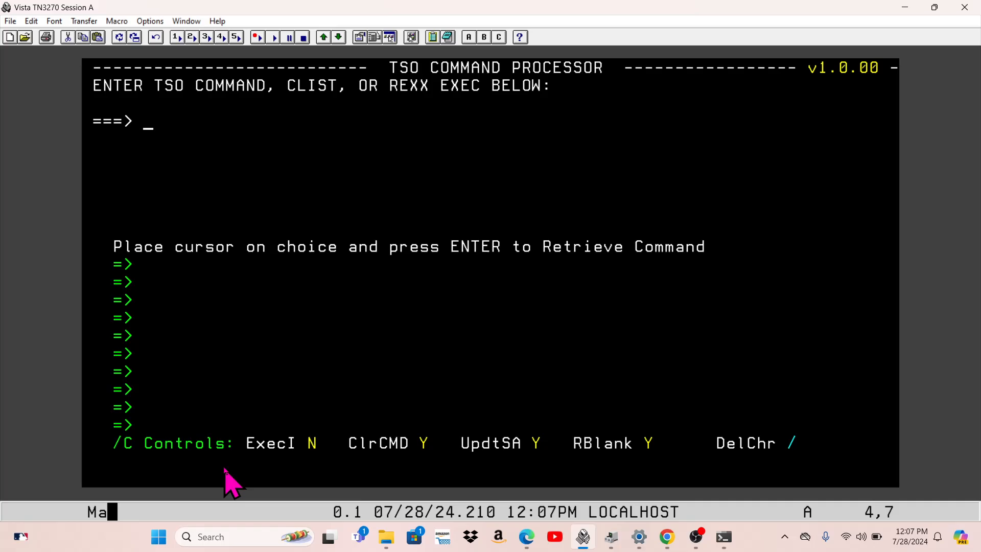
text(TSO D)
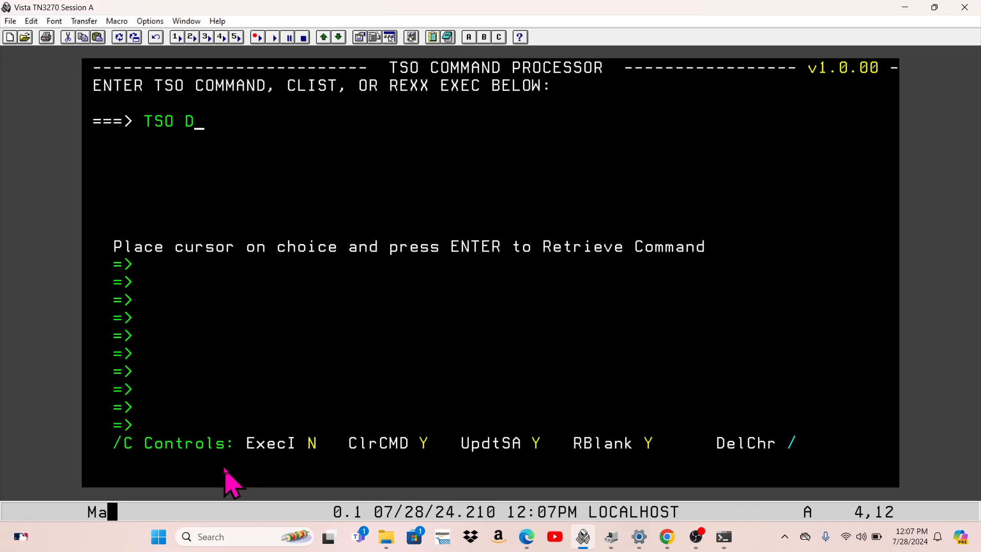
text(EL 'HERC)
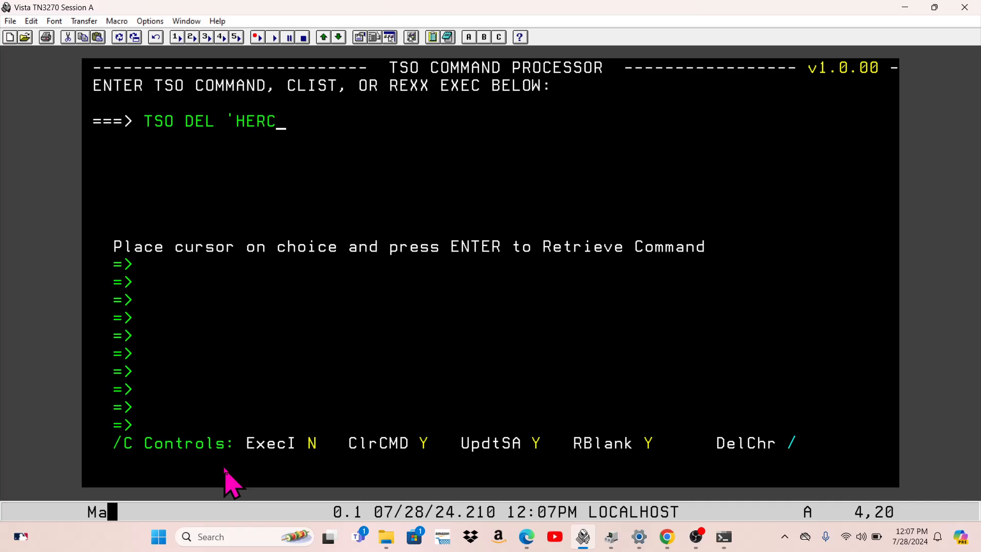
text(04.TEST.DELETE.FILE)
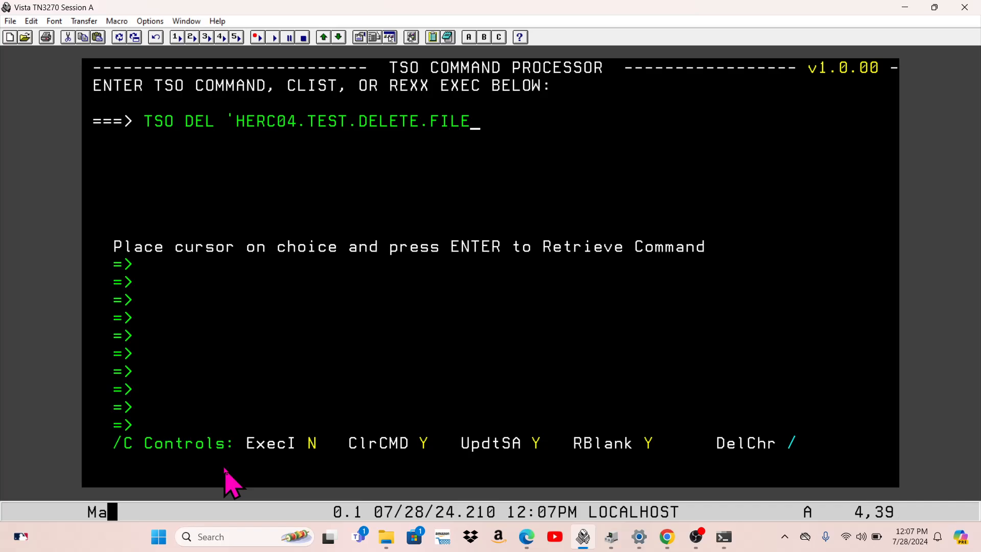
text(')
key(Return)
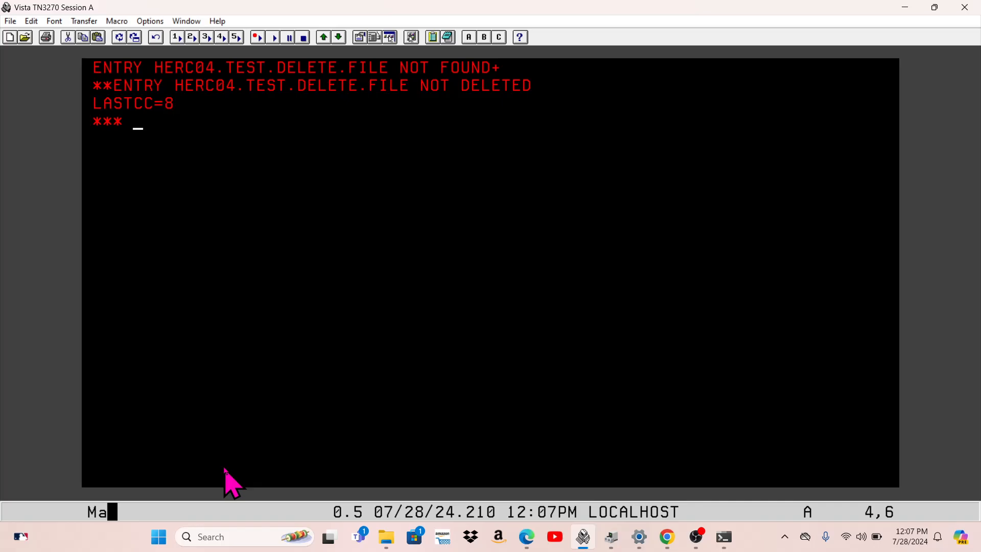
key(Return)
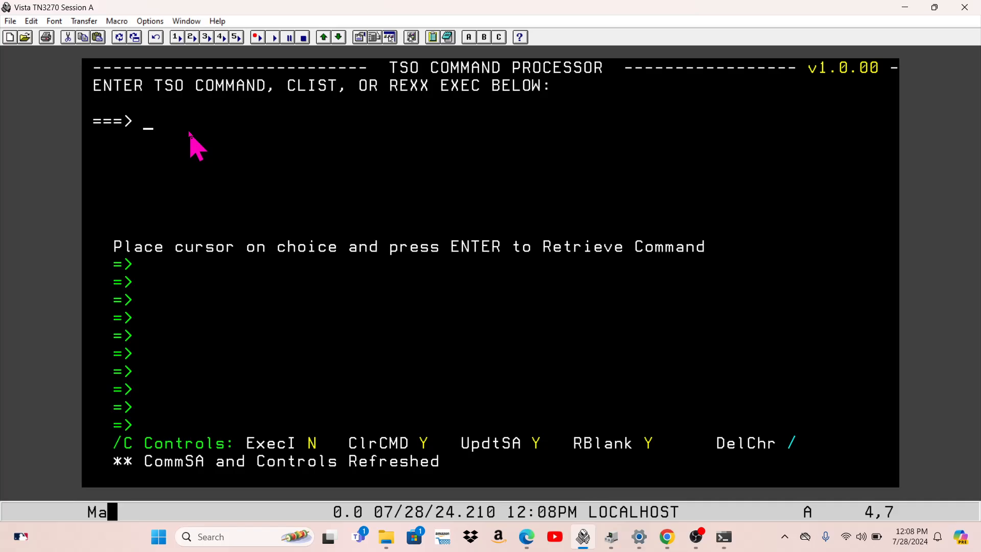
key(F3)
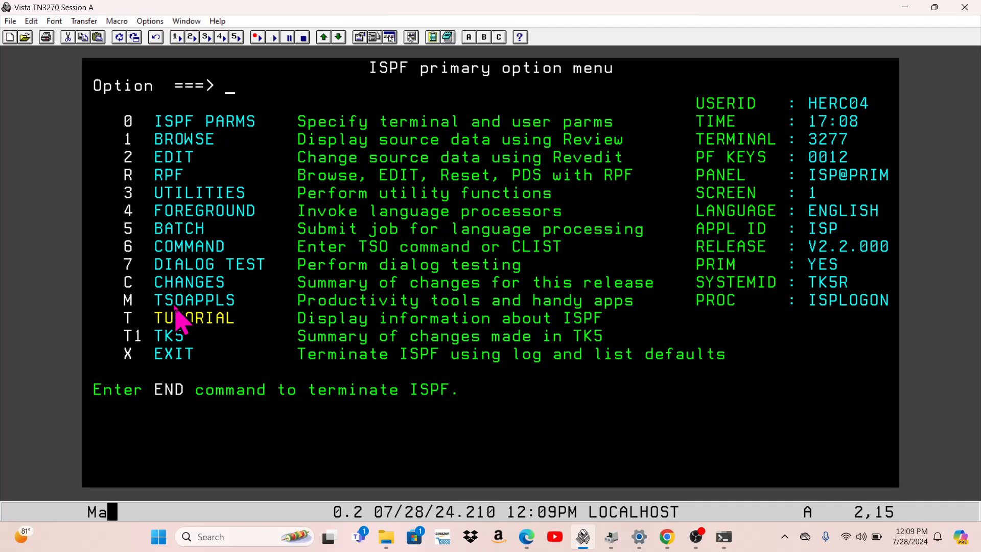
View the Additional applications menu with option M and return to the primary option menu
text(E)
key(Return)
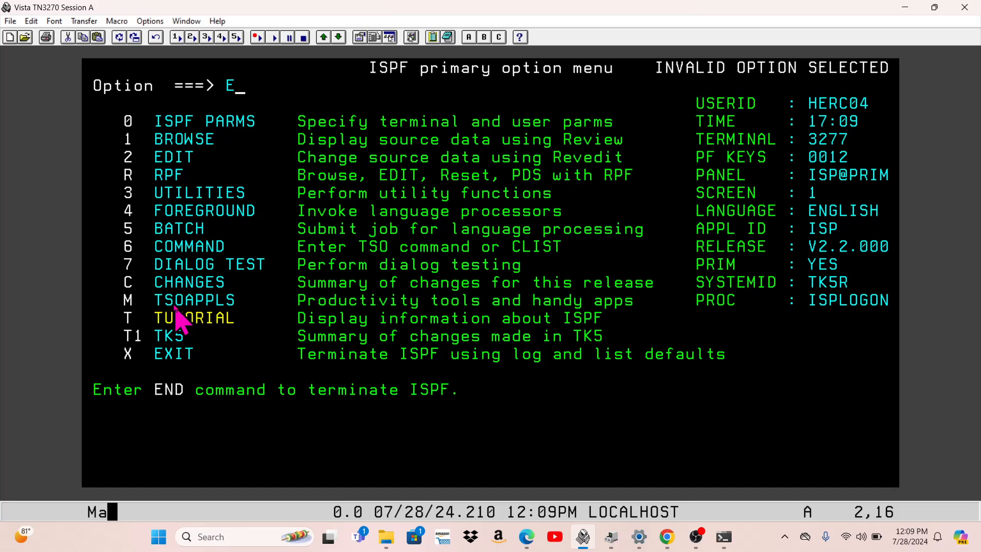
key(Left)
text(M)
key(Return)
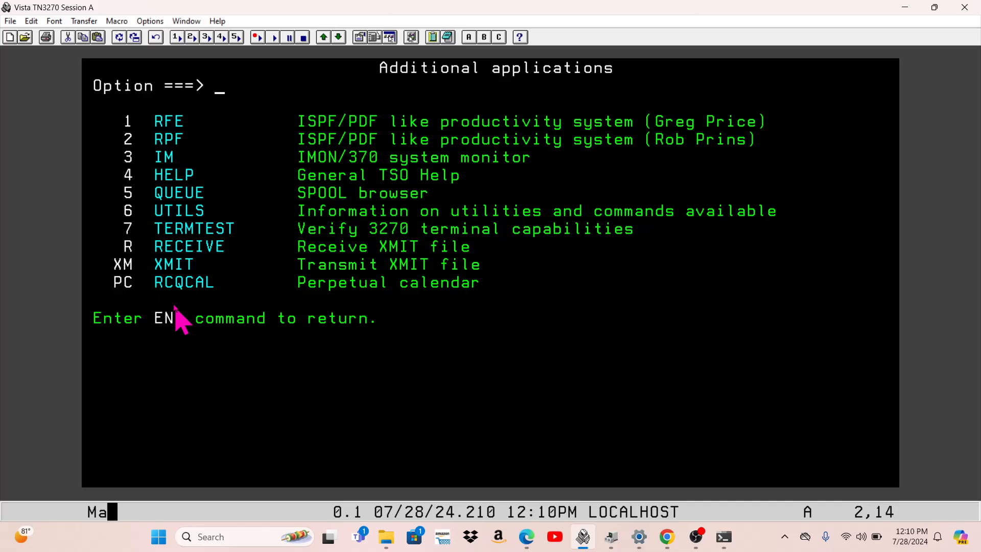
key(F3)
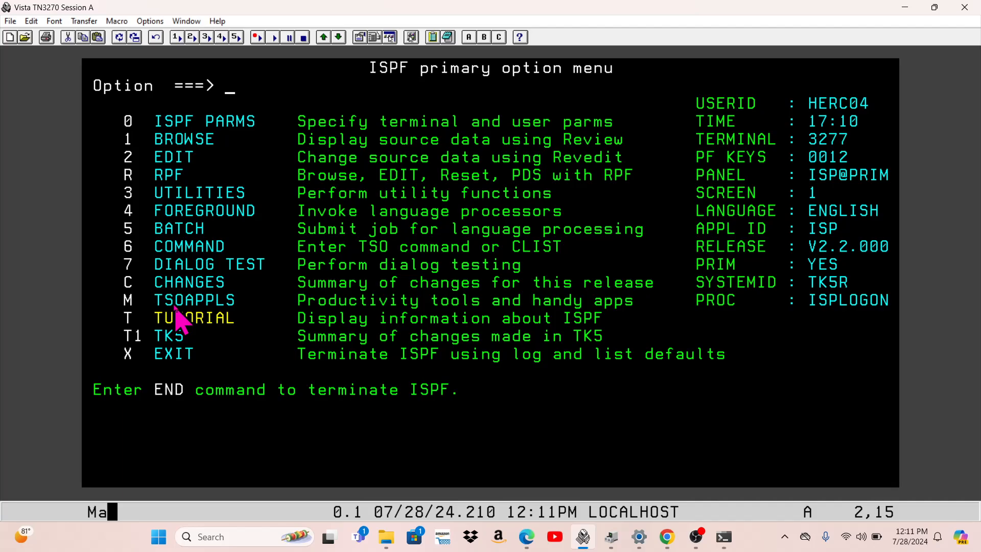
View the RPF data set list entry panel through Utilities options 3 and 4R, and return to the primary option menu
text(3)
key(Return)
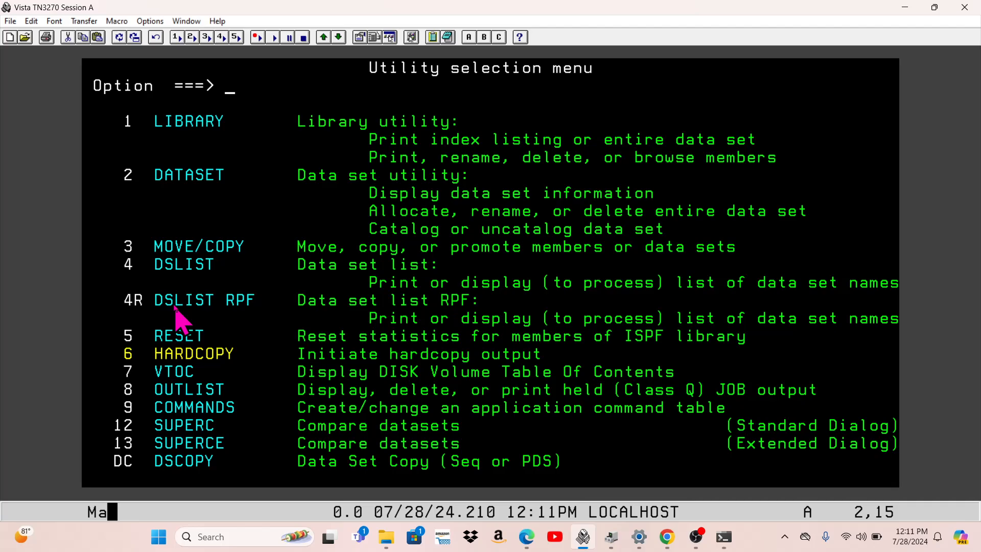
text(4R)
key(Return)
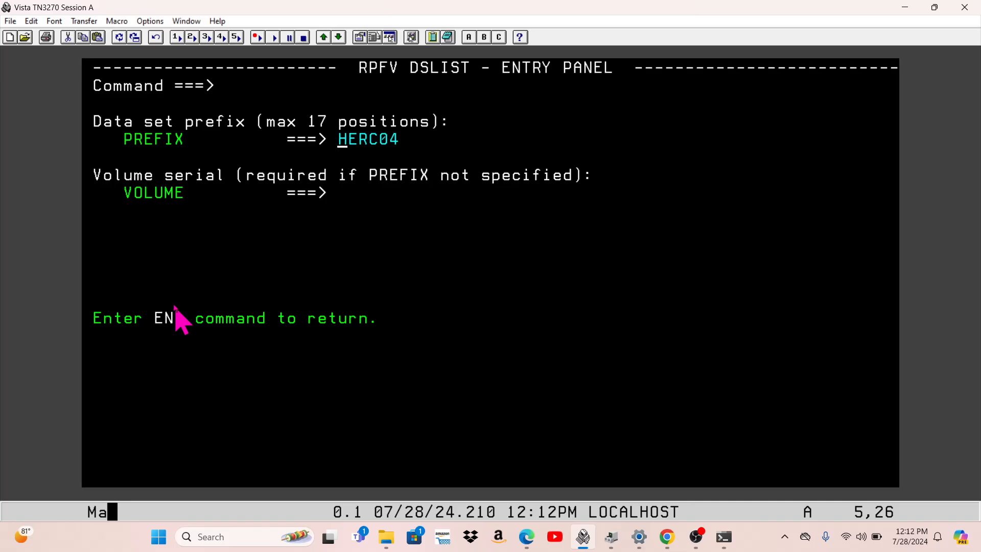
key(F3)
key(F3)
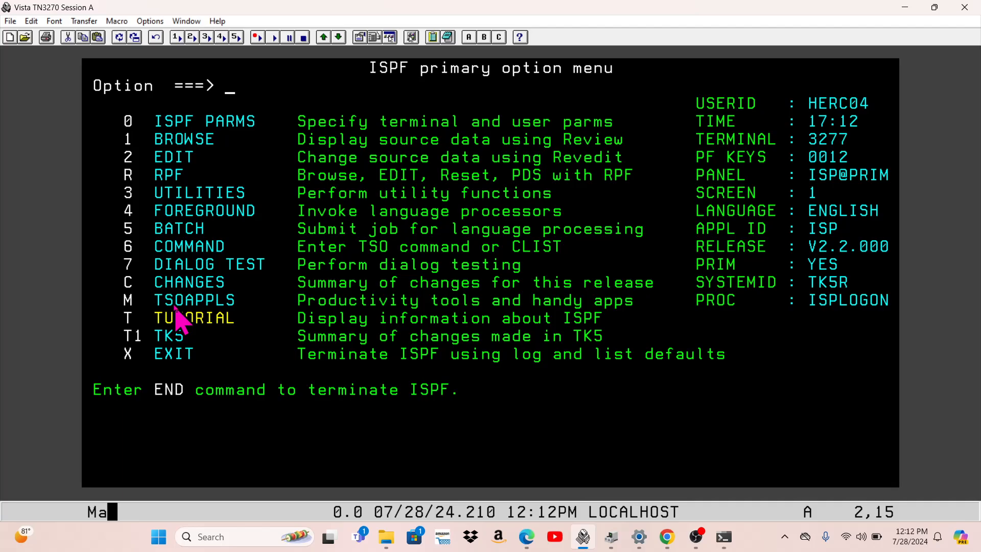
Mark the "ISPF primary option menu" title and place the cursor back in the option field
key(F8)
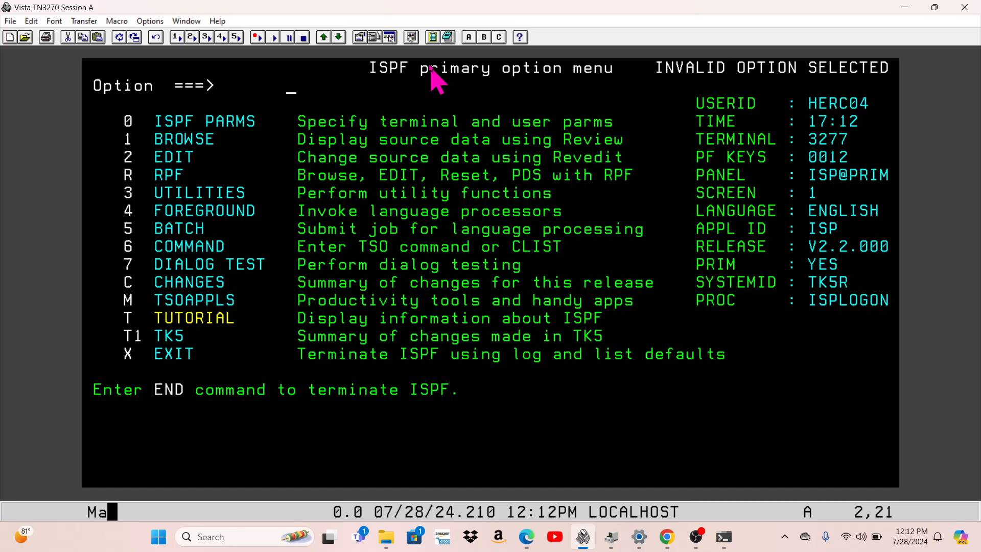
click(371, 74)
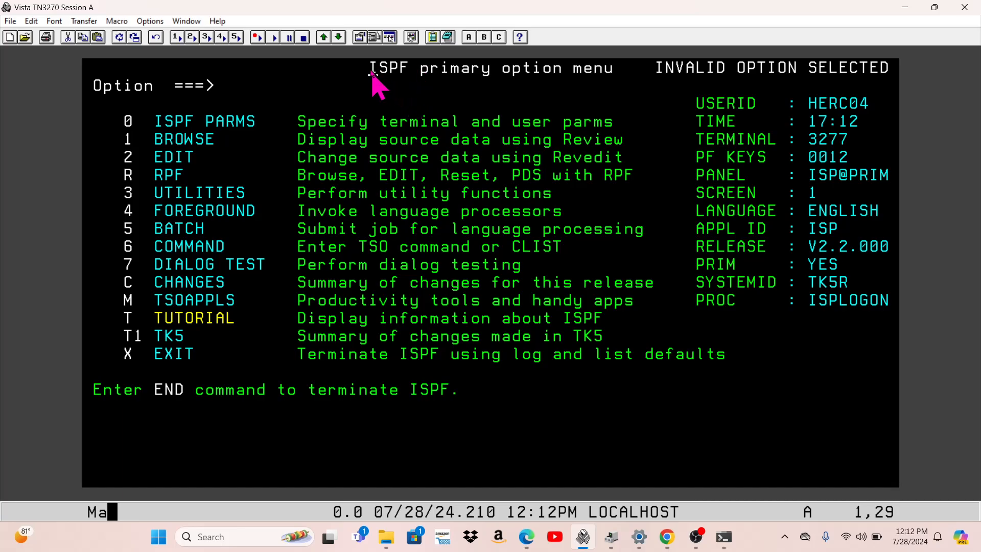
drag(370, 73, 607, 68)
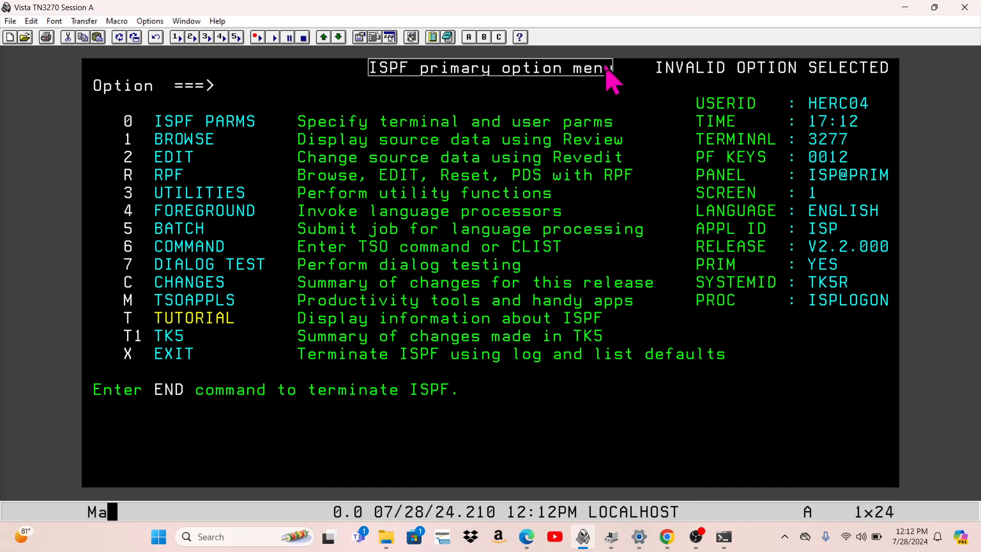
click(383, 257)
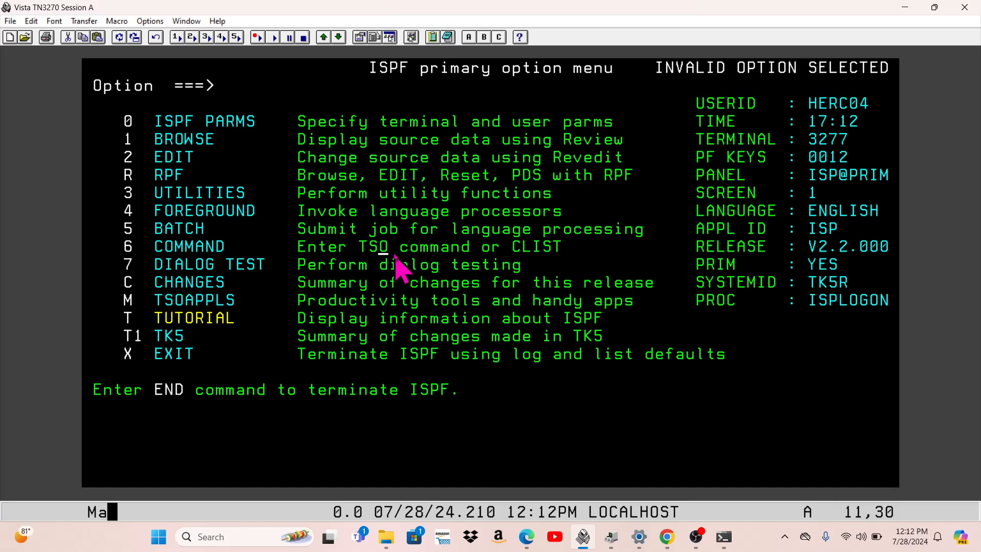
click(241, 90)
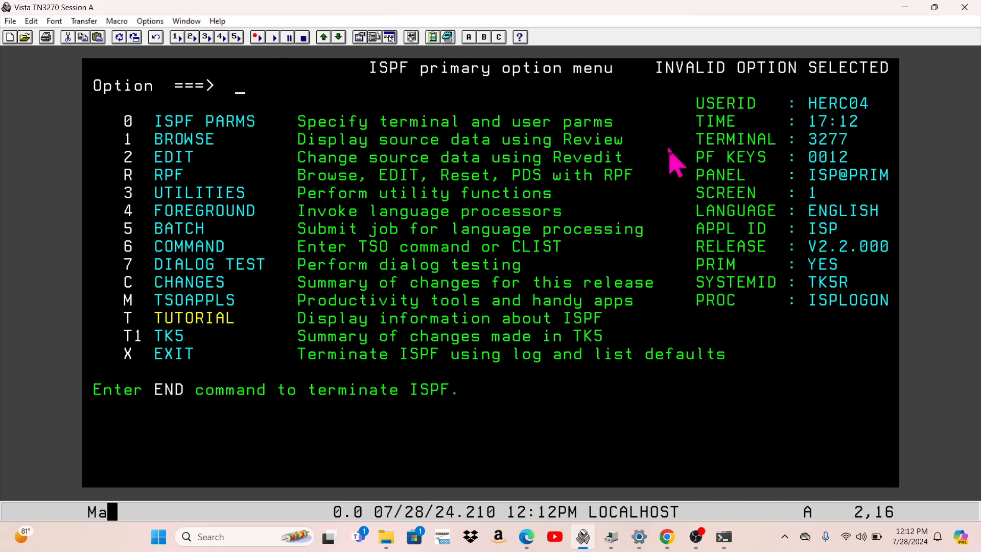
Exit ISPF with option X and enter LOGON HERC04 at the TSO READY prompt
text(X)
key(Return)
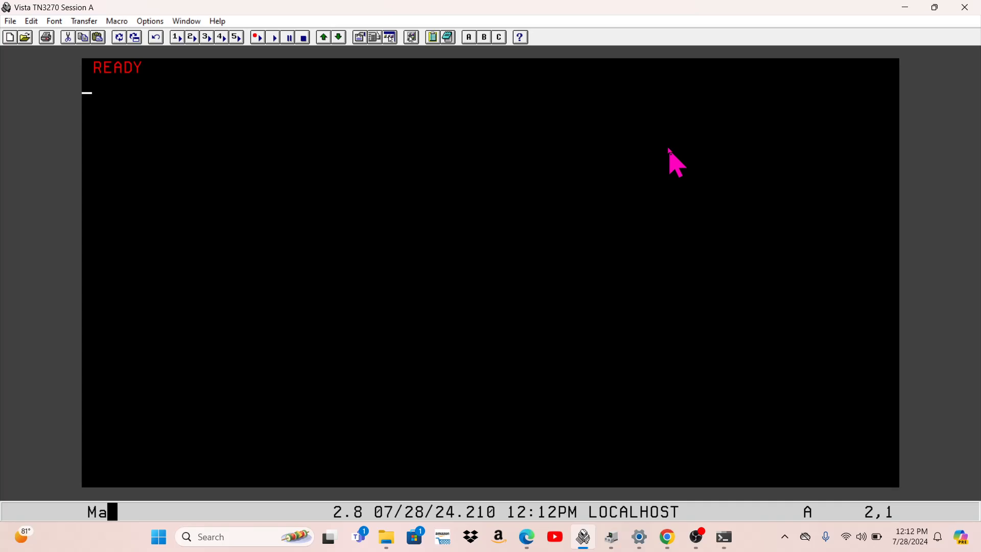
text(LOGON HERC)
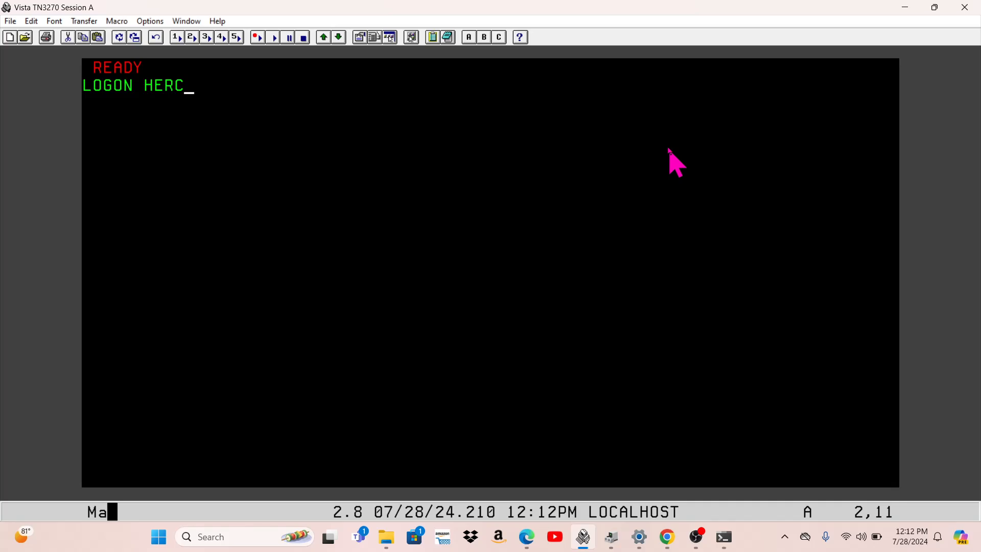
text(04)
key(Return)
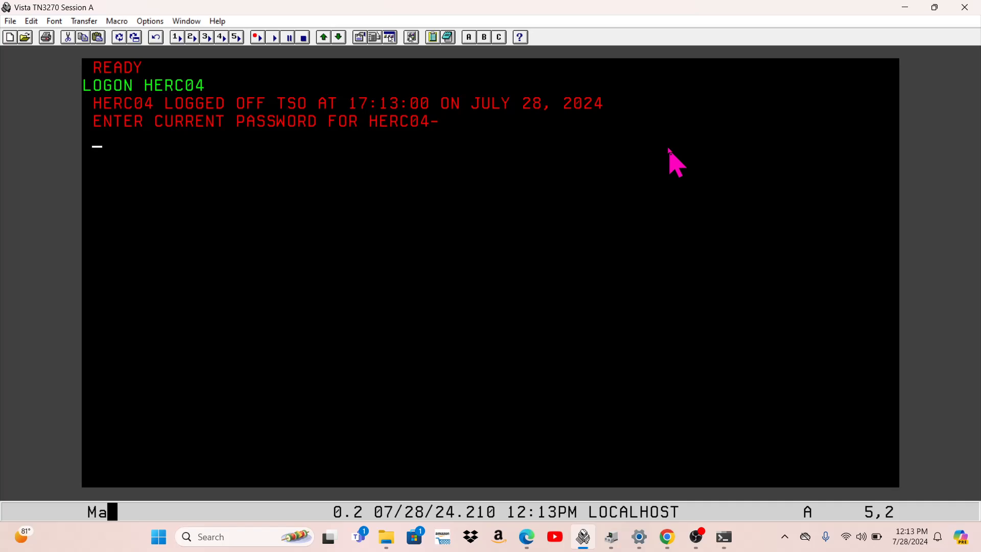
Enter the account password and continue past the welcome and fortune cookie text to the ISPF primary option menu
text(*****)
key(Return)
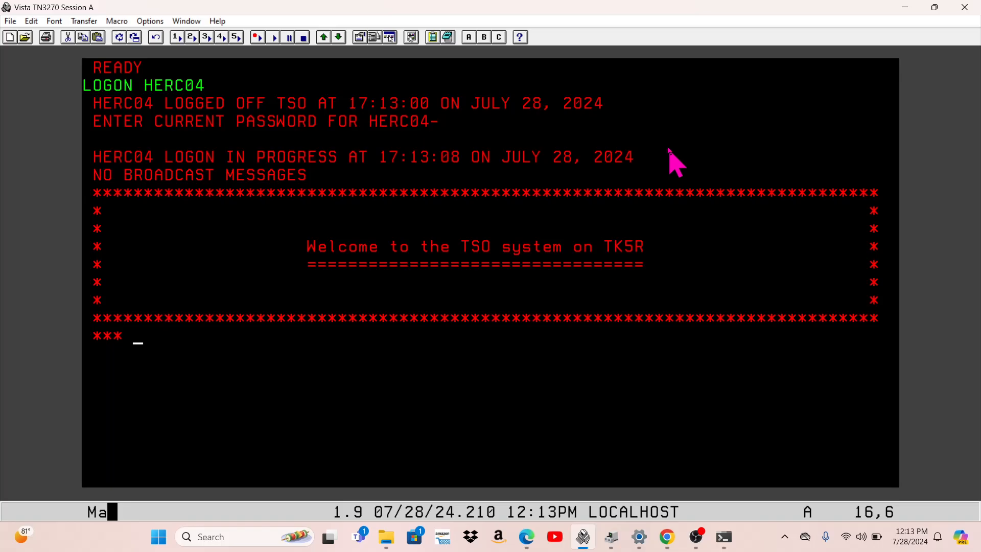
key(Return)
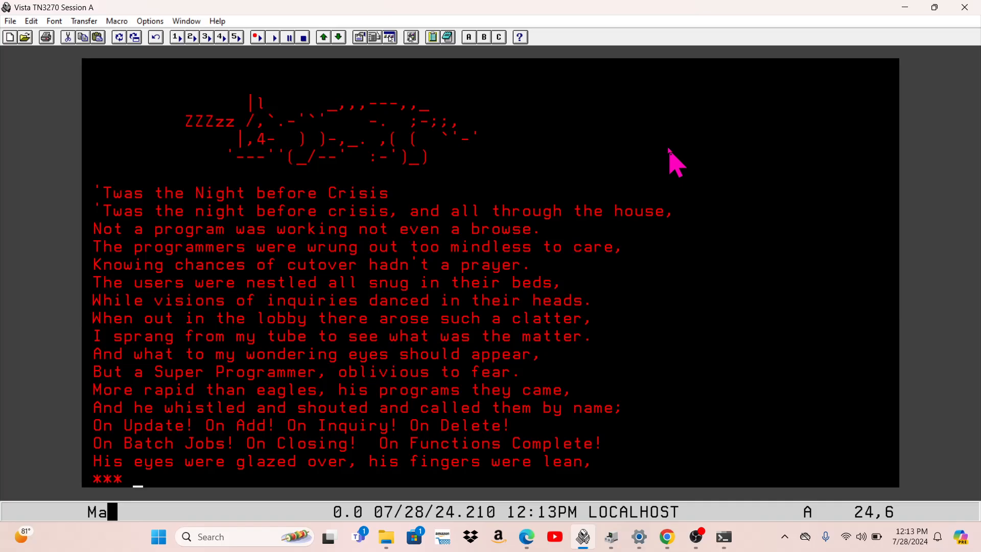
key(Return)
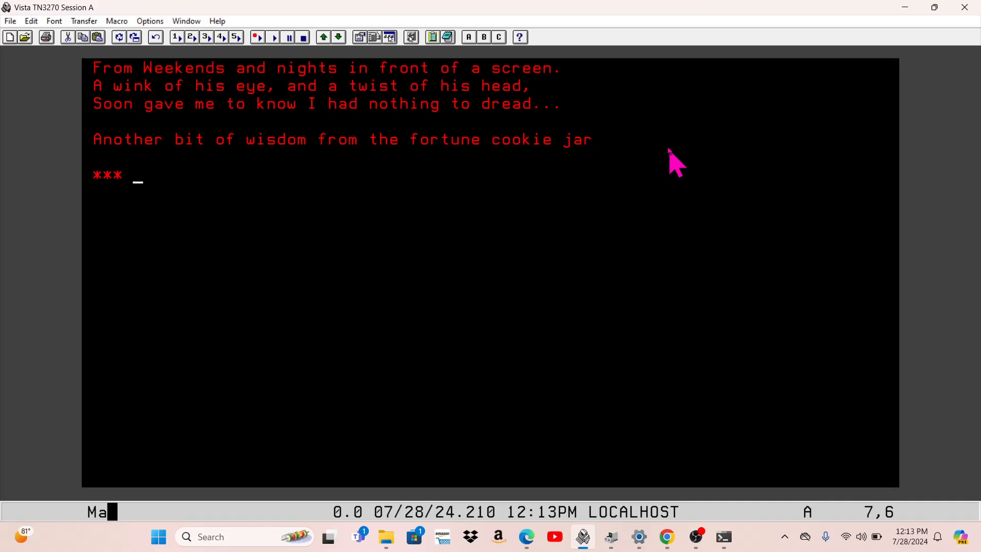
key(Return)
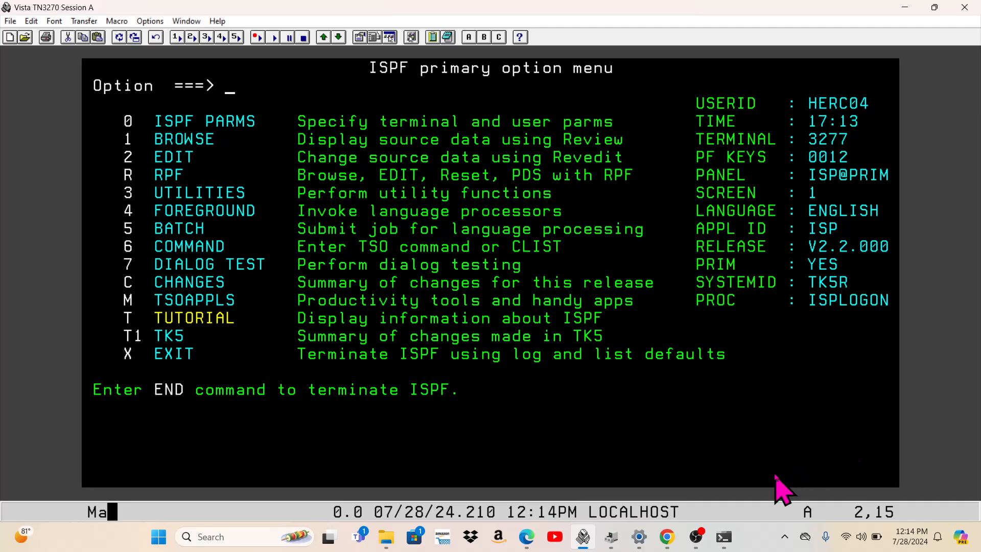
mouse_move(721, 547)
click(697, 540)
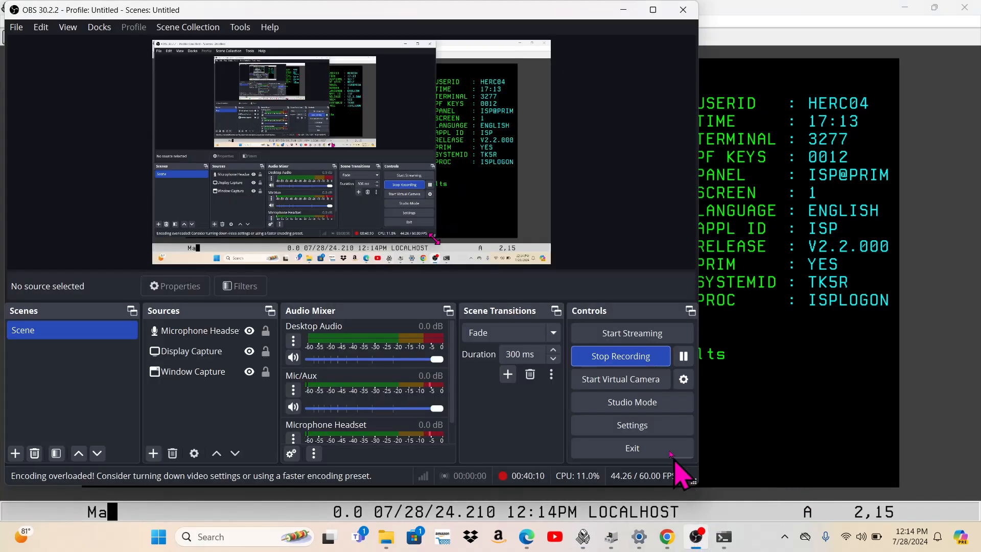